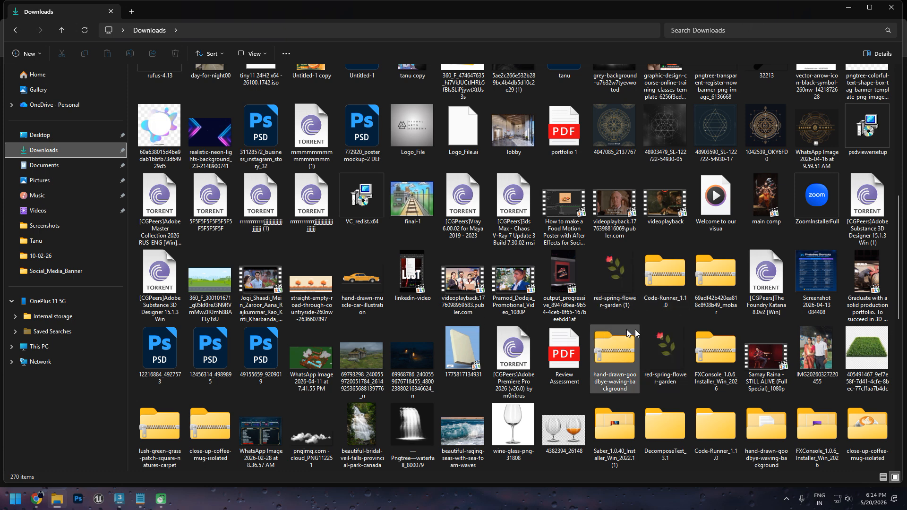
Step: Move the tripod_rig_-_3ds_max (360p) video from Downloads into the Dizviz Max Batch folder on the Data (D:) drive
scroll(626, 350, down, 3)
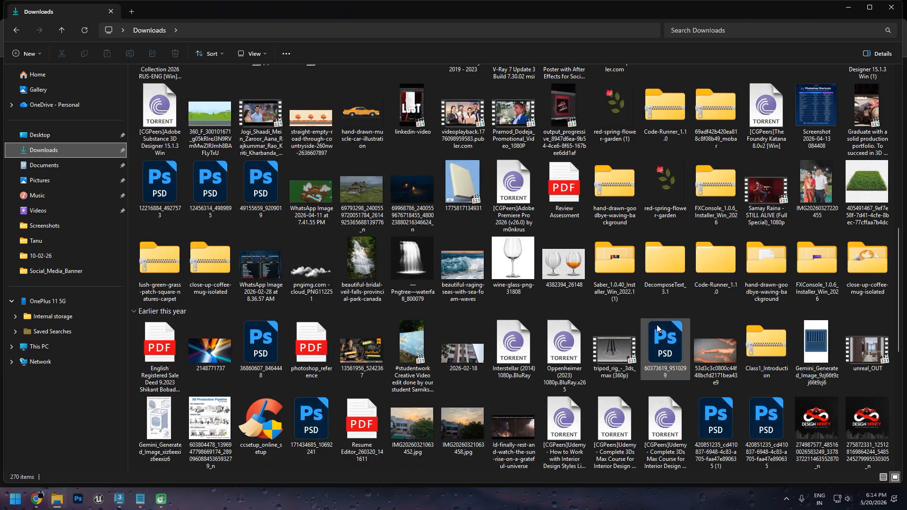
click(623, 359)
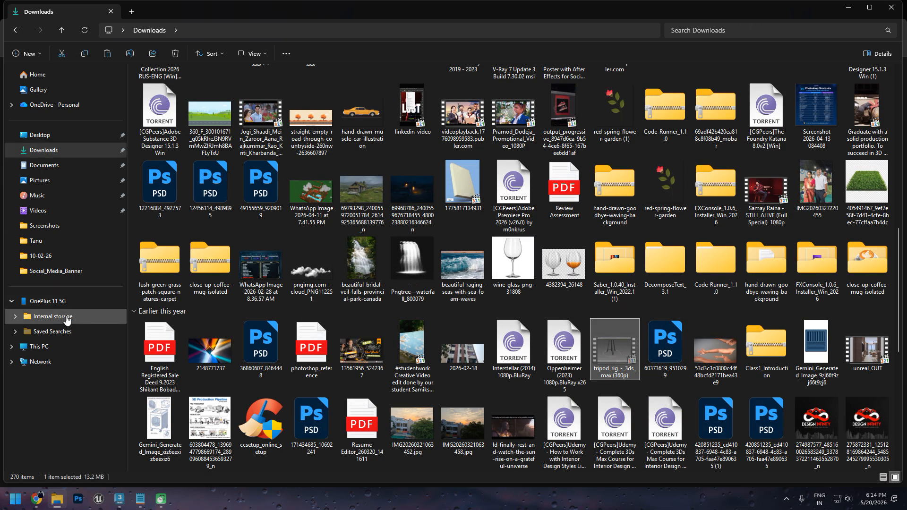
click(40, 346)
double_click(288, 94)
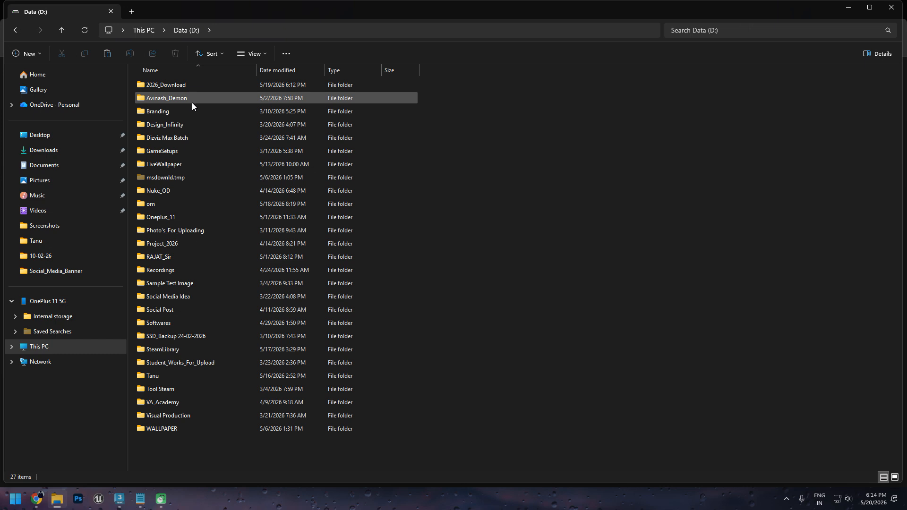
double_click(175, 138)
key(ctrl+v)
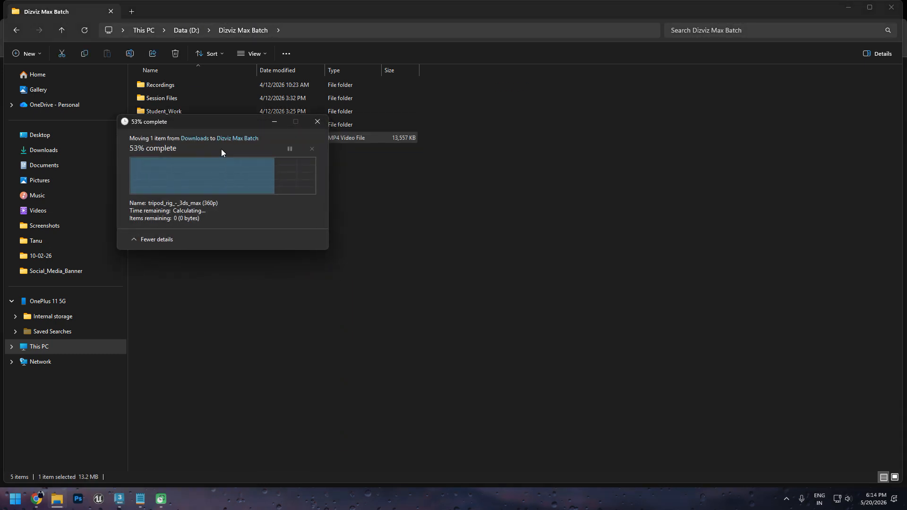
Step: Play the tripod_rig_-_3ds_max (360p) video full screen, skip ahead to the rigged tripod demonstration, pause it, and minimize the player and folder windows
double_click(206, 138)
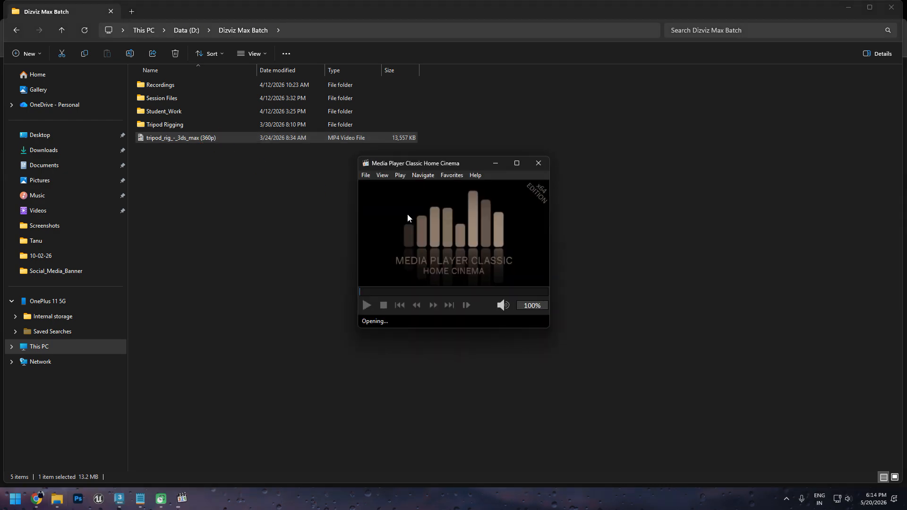
right_click(560, 193)
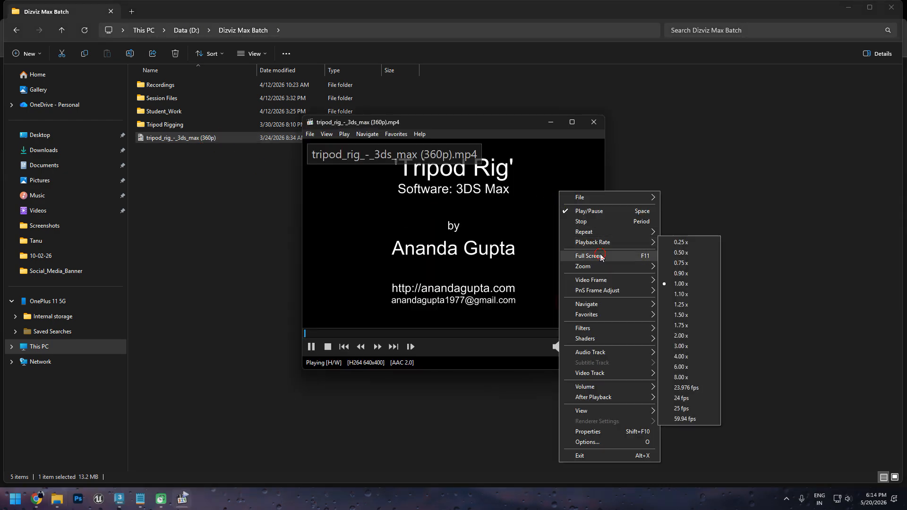
click(581, 243)
key(Right)
key(Right)
key(Right)
key(Right)
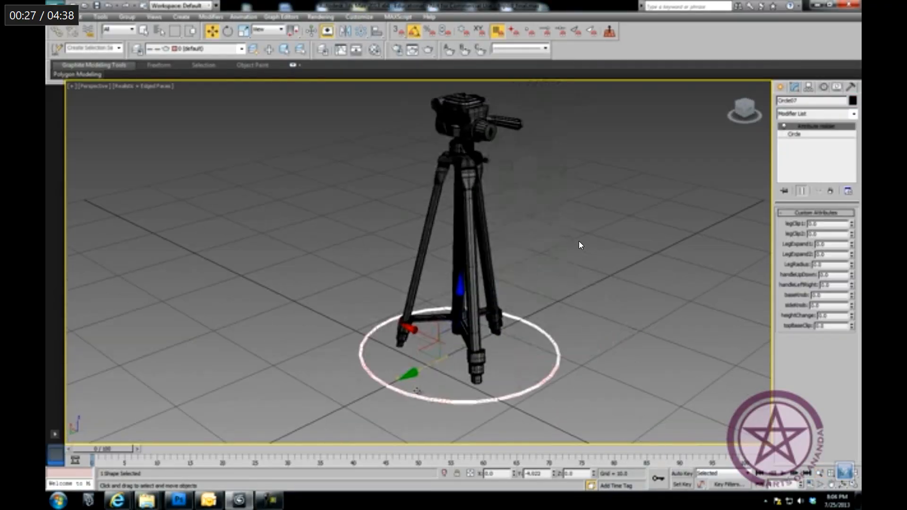
key(space)
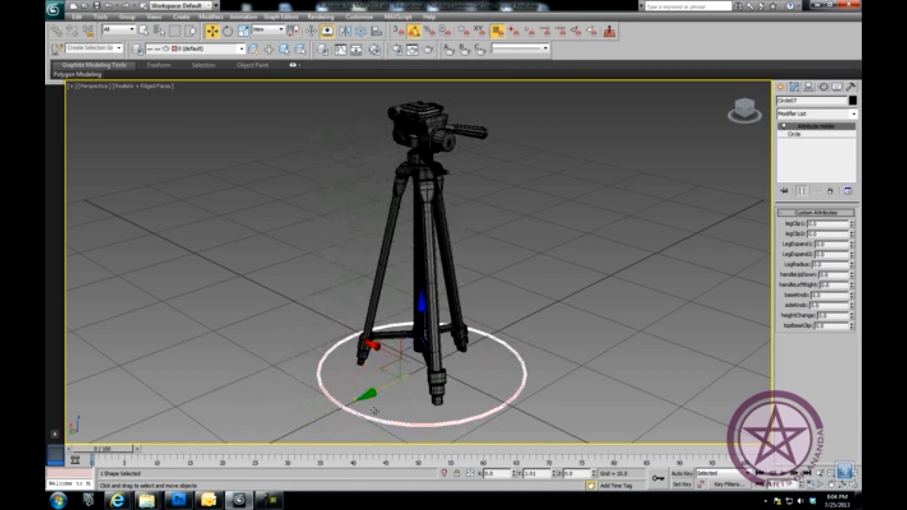
double_click(755, 298)
click(551, 122)
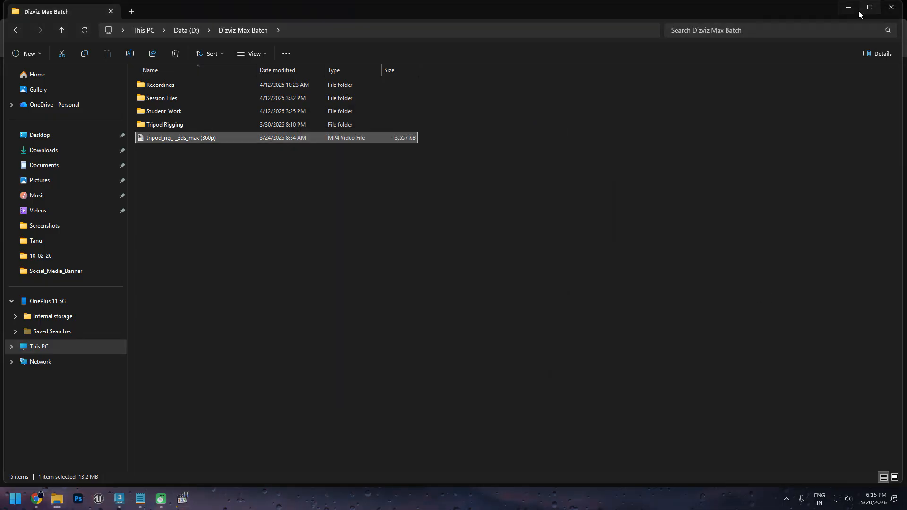
click(850, 7)
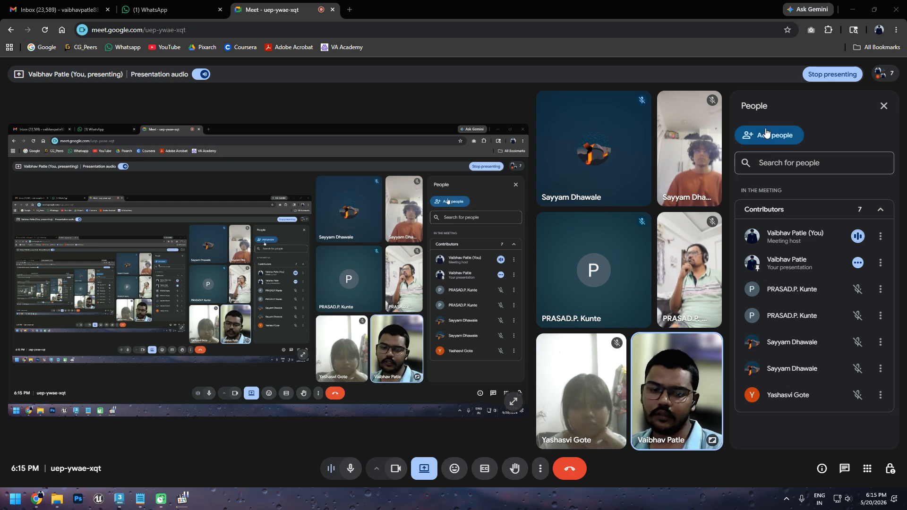
Step: Search Google Images for "tripod rig parameter" in a new browser tab
click(350, 10)
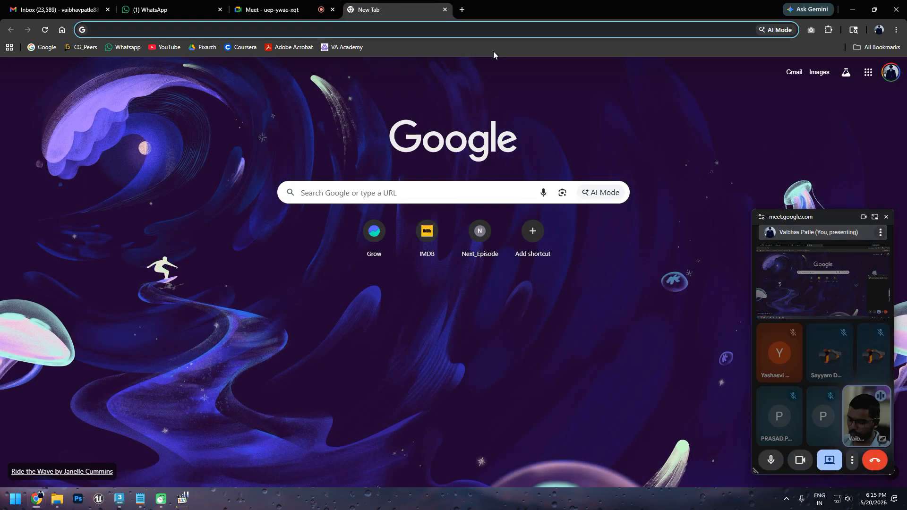
text(tripo)
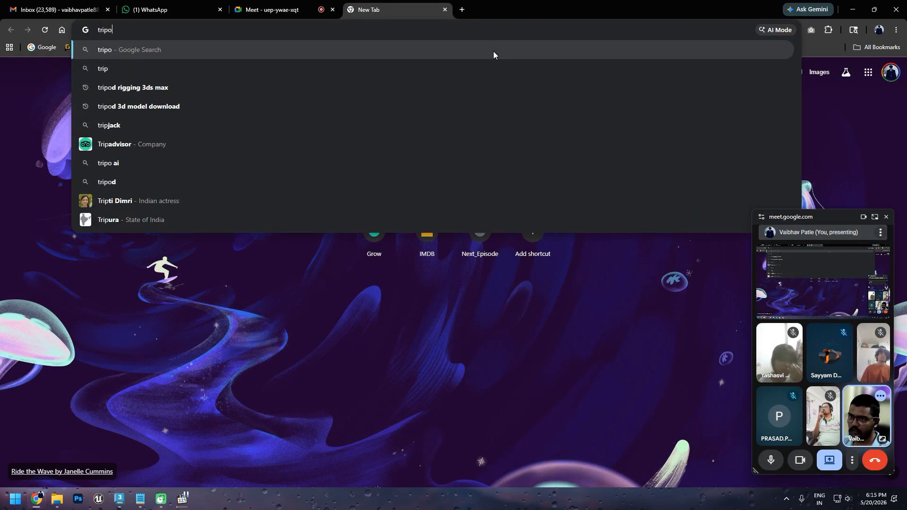
text(d rig para)
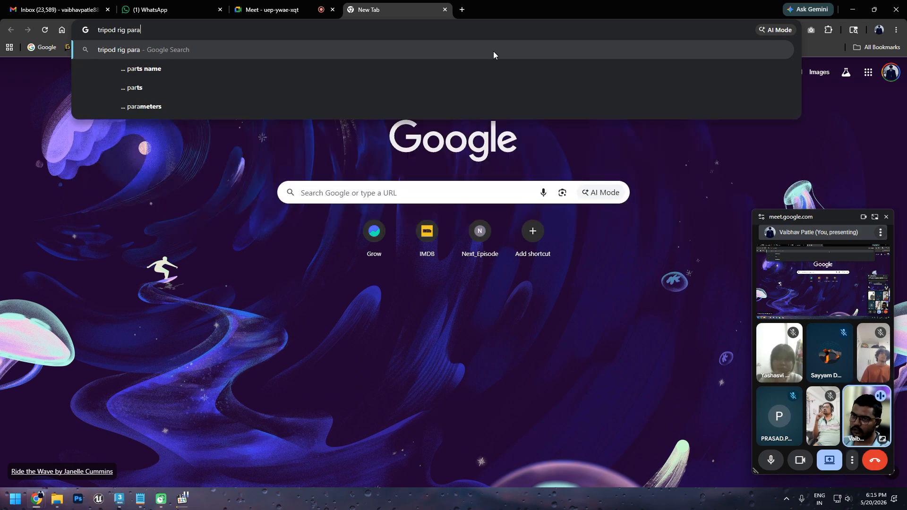
text(meter)
key(Return)
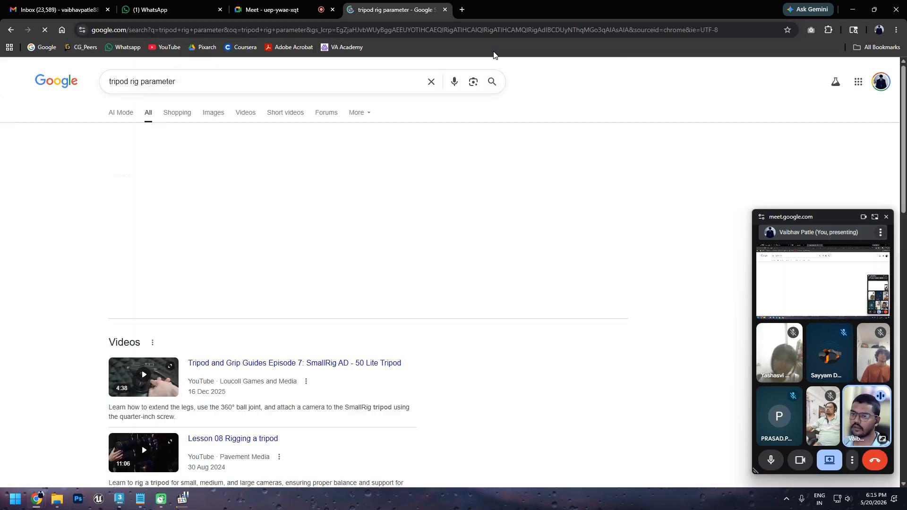
click(214, 113)
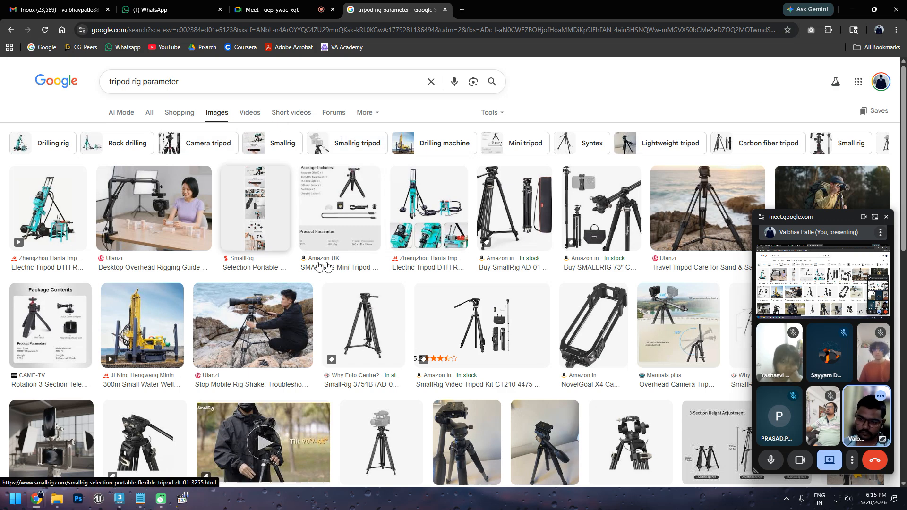
Step: Refine the image search to "tripod rig parameter 3ds max", browse the results, and return to the Google Meet call
click(188, 86)
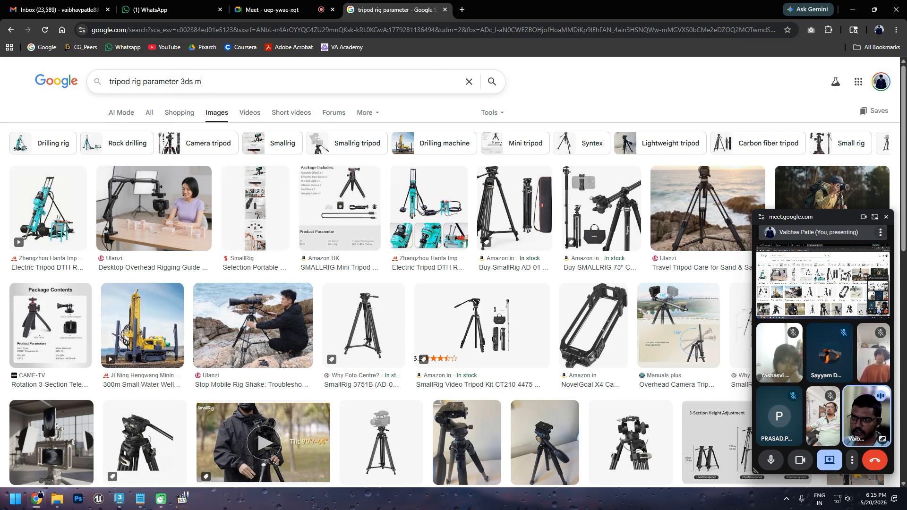
key(Return)
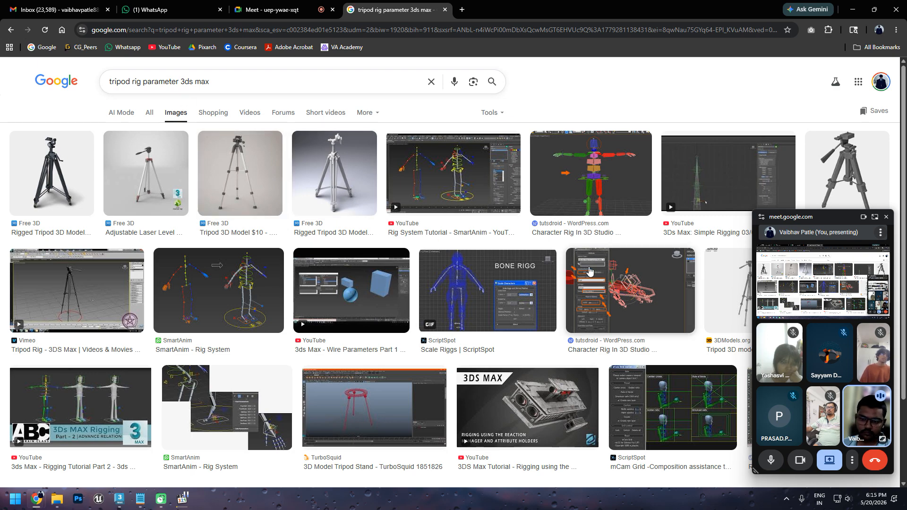
scroll(567, 279, down, 2)
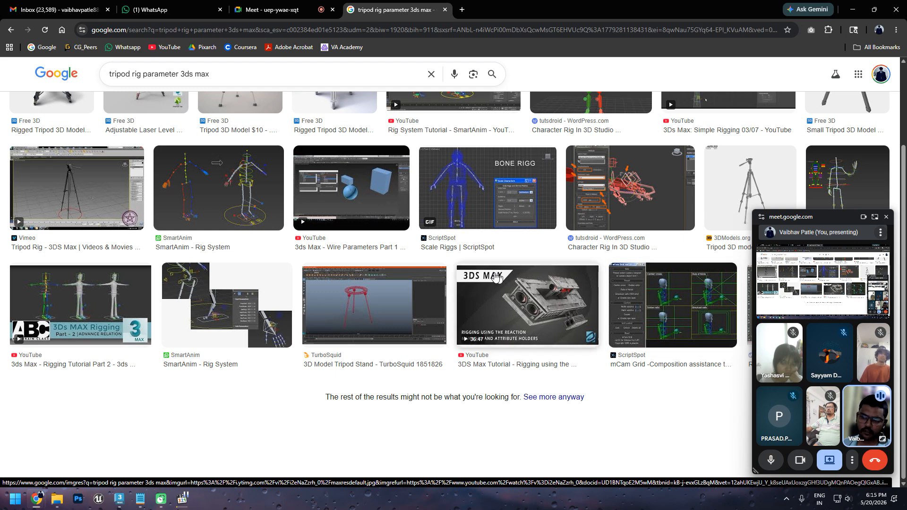
scroll(657, 311, up, 2)
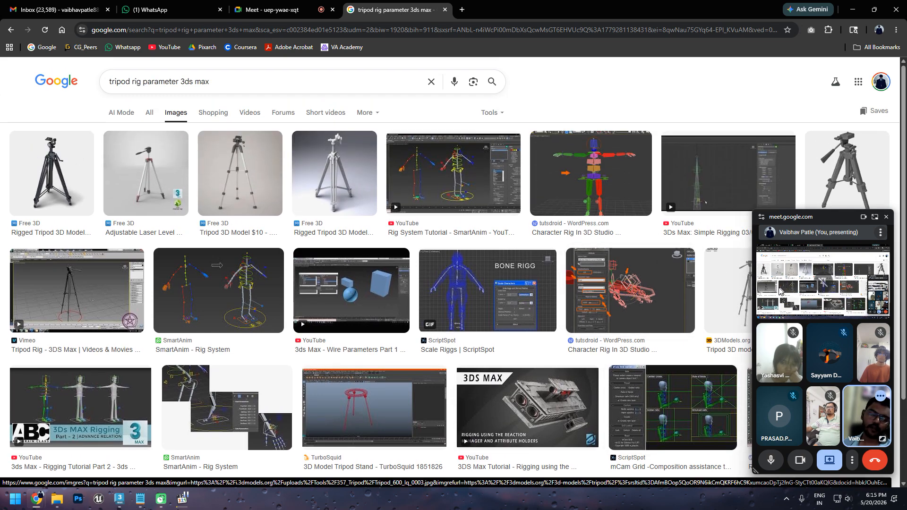
click(854, 10)
click(876, 217)
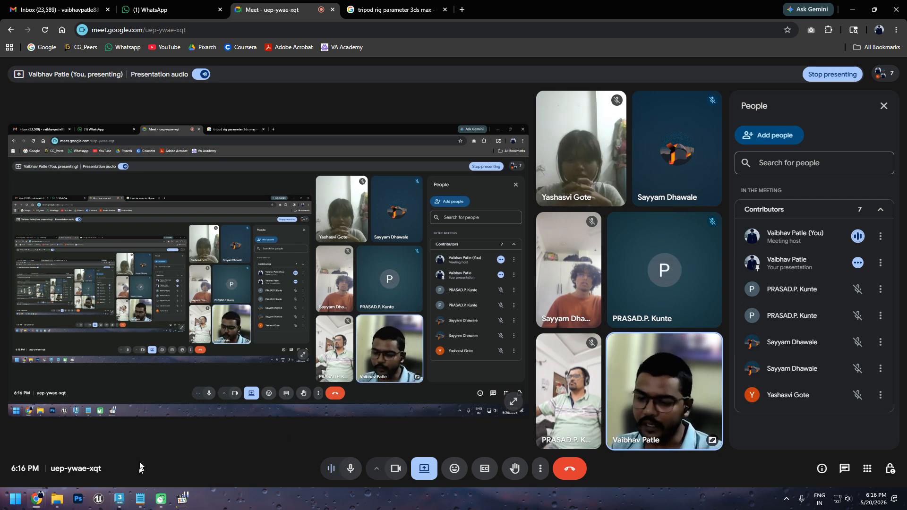
Step: Switch to 3ds Max and draw a circle spline with a radius of about 53.4 at the grid origin in the Top view
click(119, 499)
key(z)
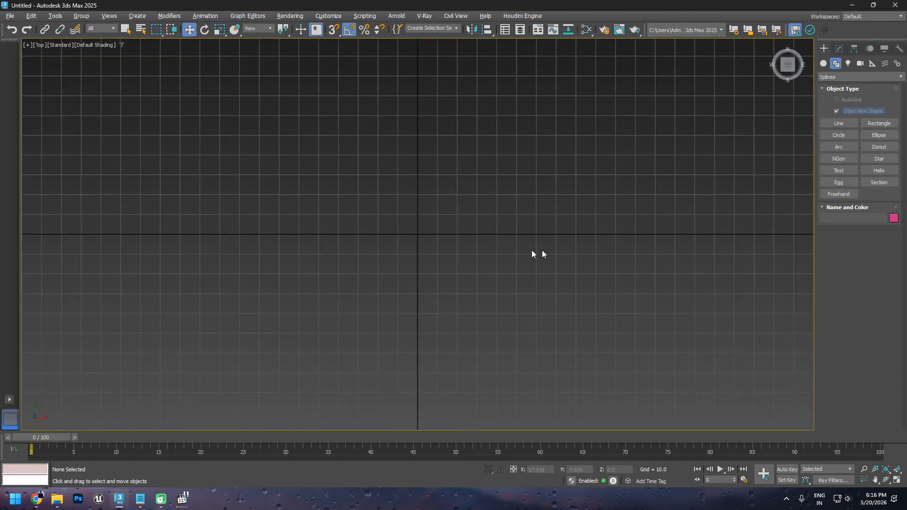
click(832, 137)
drag(419, 234, 502, 298)
key(w)
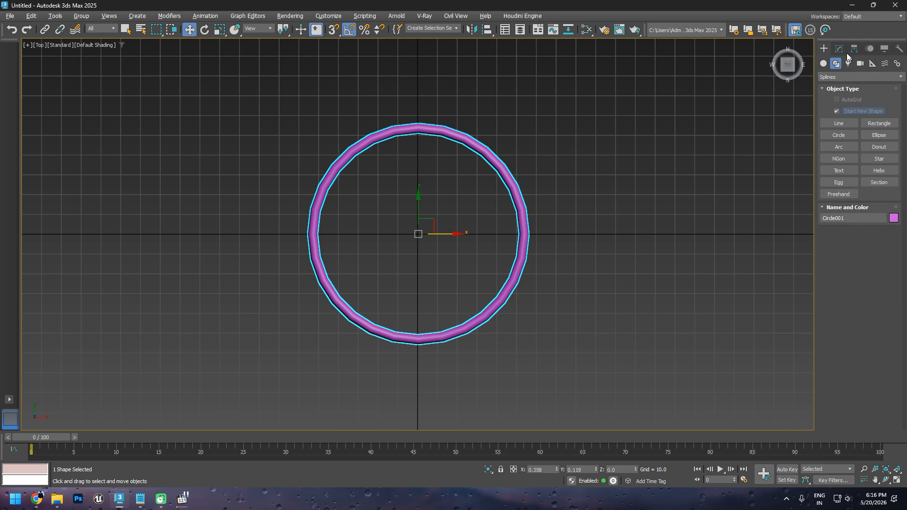
Step: Set the circle's rendering thickness to about 3.07 with 18 sides and display edged faces
click(839, 48)
click(885, 205)
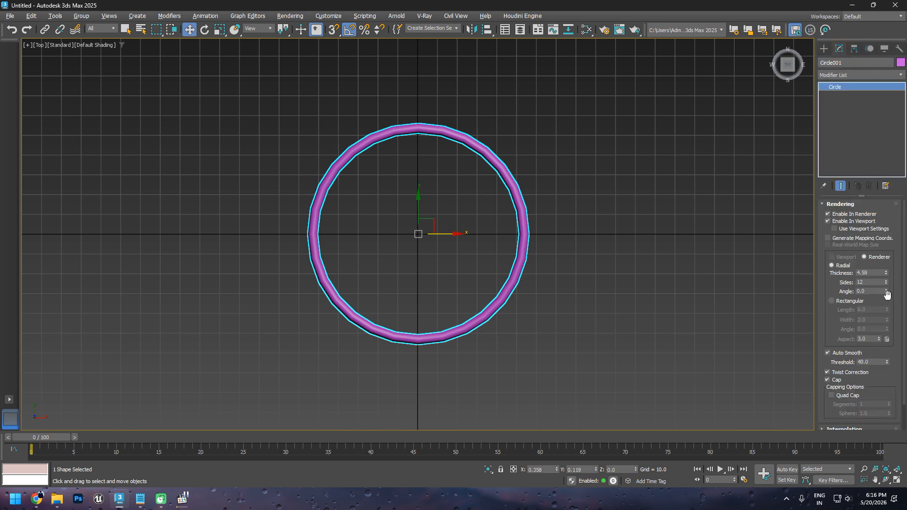
mouse_move(888, 278)
mouse_down()
mouse_move(888, 271)
mouse_move(888, 307)
mouse_move(887, 289)
mouse_up()
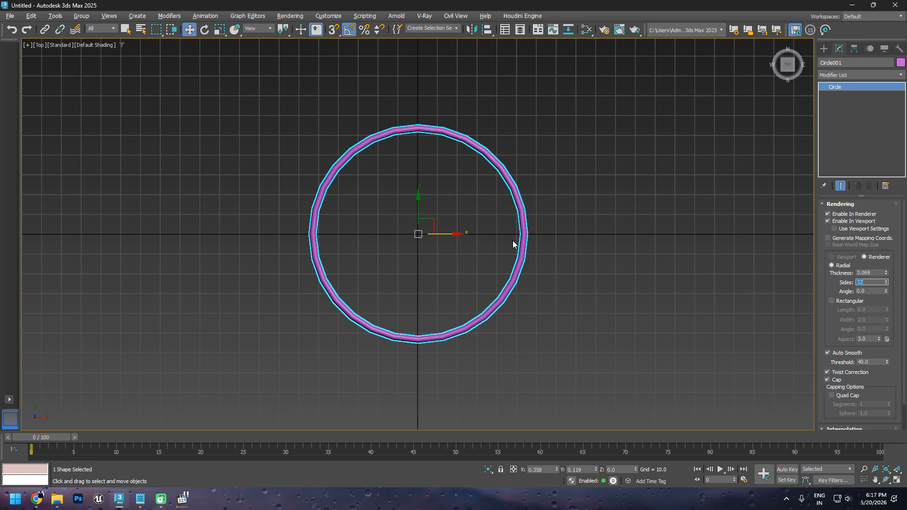
key(F4)
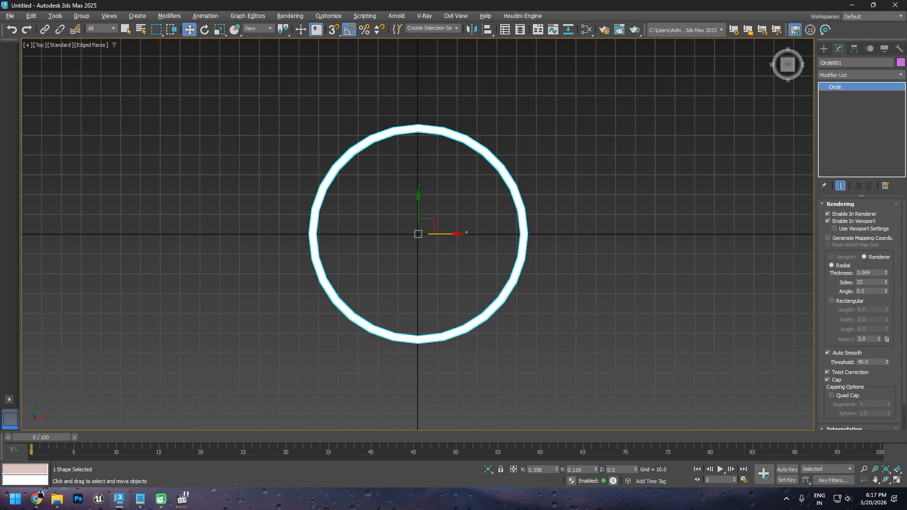
text(18)
key(Return)
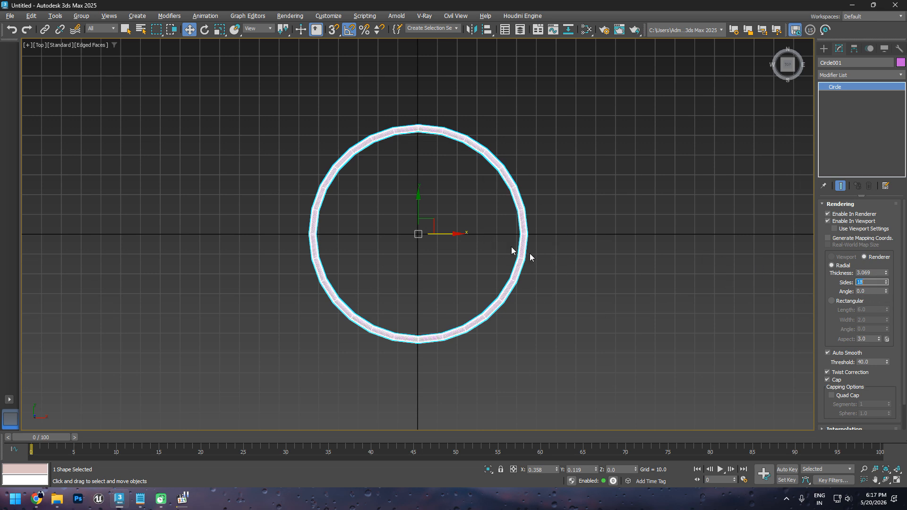
Step: Raise the circle's interpolation steps to 11, deselect it, and turn off the edged faces display
scroll(896, 340, down, 2)
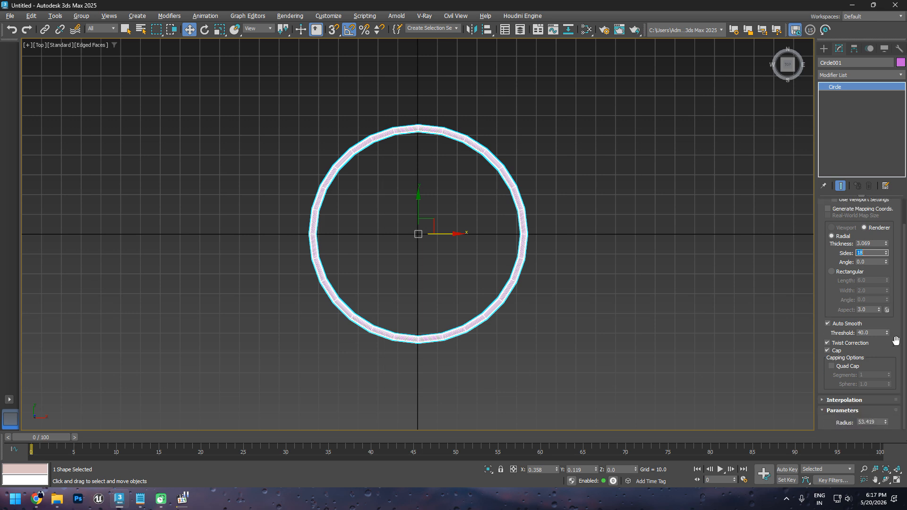
click(853, 402)
drag(883, 382, 883, 382)
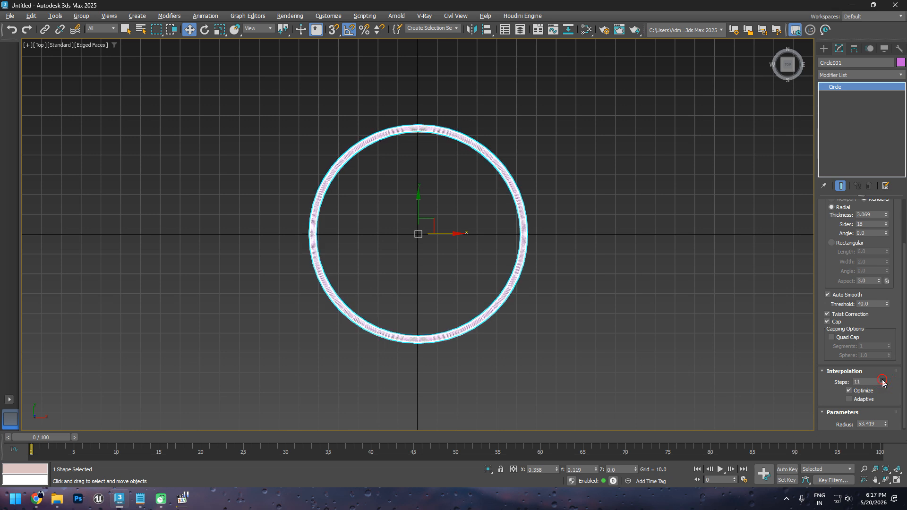
click(592, 324)
drag(579, 291, 567, 279)
key(F4)
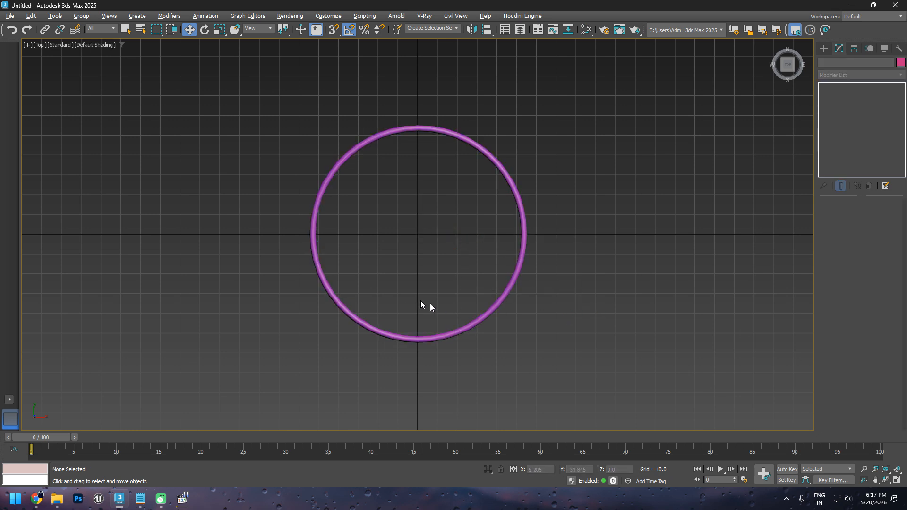
Step: Switch to the Perspective view and set the circle's rendering thickness to 1.0
key(p)
scroll(389, 316, down, 6)
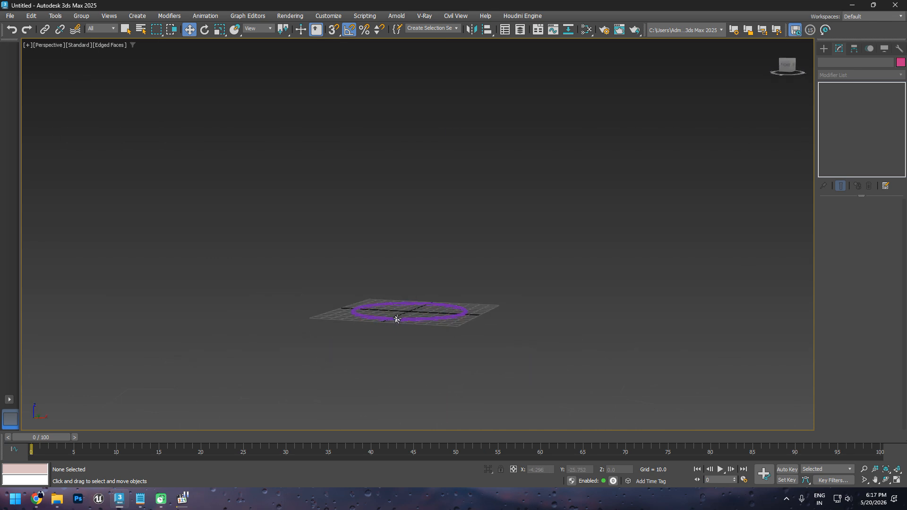
scroll(397, 319, up, 4)
click(401, 321)
alt+middle_drag(401, 322, 404, 323)
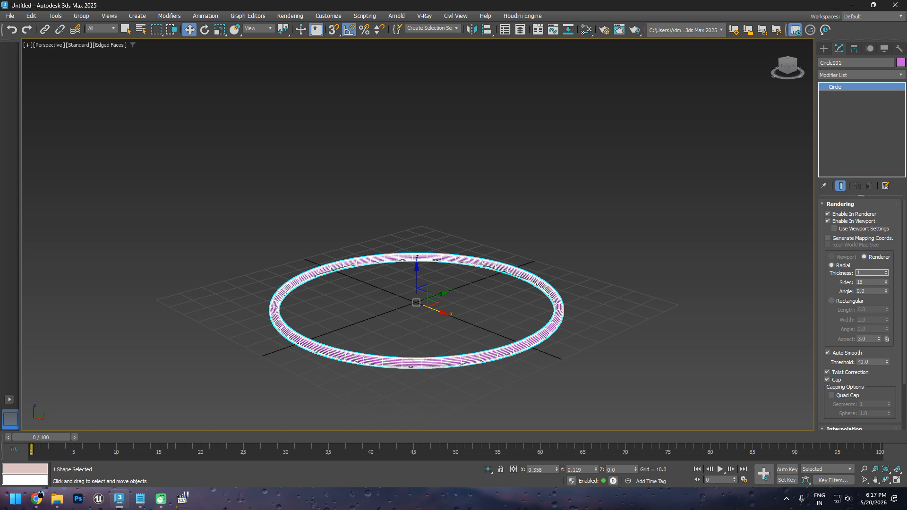
key(Return)
Step: Reselect the circle and collapse its Rendering, Interpolation and Parameters settings groups
click(536, 324)
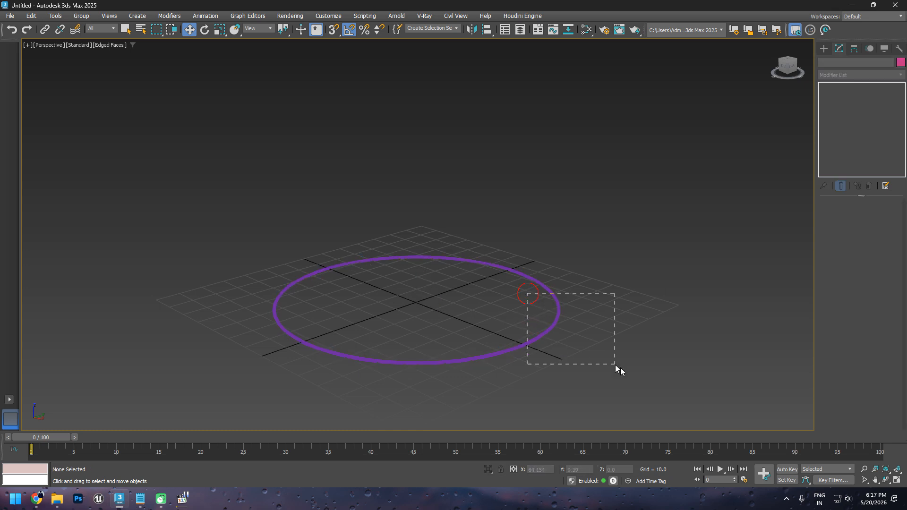
drag(616, 365, 617, 366)
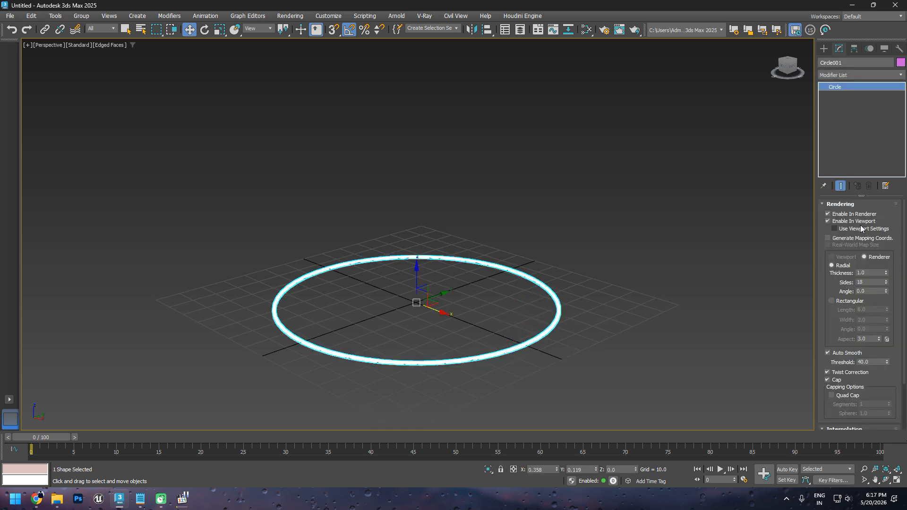
click(844, 204)
click(852, 215)
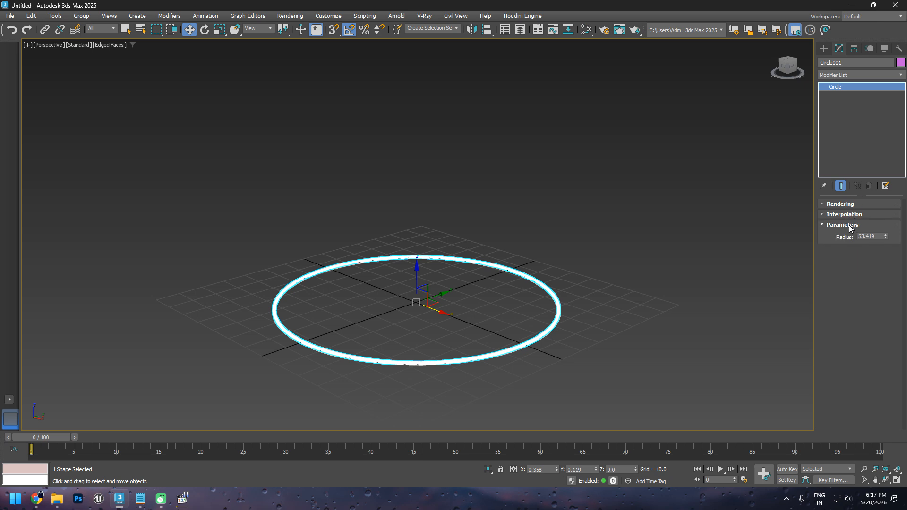
click(850, 226)
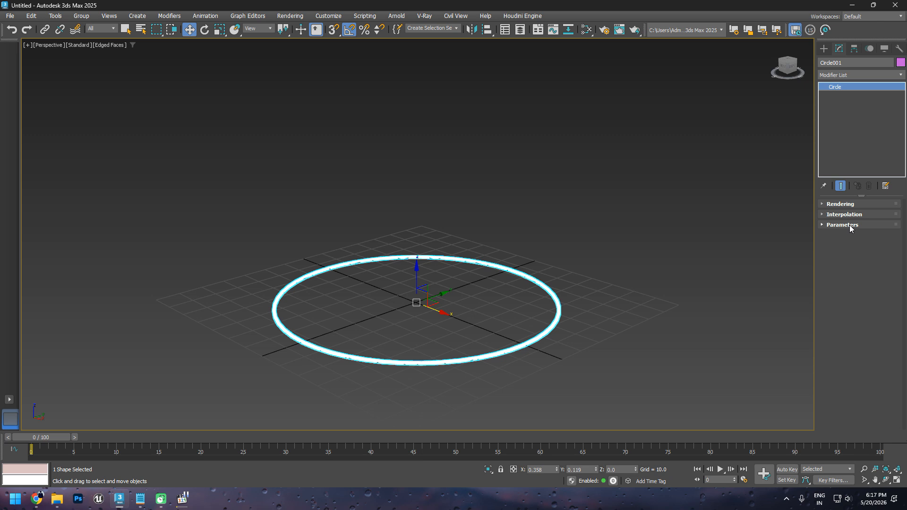
Step: Expand the circle's Rendering settings and scale the circle uniformly down to about 31 percent
click(850, 204)
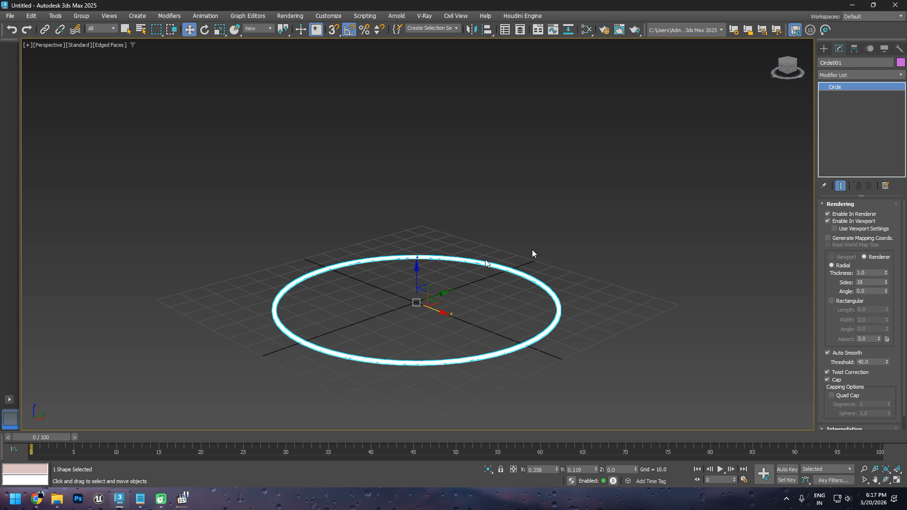
key(r)
drag(422, 289, 428, 374)
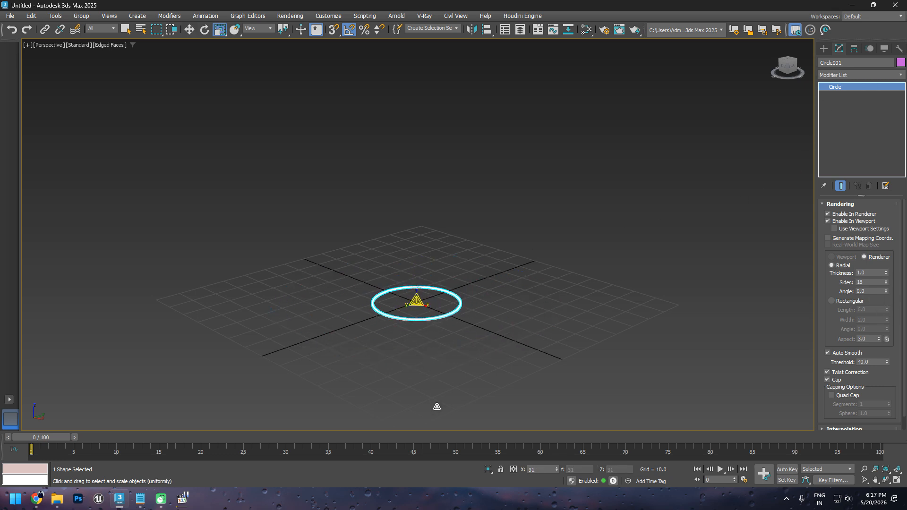
key(w)
scroll(416, 298, up, 5)
scroll(427, 309, down, 2)
middle_drag(428, 308, 429, 274)
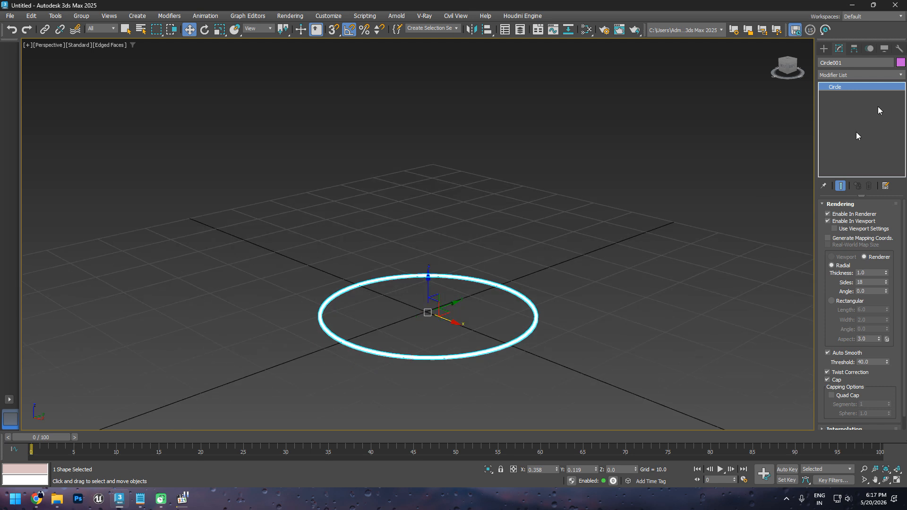
Step: Add an Attribute Holder modifier to the circle, widen the command panel, and keep the modifier active in the stack
click(852, 76)
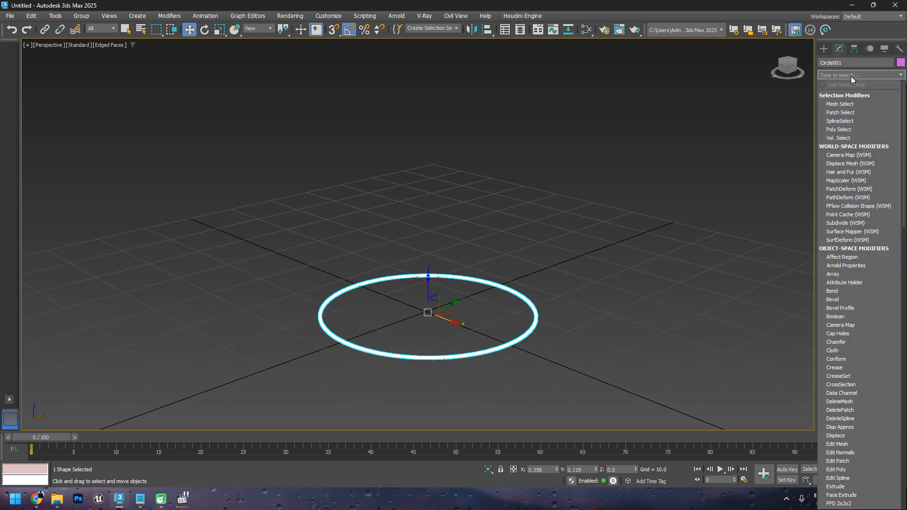
text(attr)
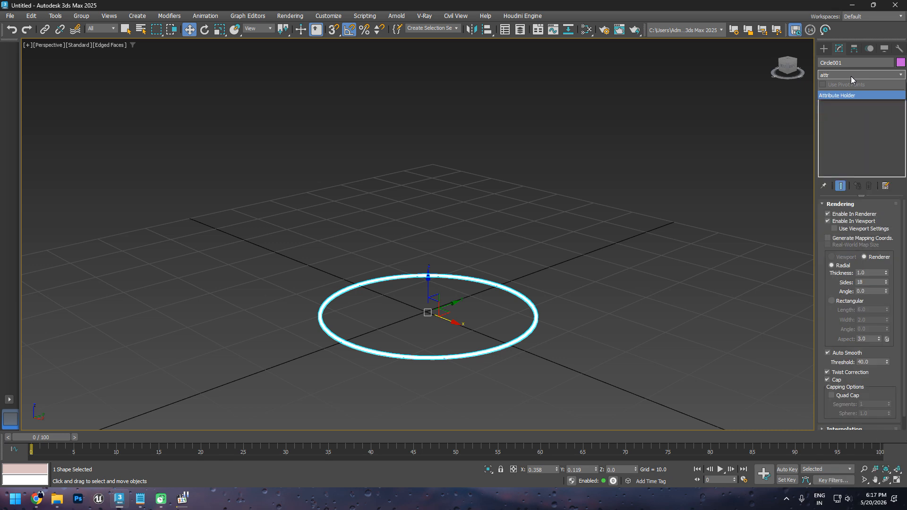
click(856, 96)
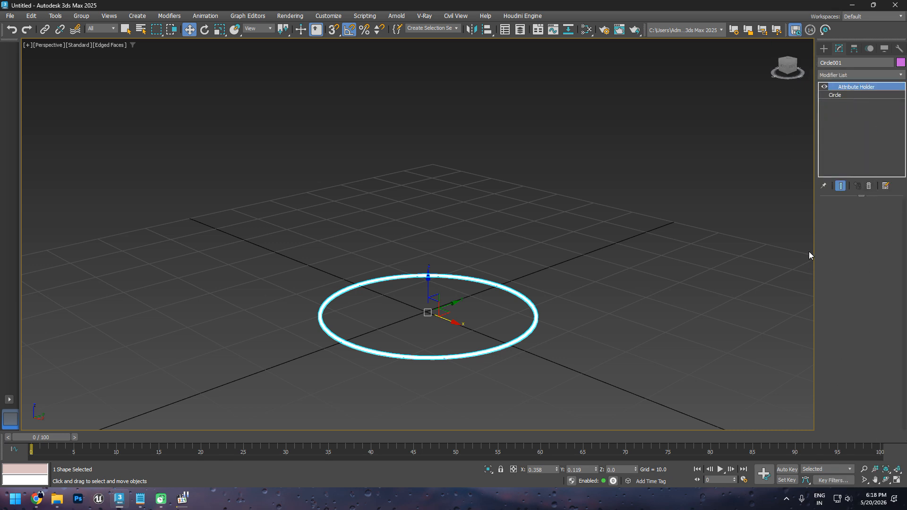
drag(815, 241, 798, 241)
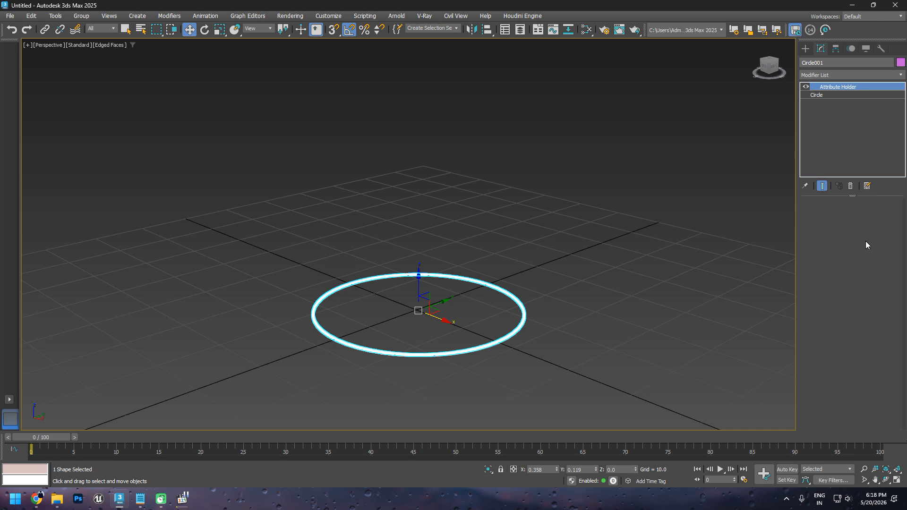
click(828, 148)
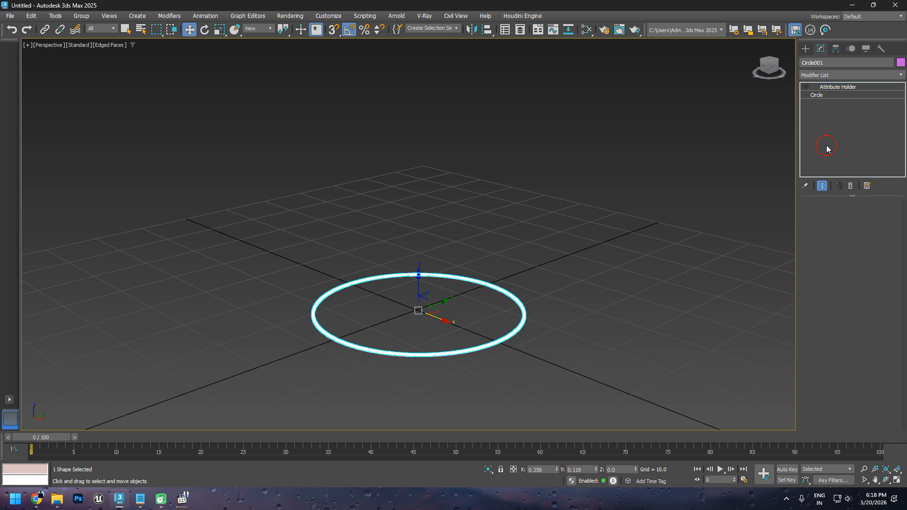
click(819, 95)
click(826, 87)
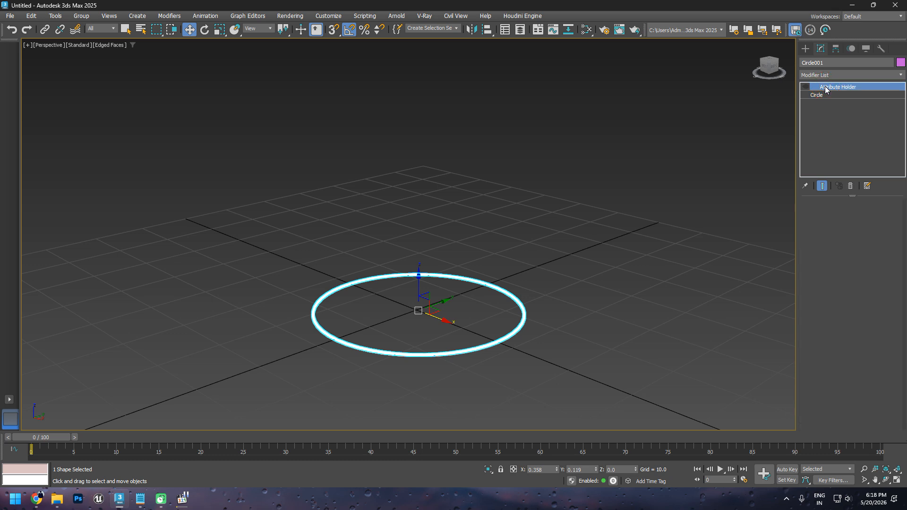
click(807, 87)
Step: Open the Parameter Editor, place it clear of the circle, and choose Spinner as the float parameter's UI type
click(204, 18)
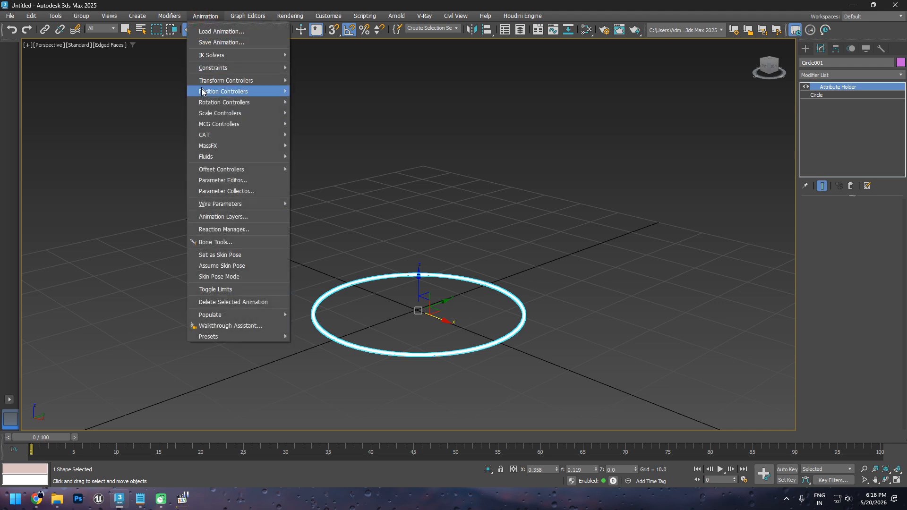
click(235, 182)
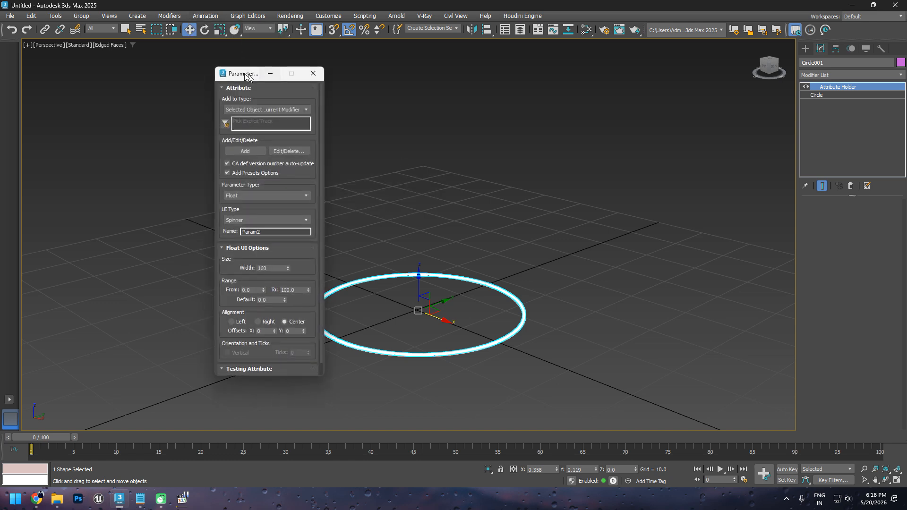
drag(246, 72, 156, 72)
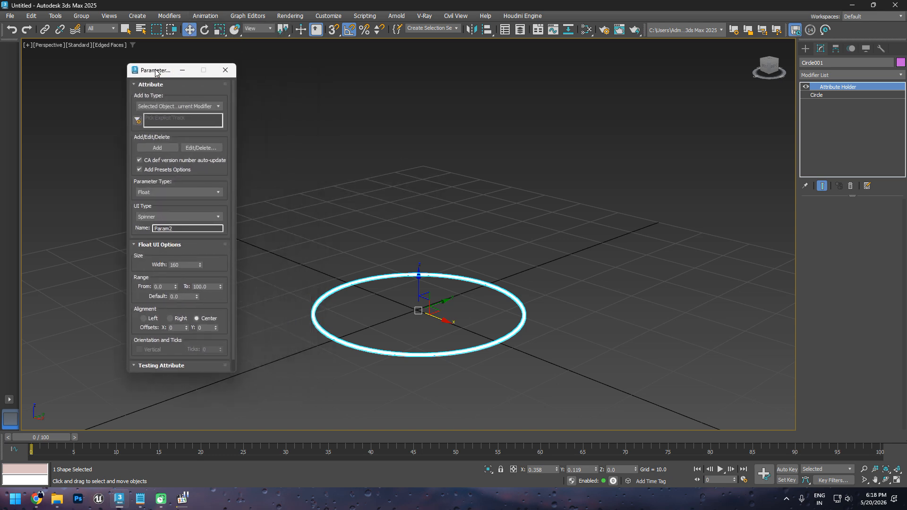
click(200, 217)
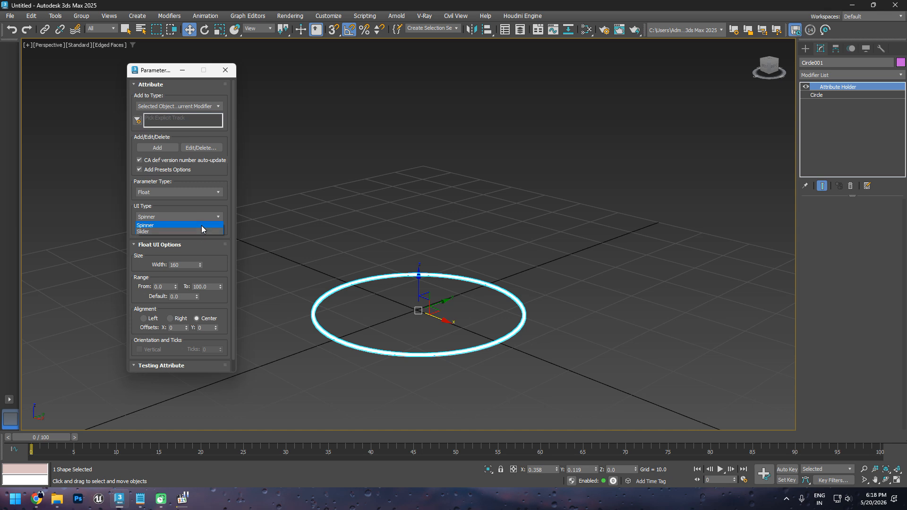
click(202, 226)
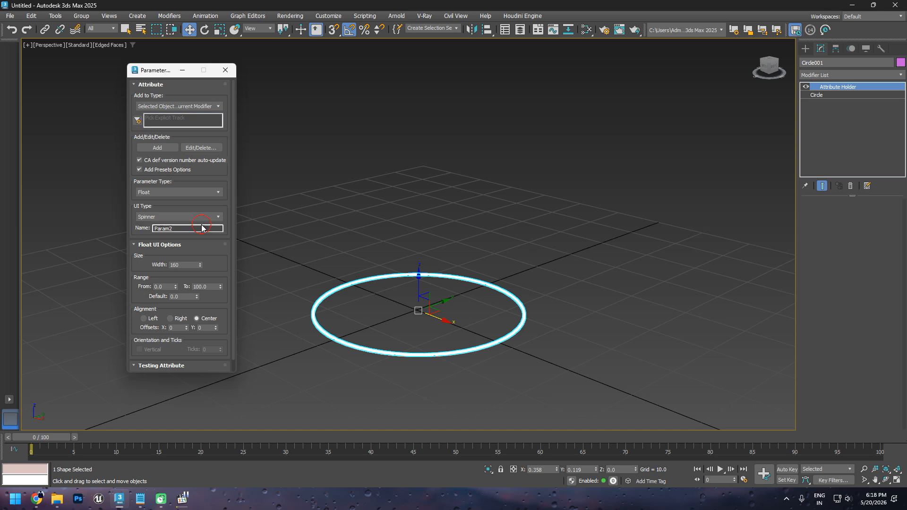
Step: Add a spinner parameter named Thinking with a range up to 10, with version number auto-update and Add Presets Options turned off
double_click(211, 287)
text(10)
double_click(163, 229)
text(Thinking)
click(158, 160)
click(152, 170)
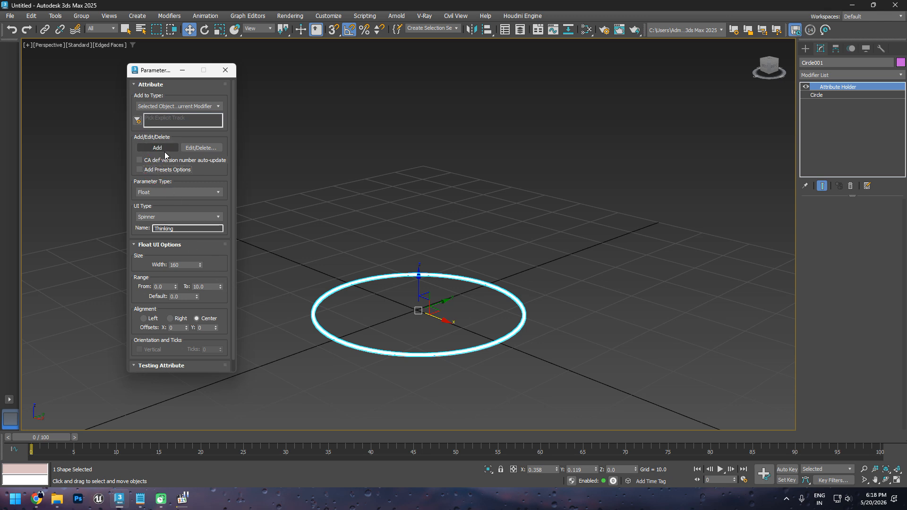
click(166, 148)
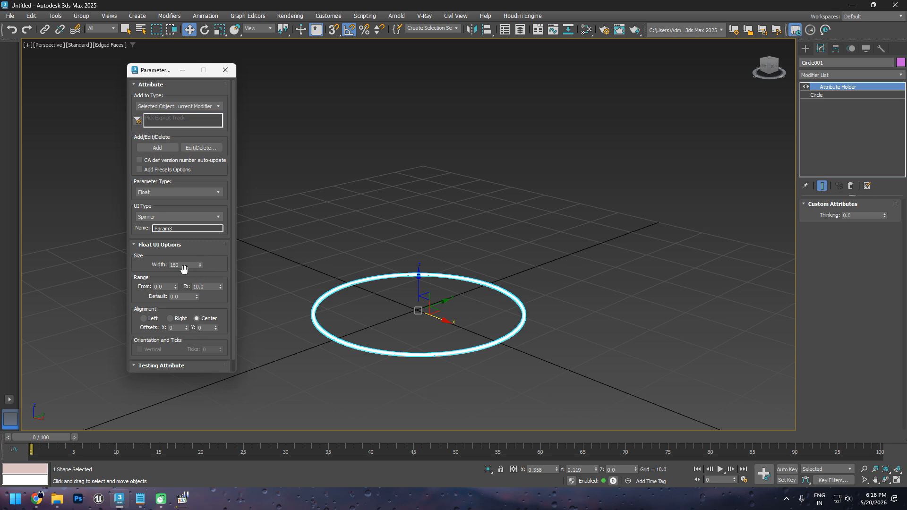
Step: Add a second float spinner parameter named Okay with a width of 80 to the Attribute Holder
double_click(187, 229)
text(Okay)
scroll(213, 340, down, 1)
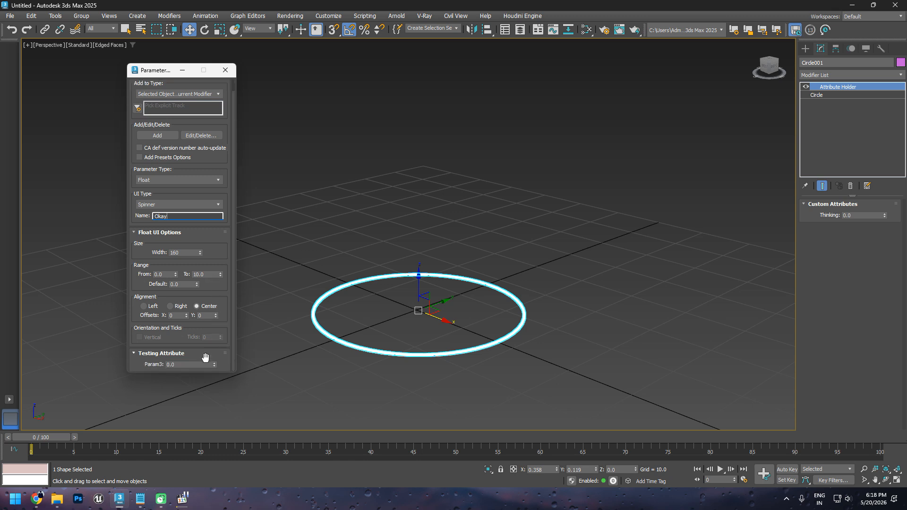
click(185, 252)
double_click(186, 252)
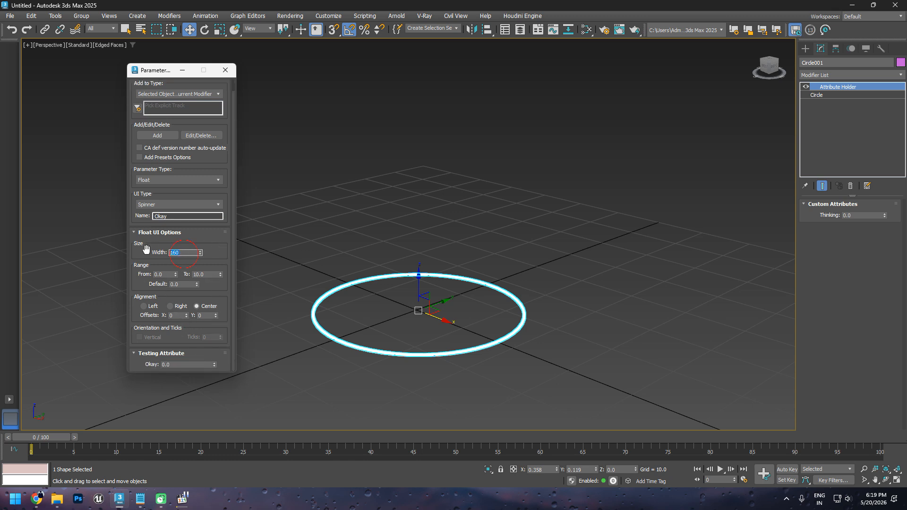
text(80)
click(157, 135)
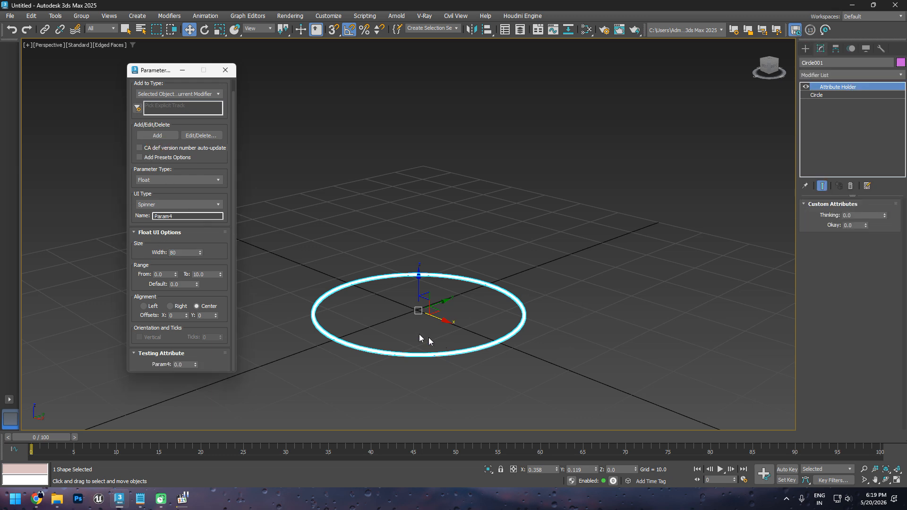
Step: Add a float parameter named Not Okay with a Slider UI and a width of 100
click(171, 204)
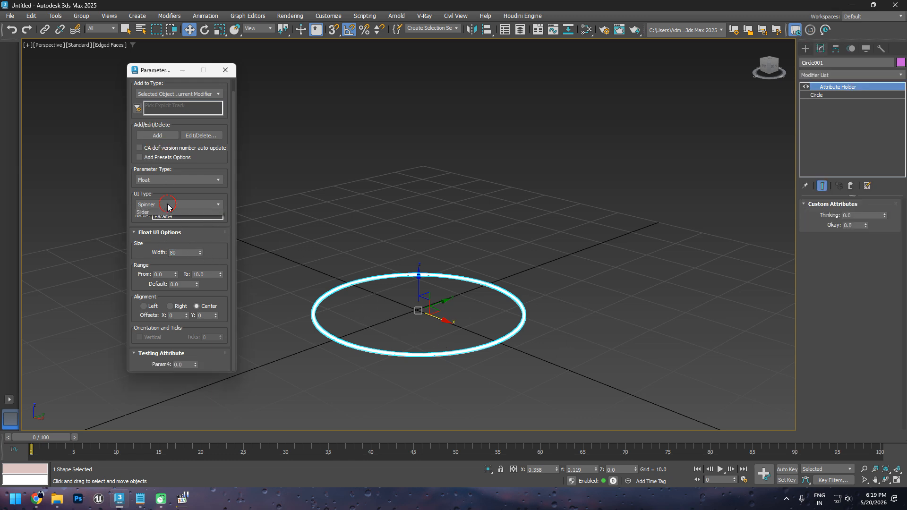
click(168, 220)
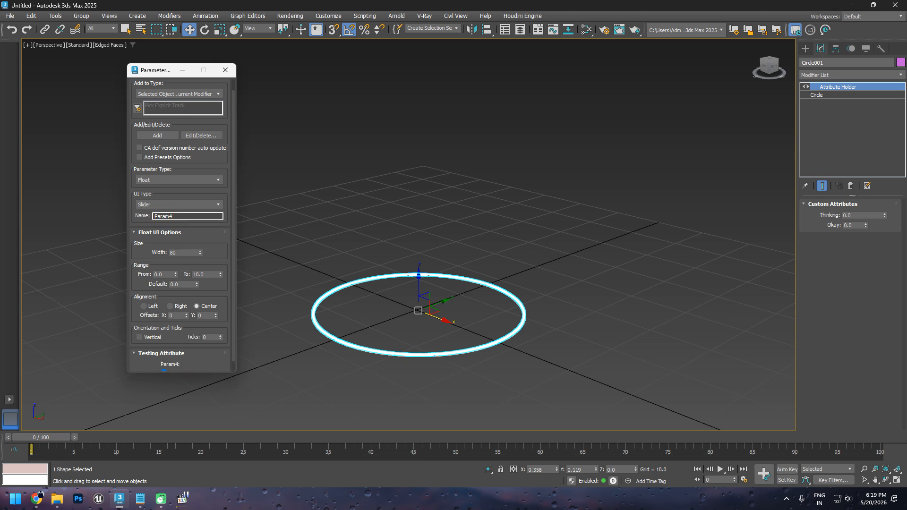
click(181, 217)
key(ctrl+a)
text(N)
click(191, 252)
drag(187, 253, 100, 255)
text(100)
key(Return)
click(166, 138)
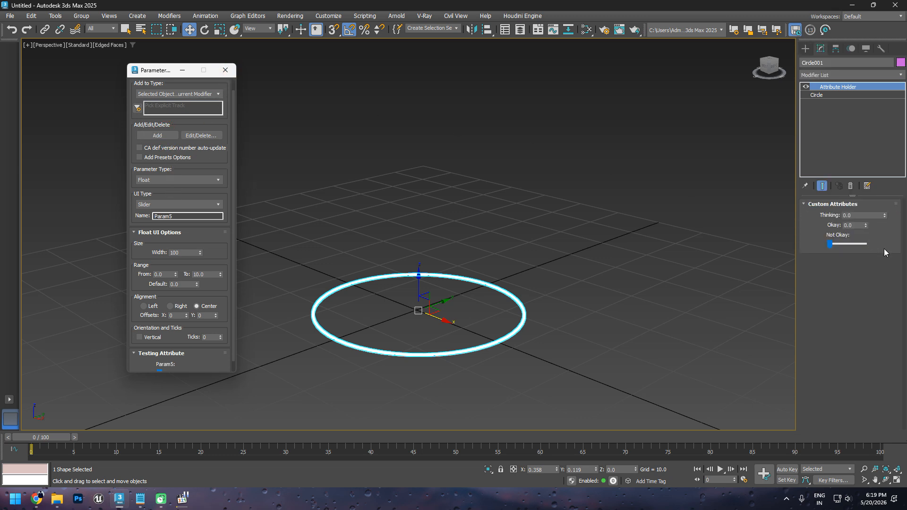
Step: Test the Thinking and Okay spinners and the Not Okay slider in the custom attributes
drag(886, 215, 891, 273)
drag(867, 227, 878, 266)
drag(830, 250, 774, 250)
click(787, 500)
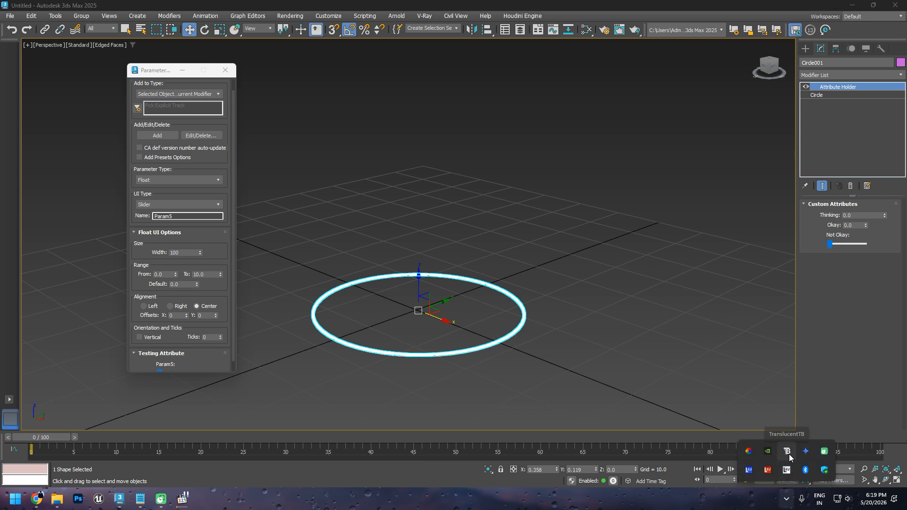
right_click(827, 454)
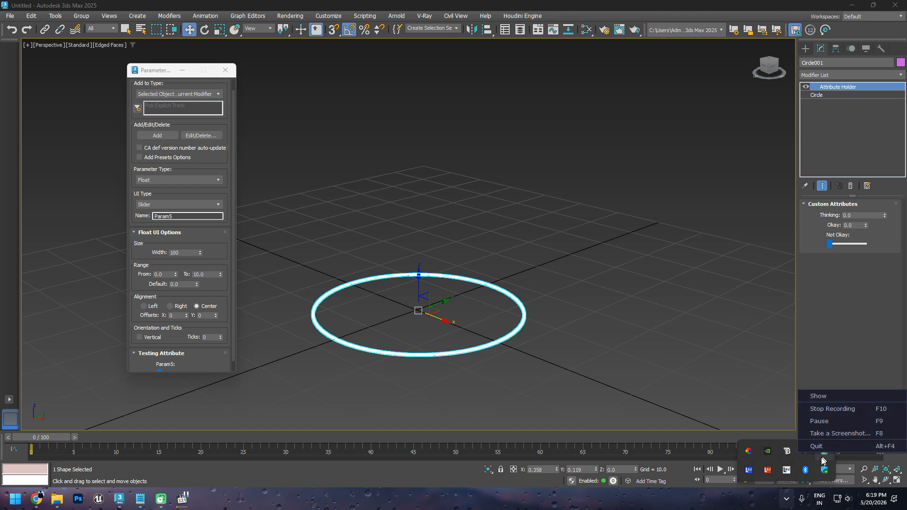
click(725, 506)
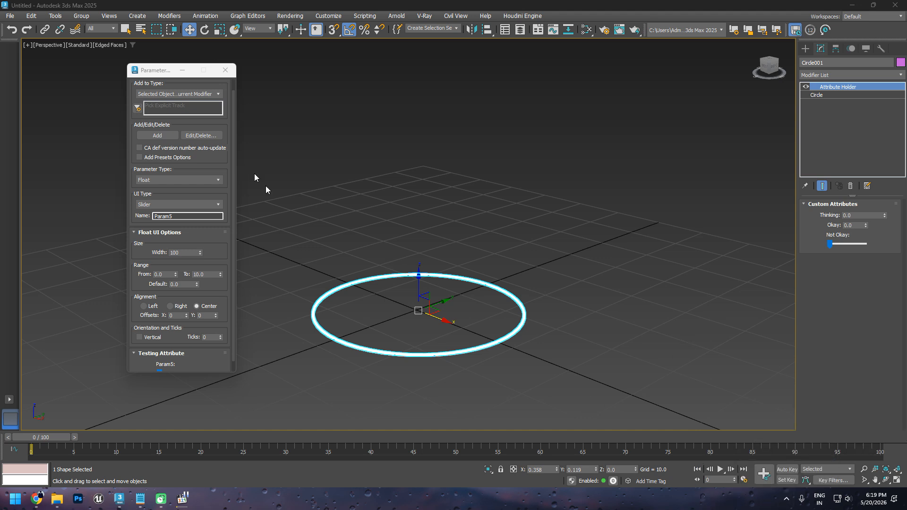
Step: Try the Thinking spinner up to 10, cancel the change, and close the Parameter Editor
drag(885, 215, 883, 169)
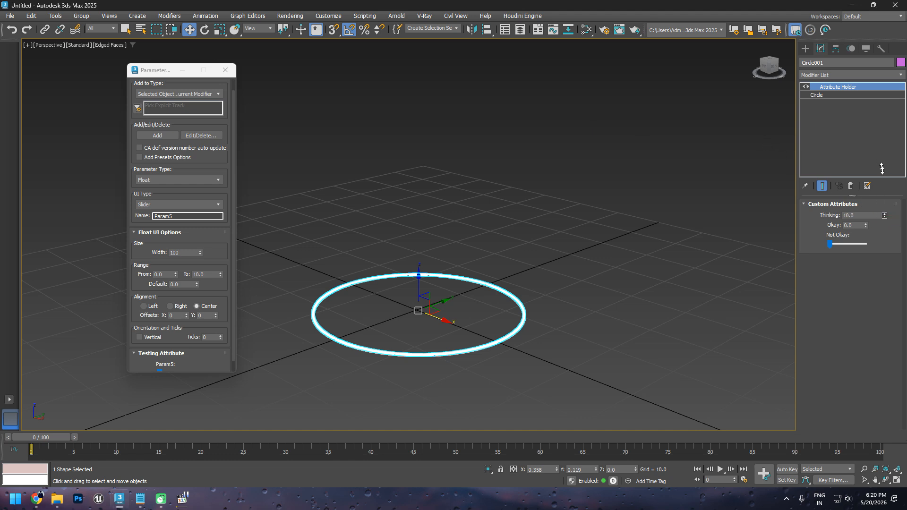
right_click(883, 168)
click(222, 71)
Step: Select the circle in the viewport and delete it
drag(335, 226, 381, 308)
click(388, 278)
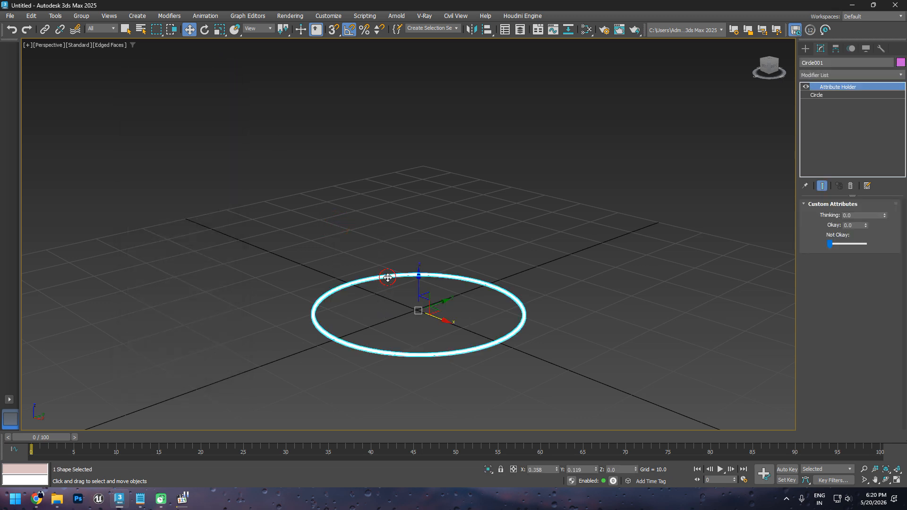
key(Delete)
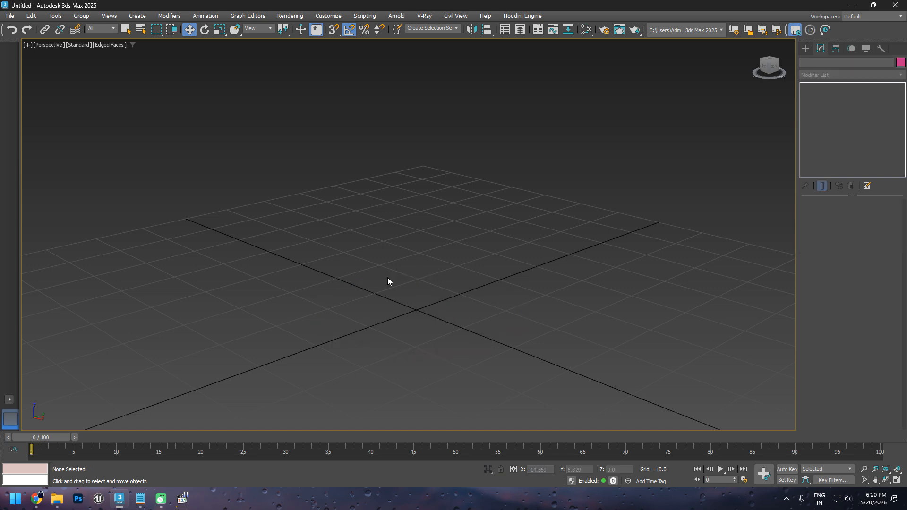
Step: Switch to the Notepad topic list and highlight the Parameter Editor item
key(alt+Tab)
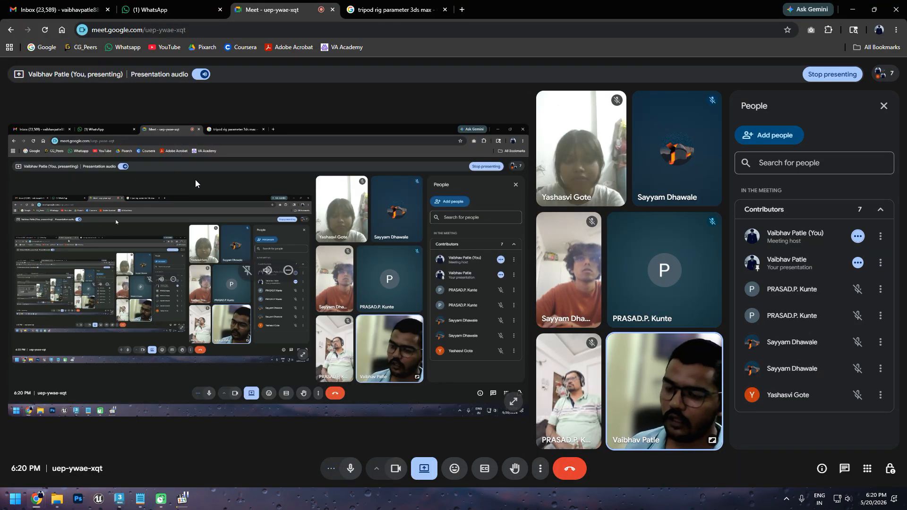
key(alt+Tab)
click(196, 183)
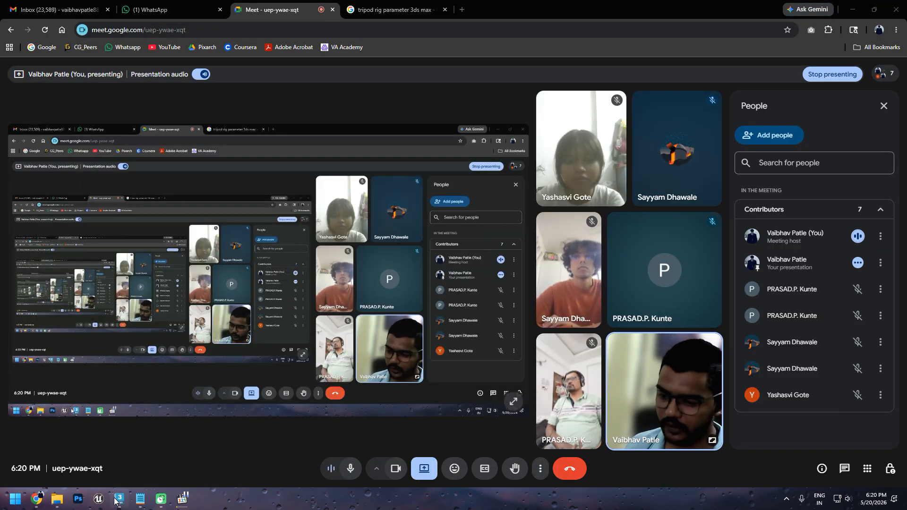
click(141, 499)
drag(227, 59, 31, 54)
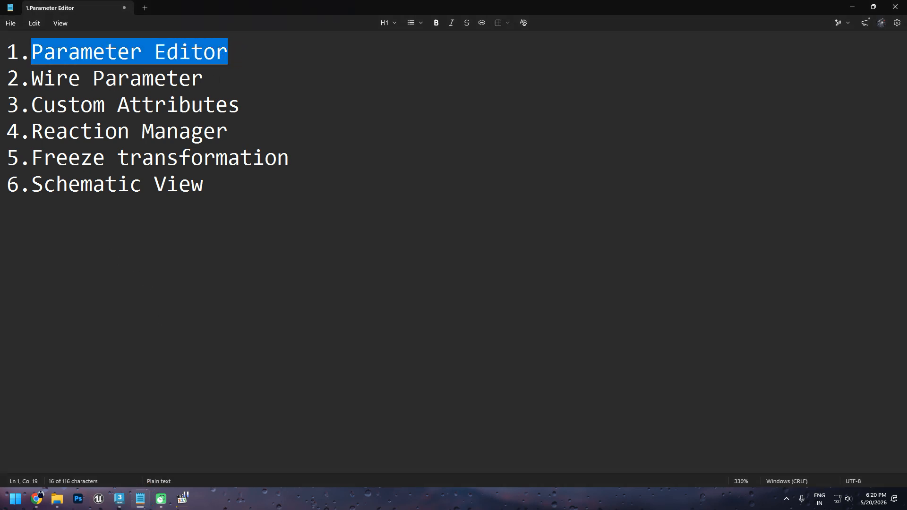
Step: Insert two blank lines below the Parameter Editor item, append "- Done" to it, and place the cursor after Wire Parameter
click(237, 55)
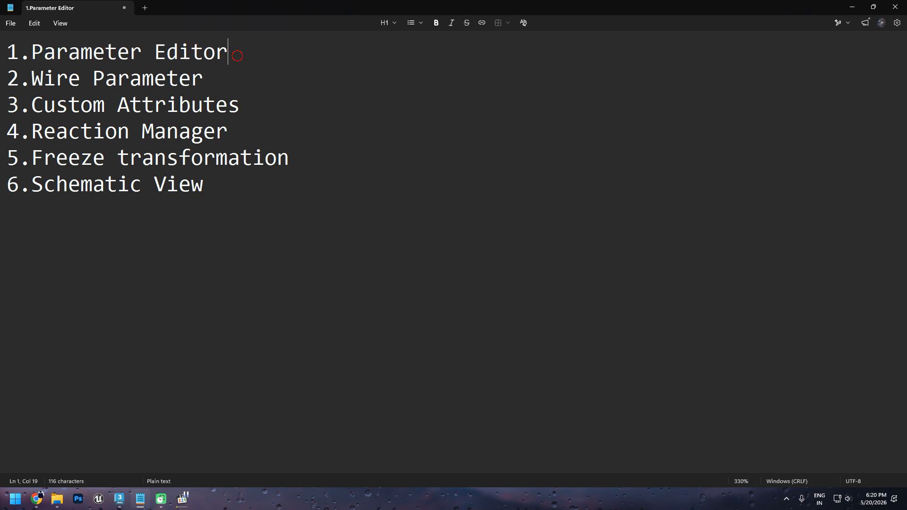
key(Return)
key(Return)
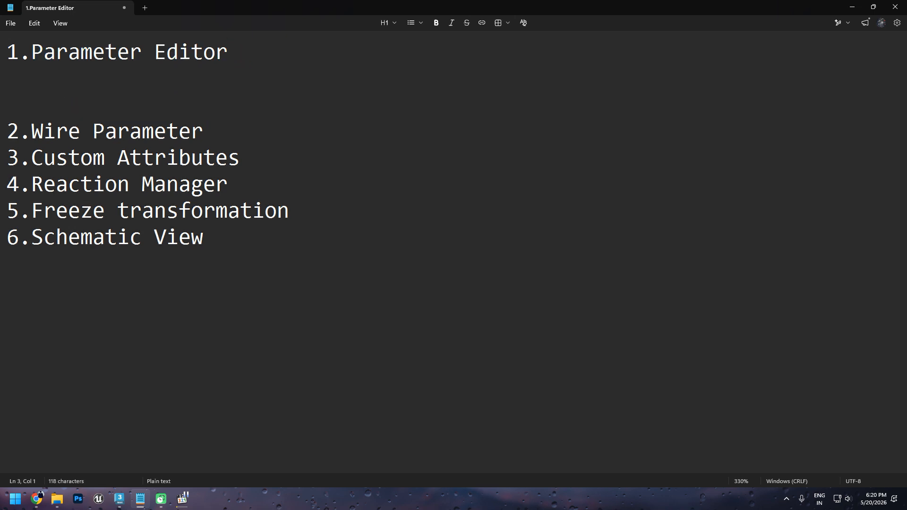
click(239, 53)
text(- Done)
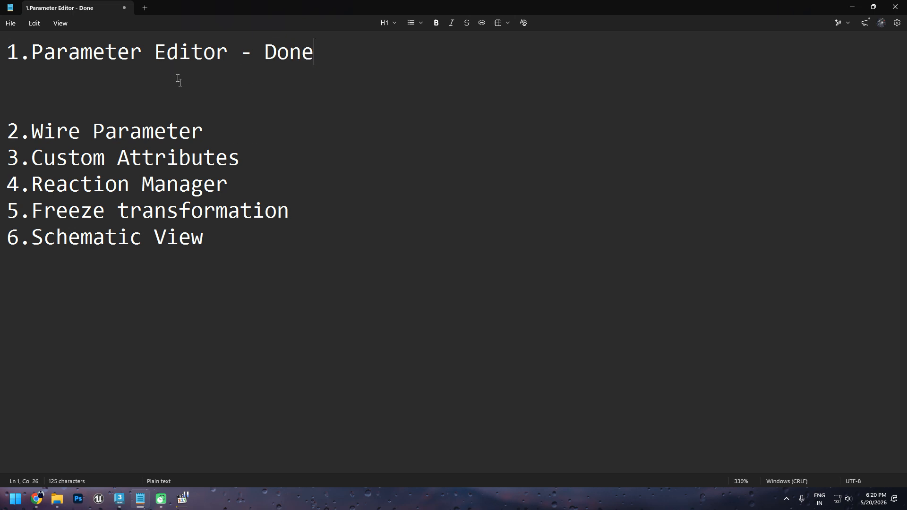
click(219, 136)
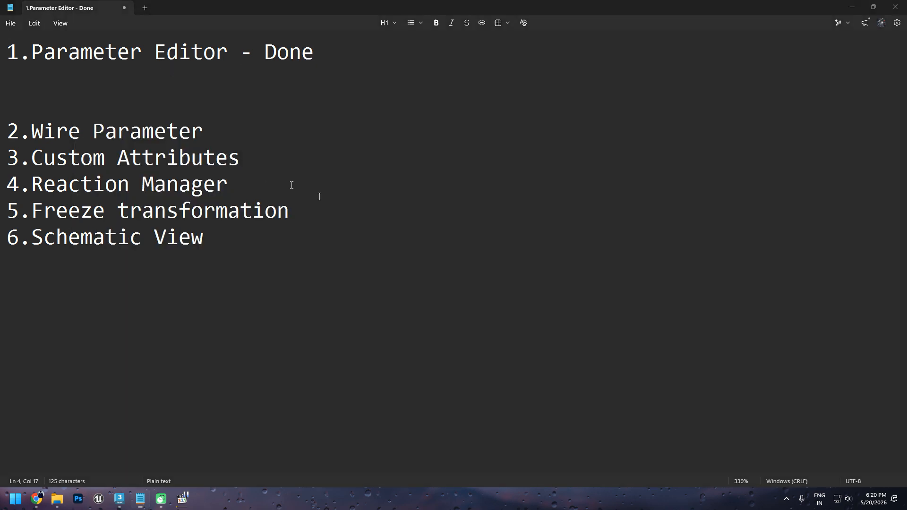
Step: Switch to 3ds Max and create a box about 20 × 16 × 22 near the centre of the grid
click(120, 498)
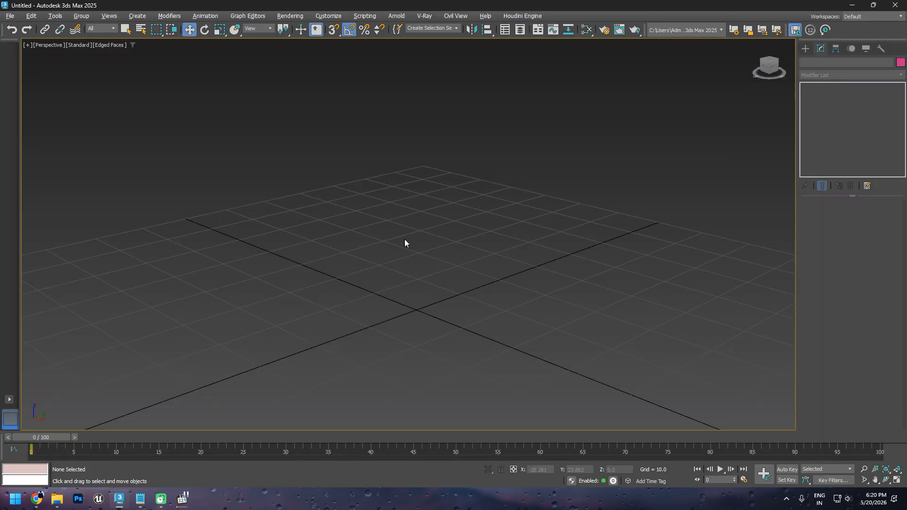
click(805, 49)
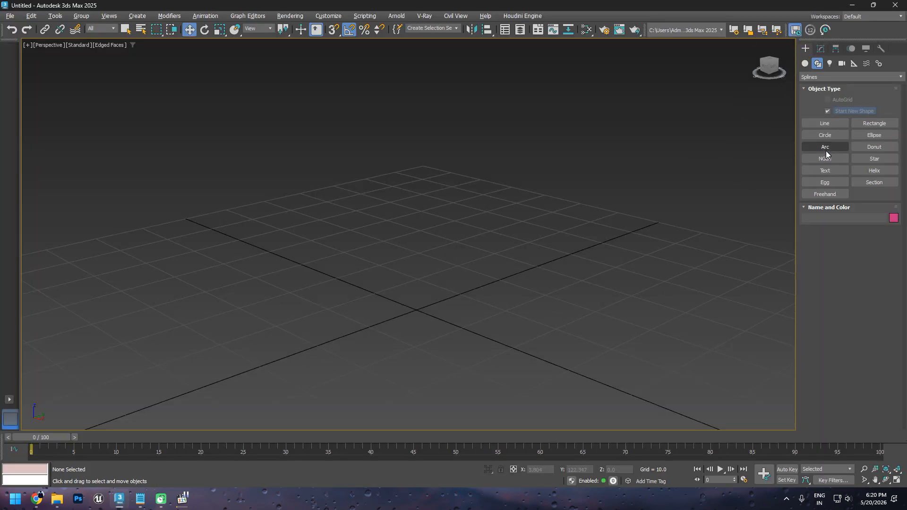
click(806, 63)
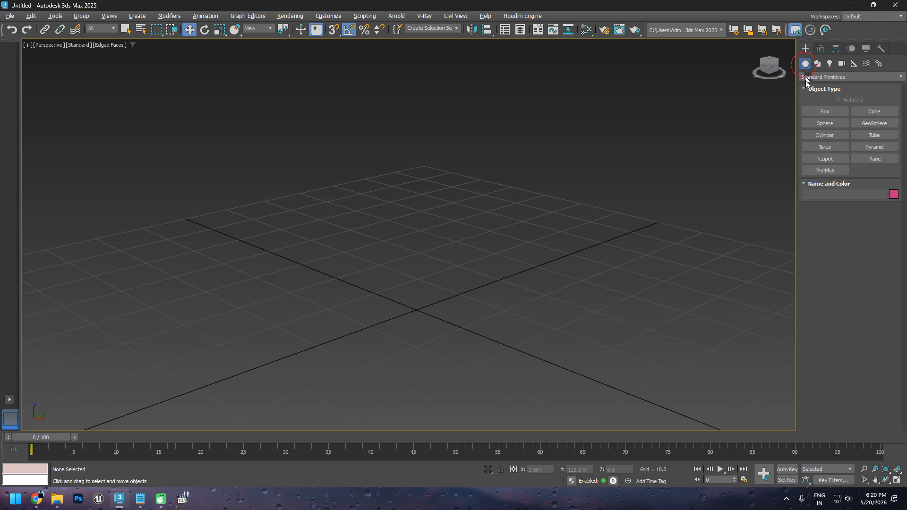
click(825, 111)
drag(415, 311, 390, 383)
click(398, 245)
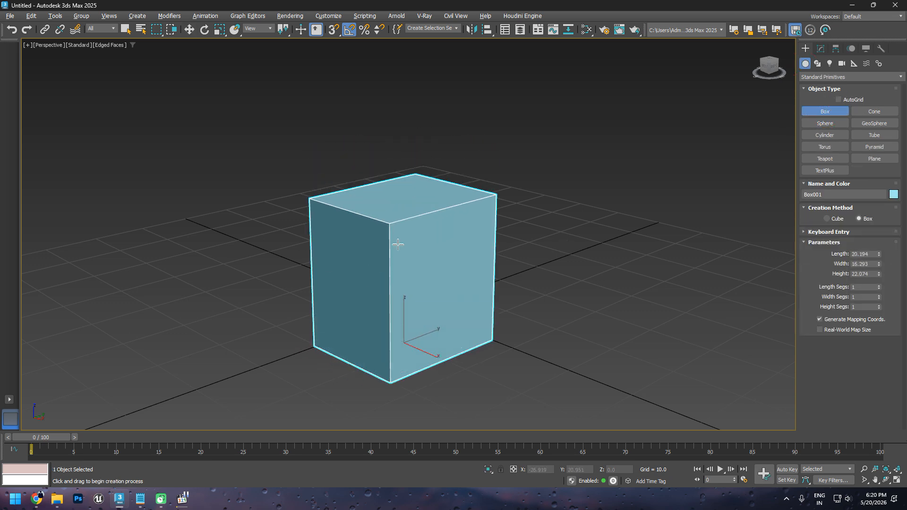
key(w)
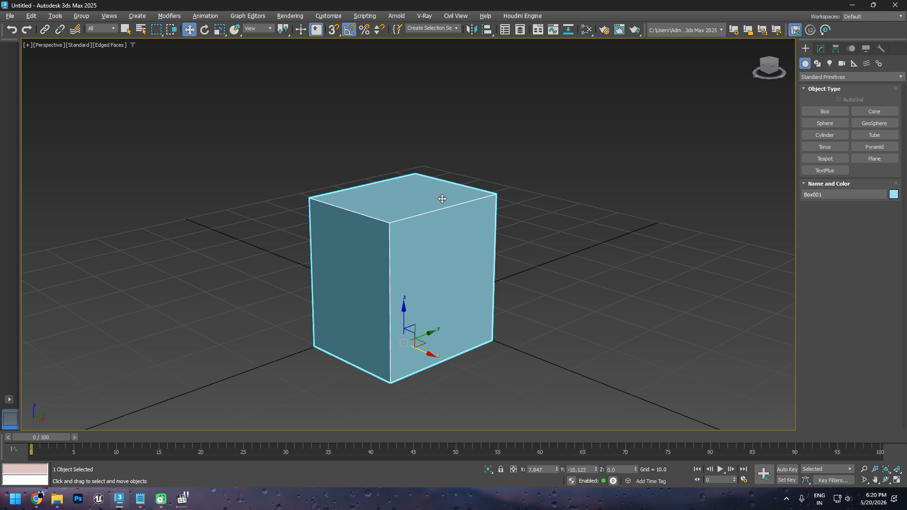
right_click(446, 310)
Step: Try scaling the box in the viewport and undo the scaling
key(r)
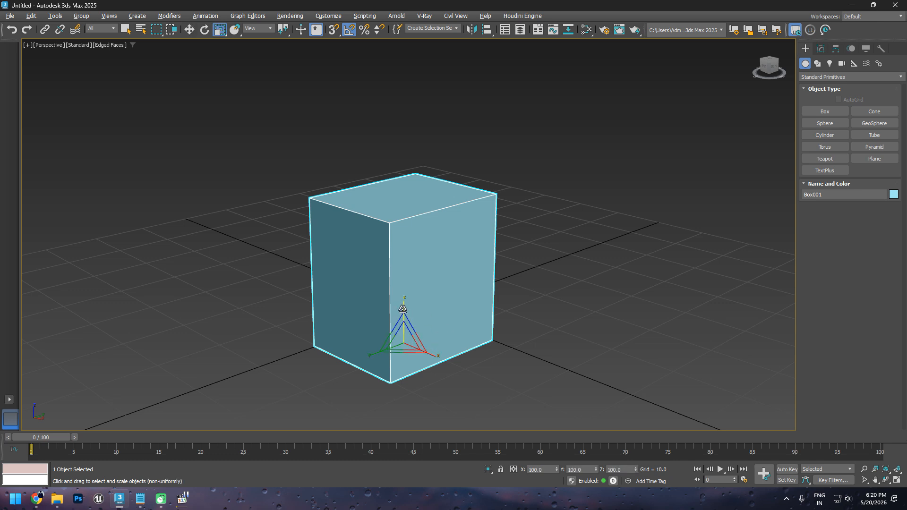
drag(414, 317, 416, 296)
key(ctrl+z)
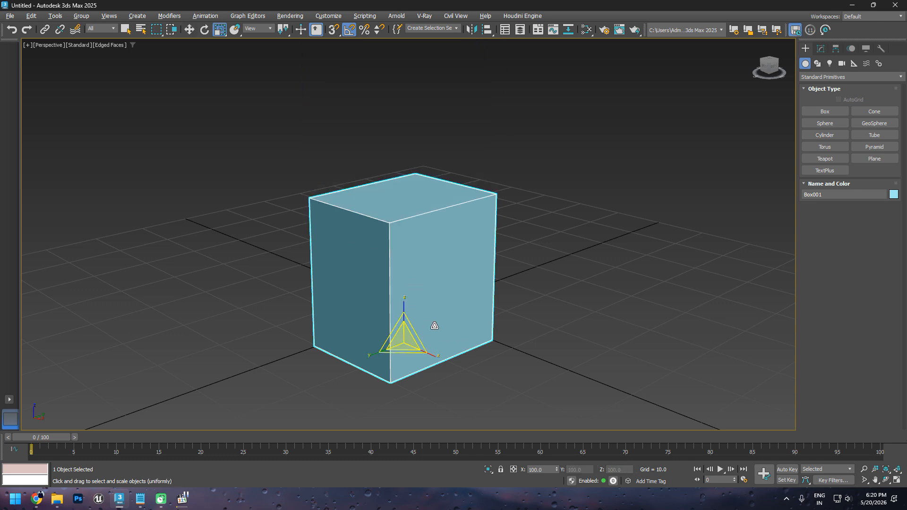
Step: Create a sphere with a radius of about 3.9 in front of the box and turn off the edged-faces display
scroll(433, 327, down, 5)
key(w)
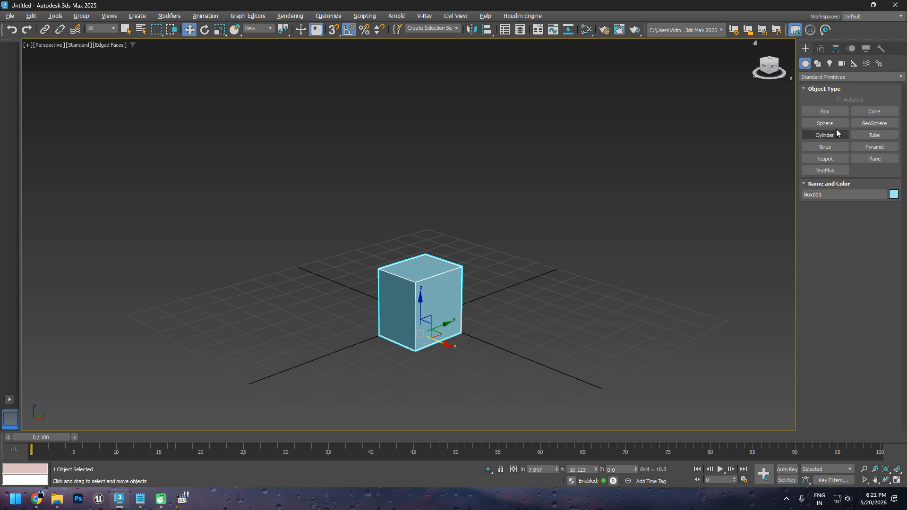
click(825, 123)
drag(473, 367, 474, 375)
right_click(506, 375)
click(494, 361)
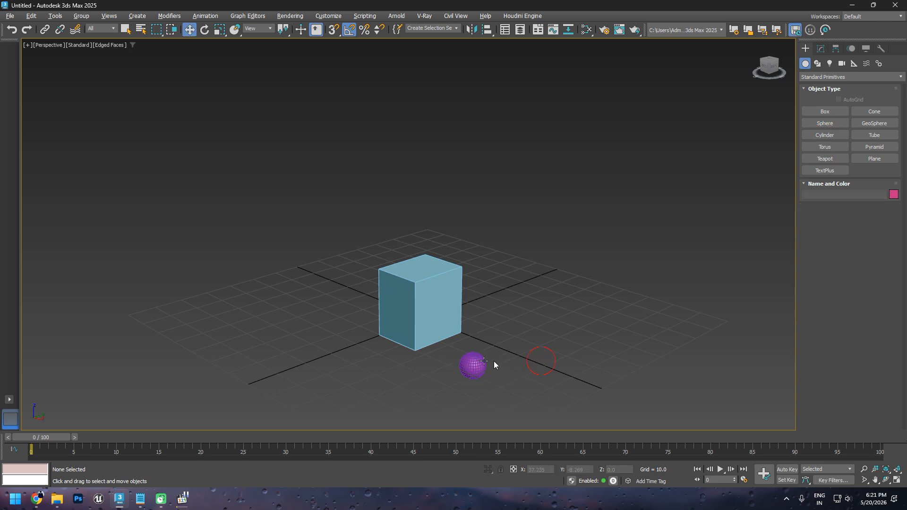
click(469, 365)
key(F4)
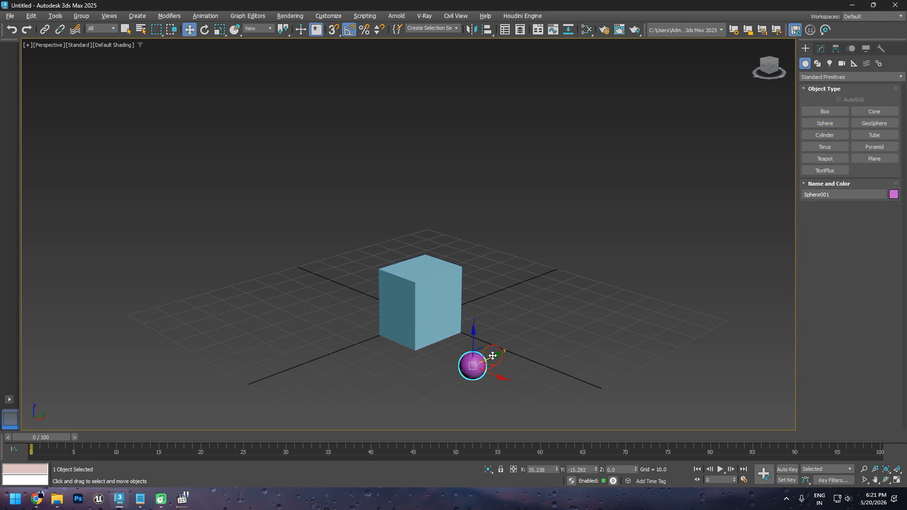
Step: Slide the sphere along the Y axis away from the box and bring it back close to the box
drag(493, 356, 620, 310)
click(410, 310)
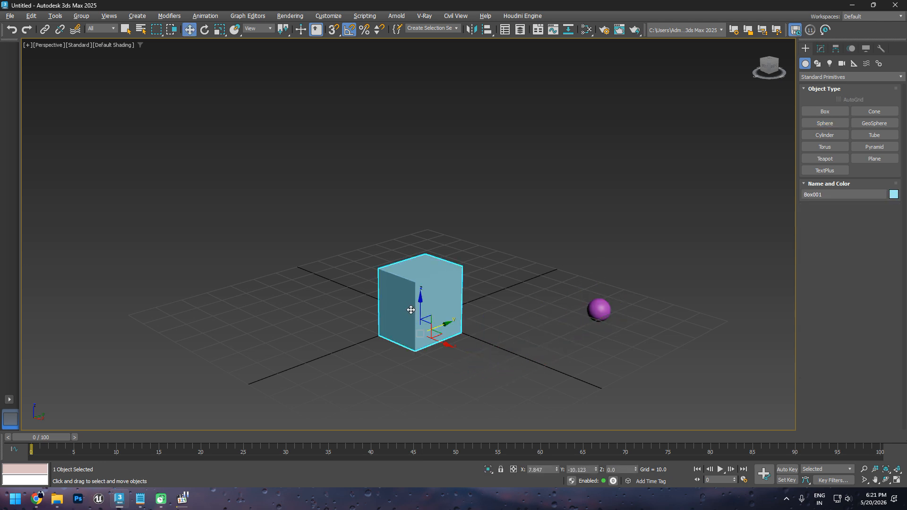
click(604, 305)
drag(619, 300, 508, 349)
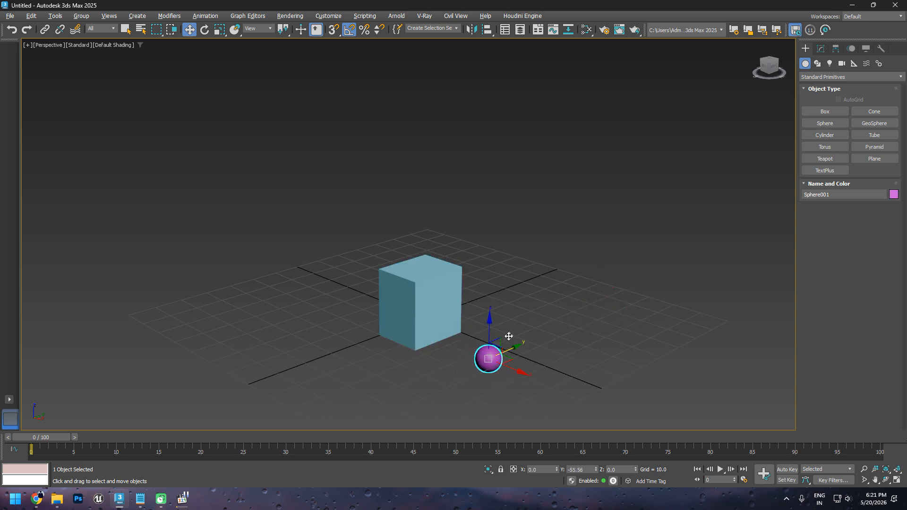
Step: Increase the box's Height parameter to about 85
click(421, 304)
click(820, 48)
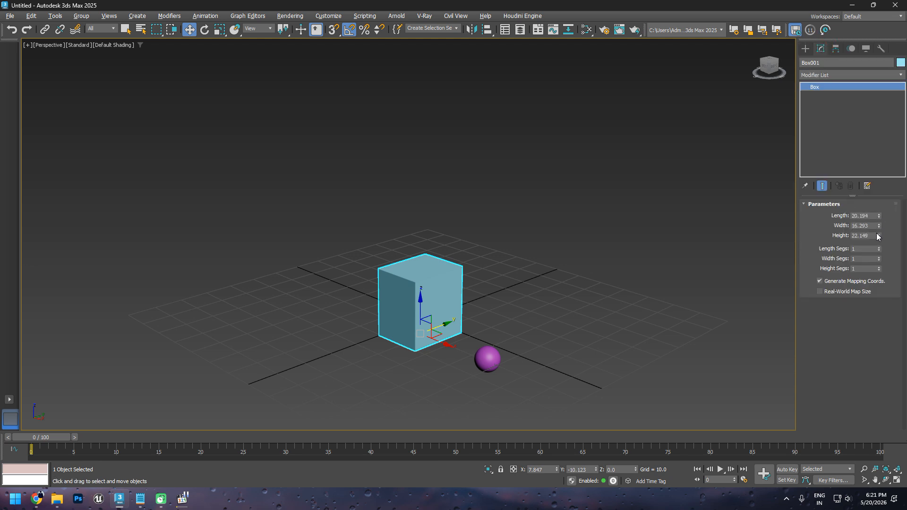
drag(877, 234, 878, 199)
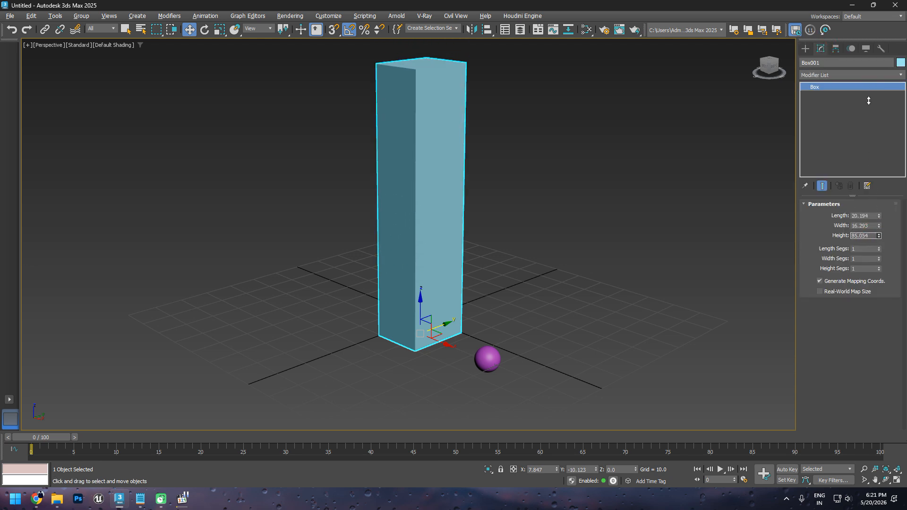
Step: Open Parameter Wiring between the box's Scale and the sphere's Y Position
right_click(415, 274)
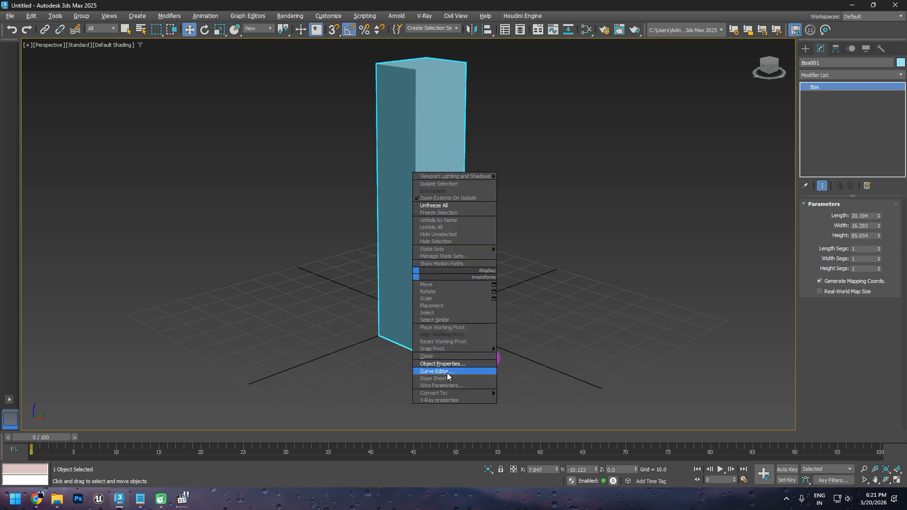
click(446, 387)
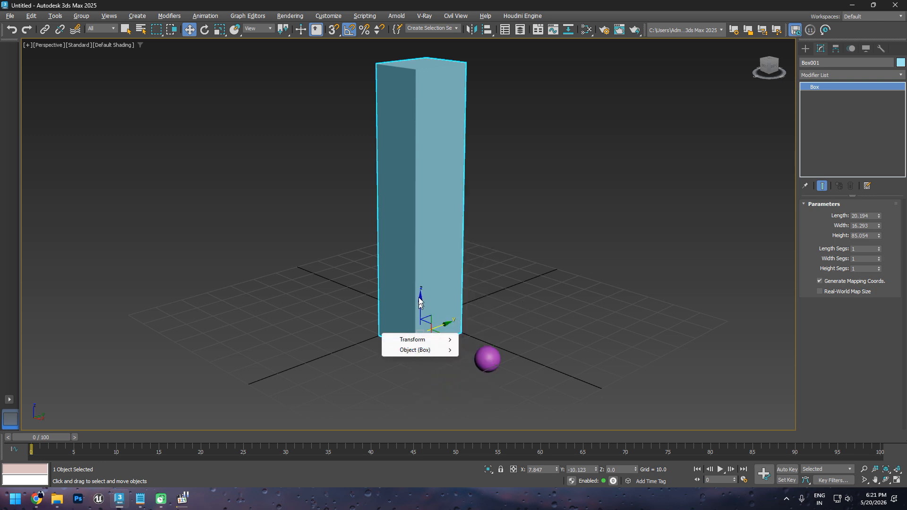
mouse_move(431, 353)
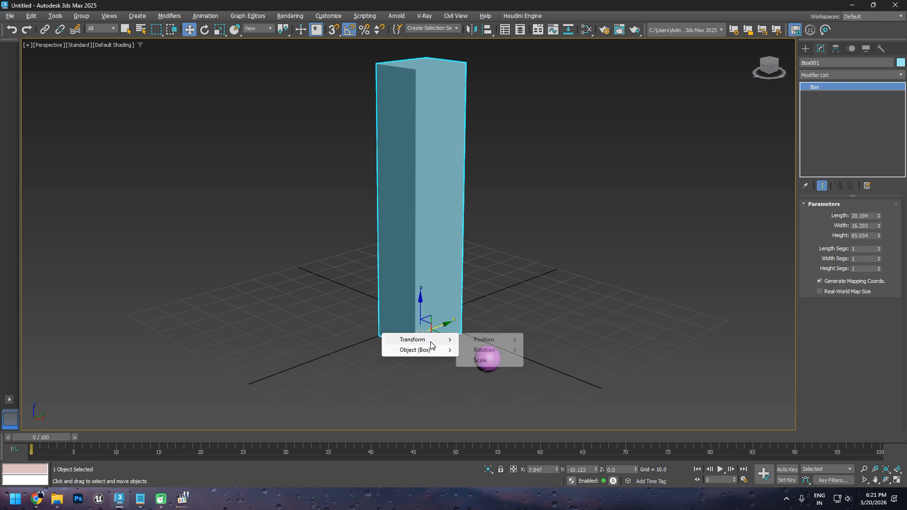
click(480, 360)
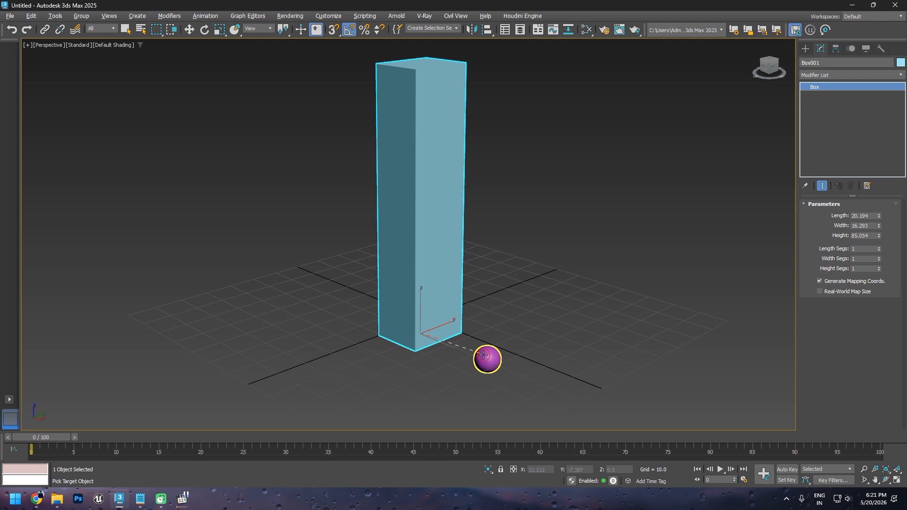
click(484, 354)
mouse_move(492, 362)
mouse_move(551, 364)
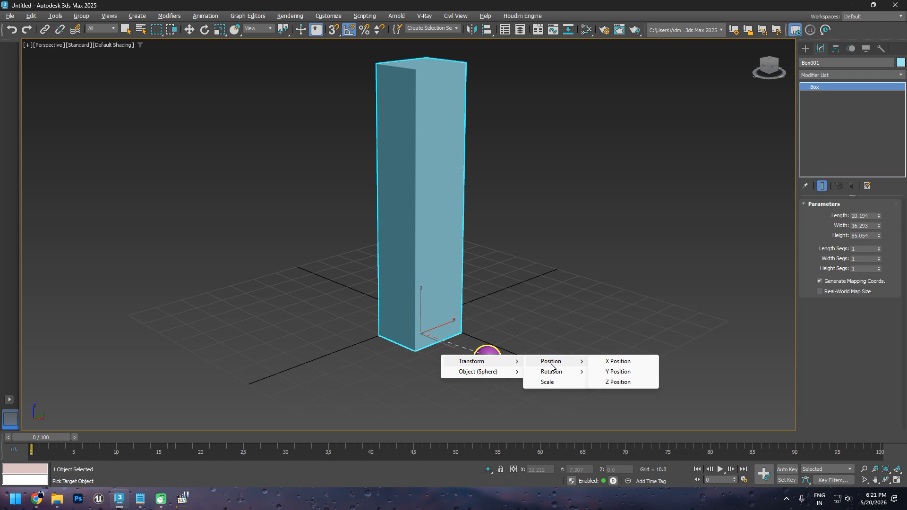
click(618, 373)
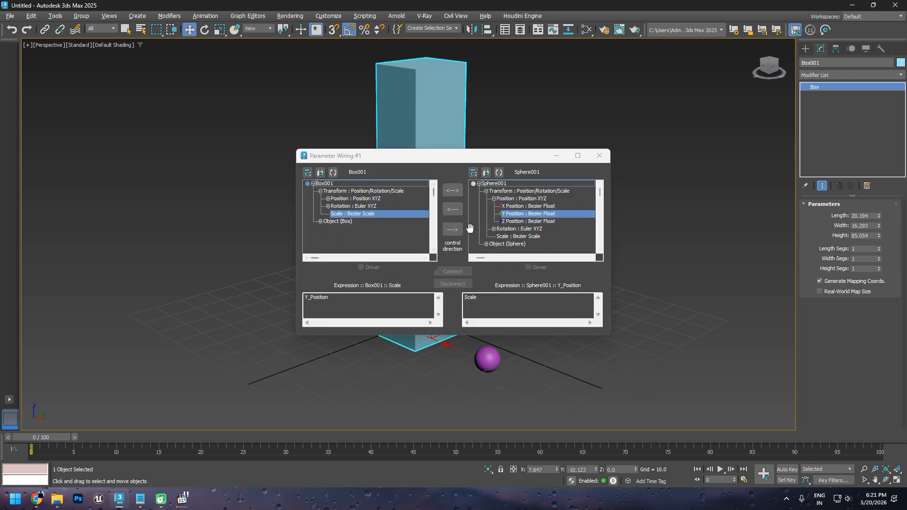
Step: Try to connect the box's Scale one-way to the sphere's Y Position, dismiss the exception, and close Parameter Wiring
click(453, 229)
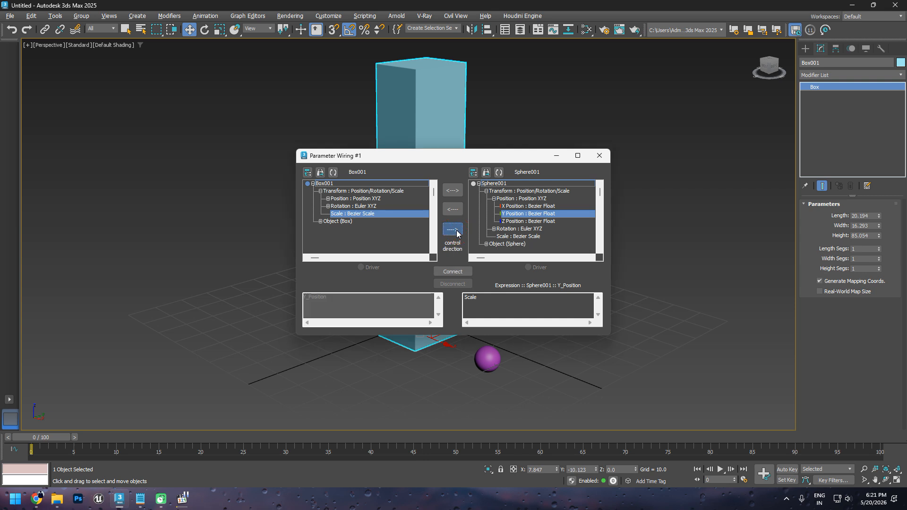
click(454, 272)
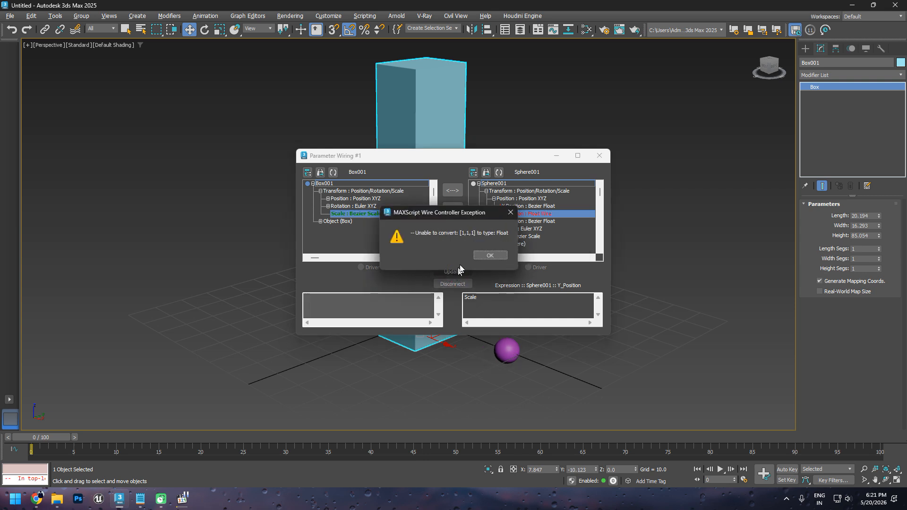
click(490, 256)
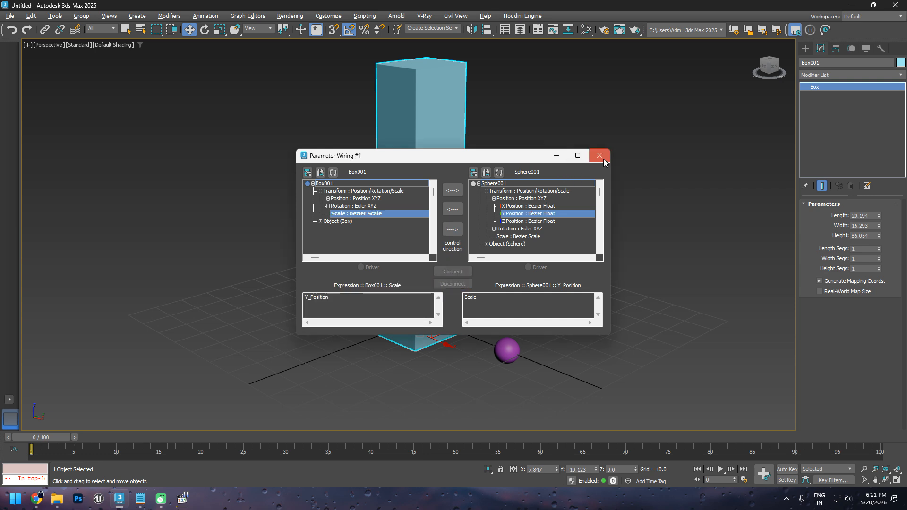
click(599, 156)
Step: Move the sphere along the Y axis to about -4.37
click(506, 355)
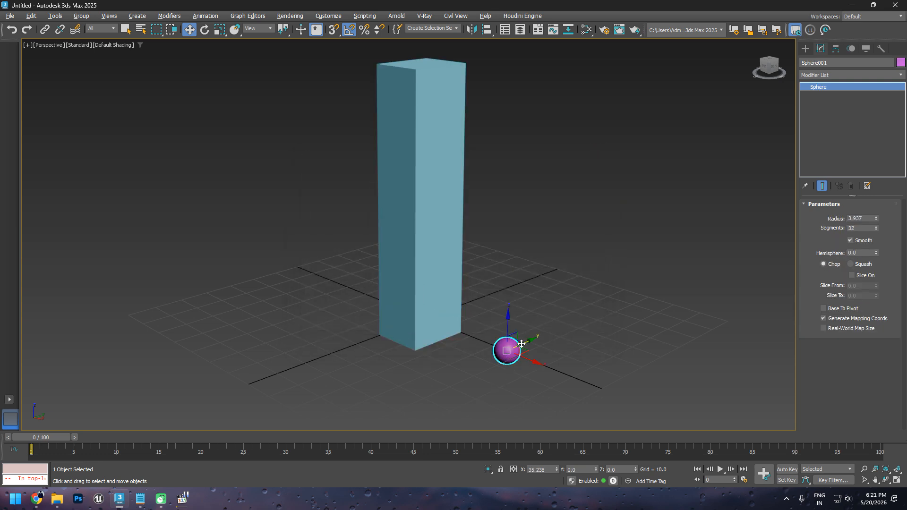
click(395, 304)
scroll(333, 292, down, 5)
drag(431, 335, 430, 336)
scroll(310, 269, up, 5)
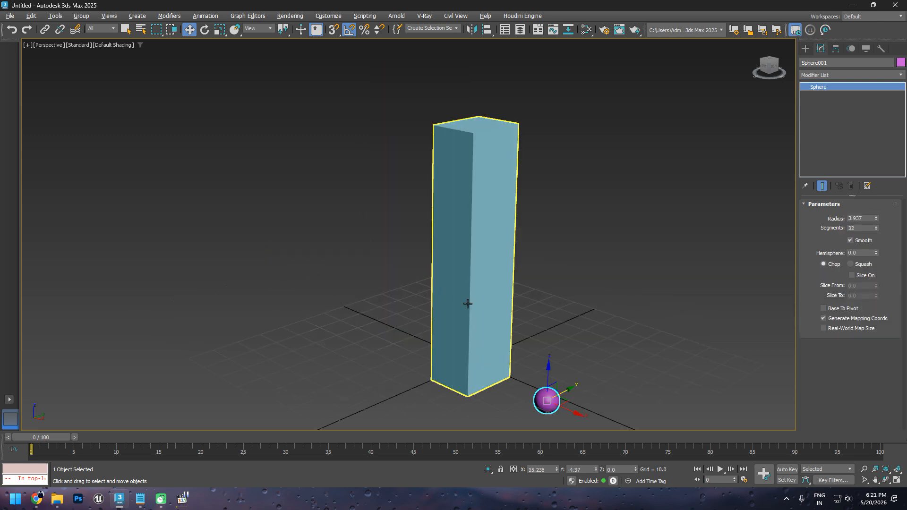
Step: Select the sphere and the box together and apply Freeze Transform and Freeze Rotation to them
middle_drag(468, 302, 417, 281)
scroll(417, 282, down, 3)
click(478, 267)
click(450, 320)
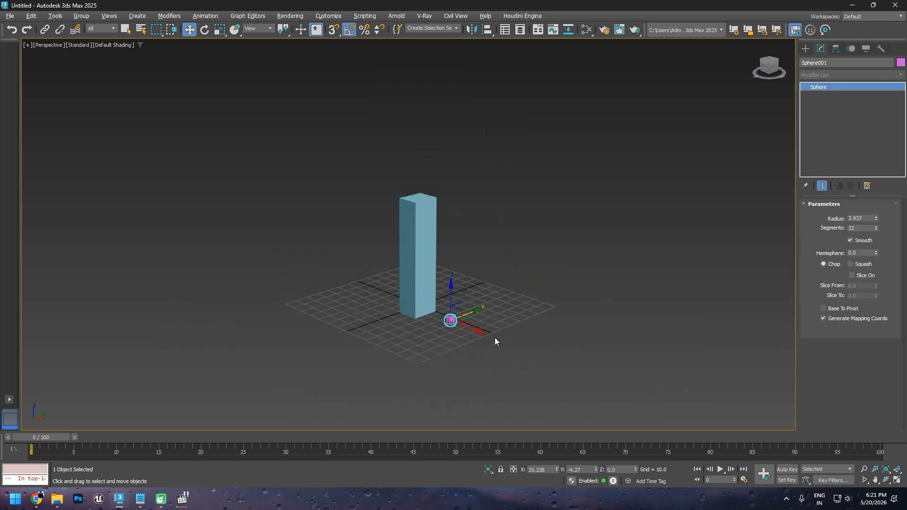
ctrl+click(419, 276)
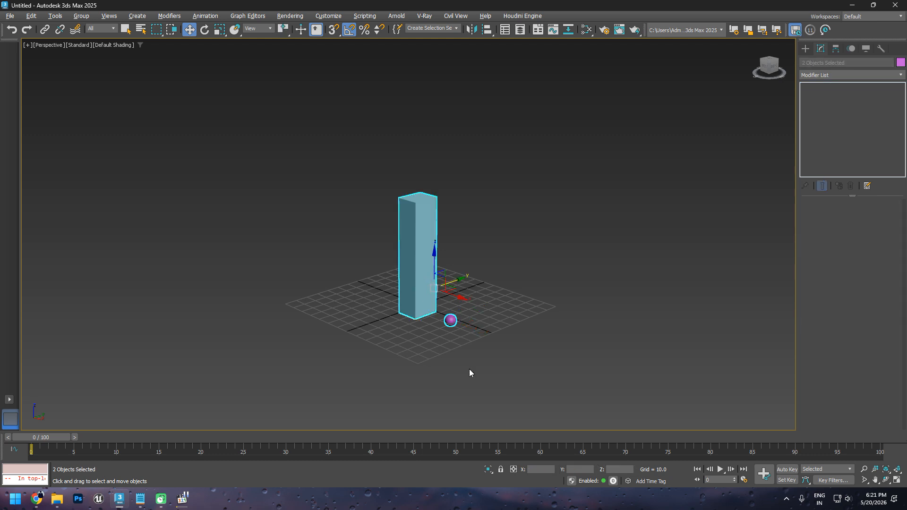
right_click(436, 312)
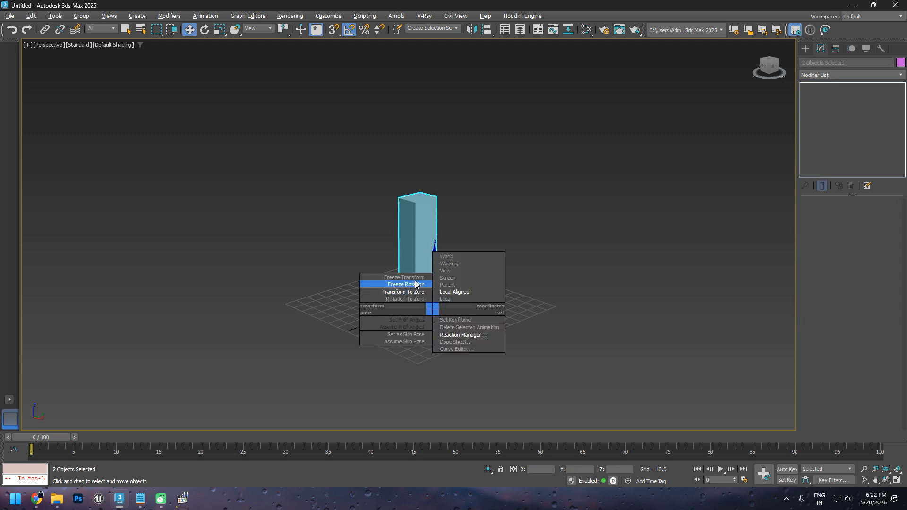
click(404, 277)
click(498, 273)
alt+right_click(427, 311)
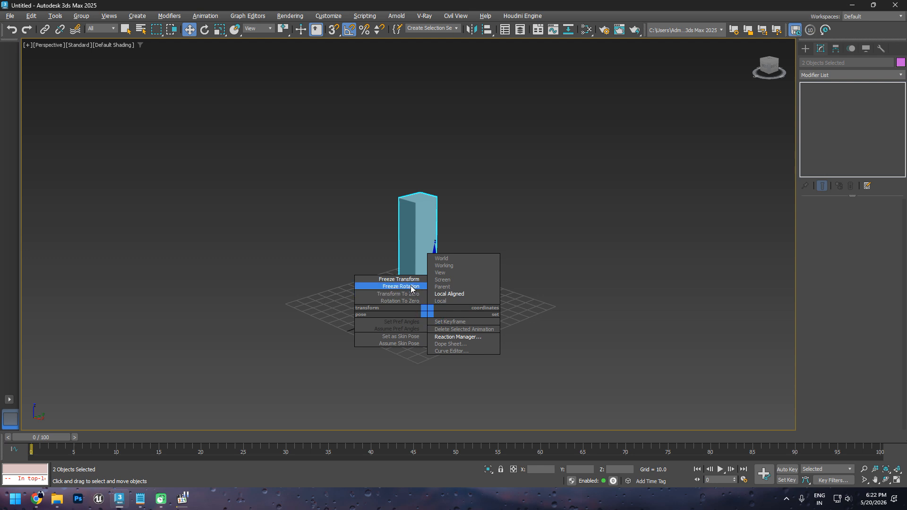
click(411, 287)
Step: Apply Transform To Zero and Rotation To Zero to the selected box and sphere
alt+right_click(457, 294)
click(439, 278)
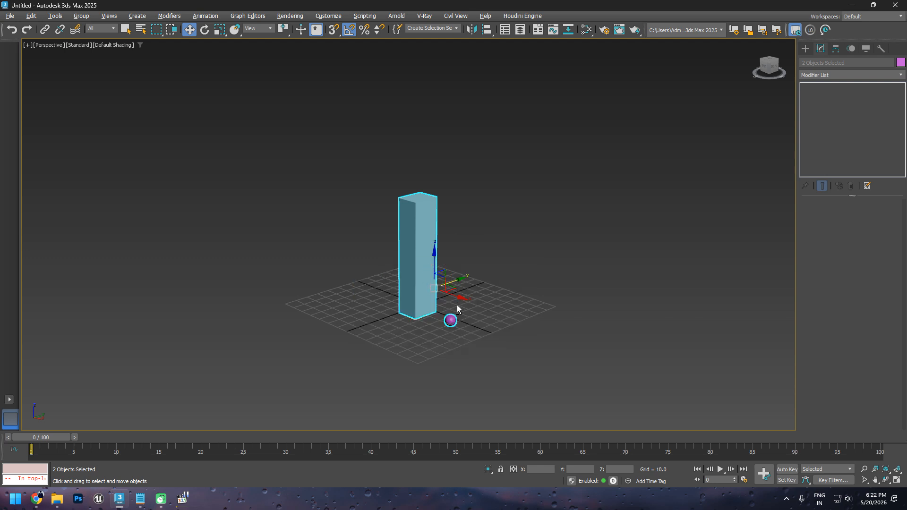
alt+right_click(454, 302)
click(441, 292)
Step: Start Wire Parameters from the box's Scale to the sphere's Zero Pos XYZ Y Position
click(424, 296)
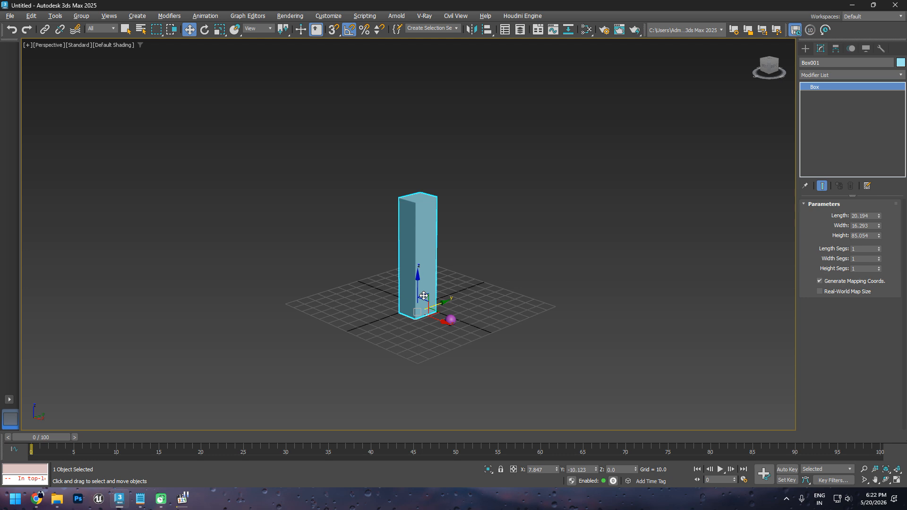
right_click(418, 296)
click(443, 400)
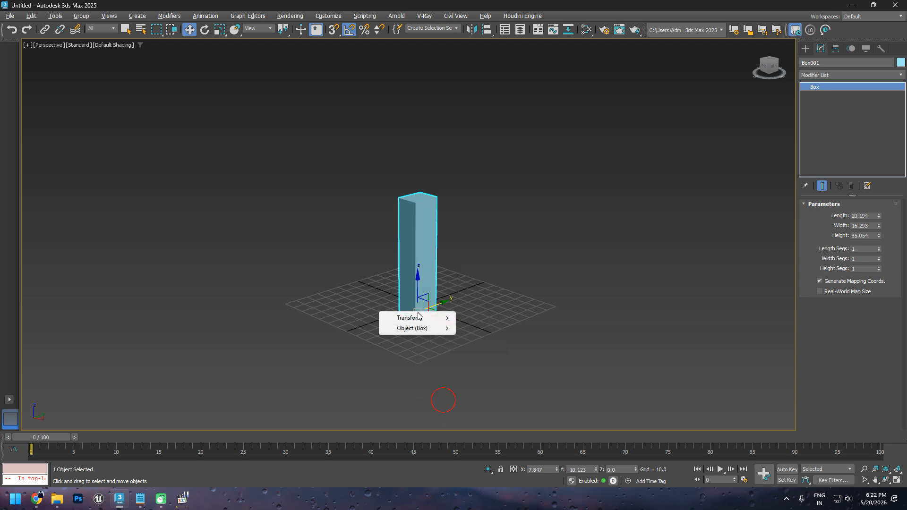
mouse_move(425, 319)
mouse_move(490, 322)
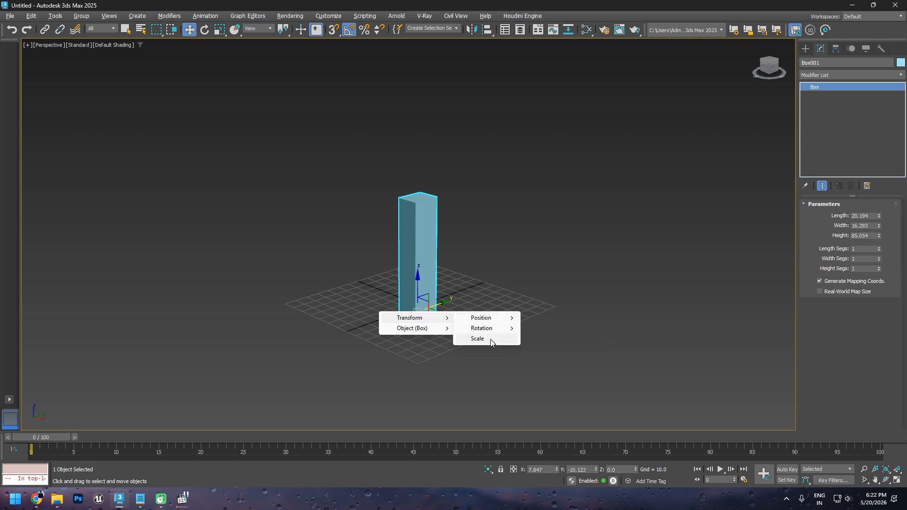
click(490, 339)
click(451, 321)
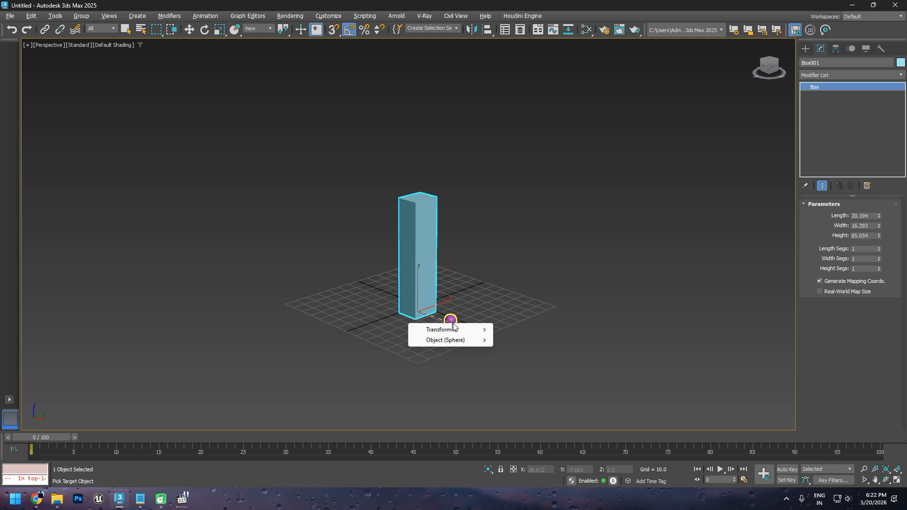
mouse_move(465, 330)
mouse_move(517, 342)
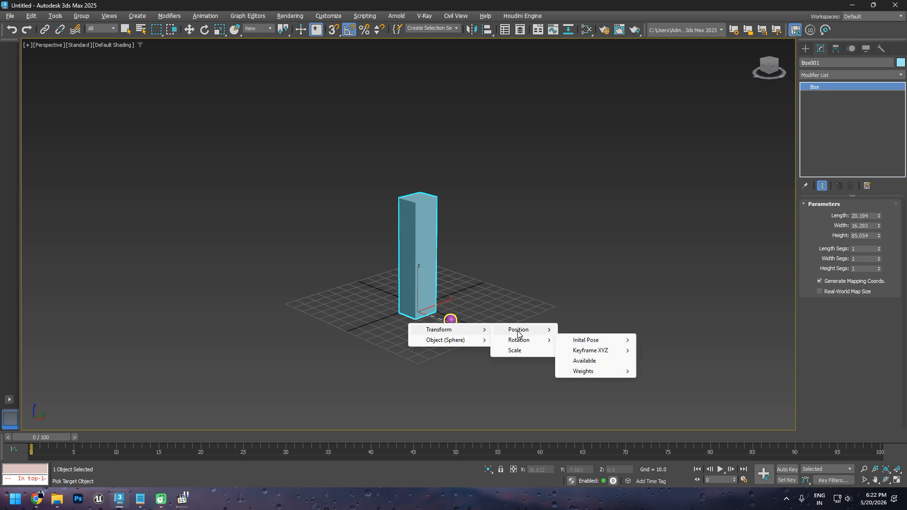
mouse_move(611, 346)
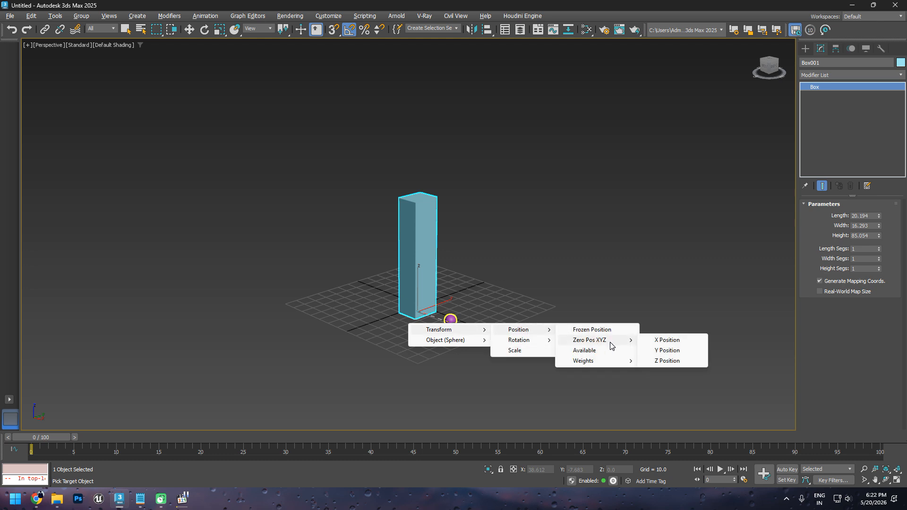
click(668, 350)
Step: Try to connect the box's Scale one-way to the sphere's zeroed Y Position and dismiss the exception
drag(446, 156, 680, 73)
click(686, 146)
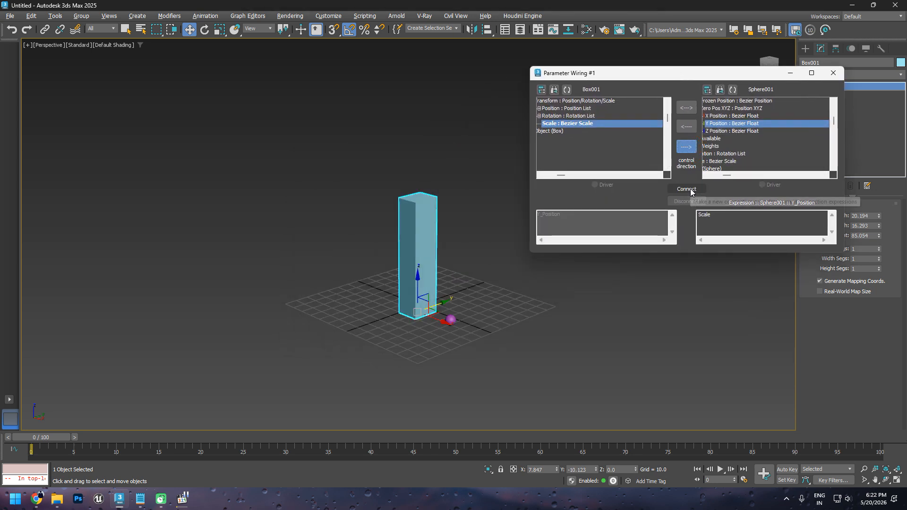
click(688, 189)
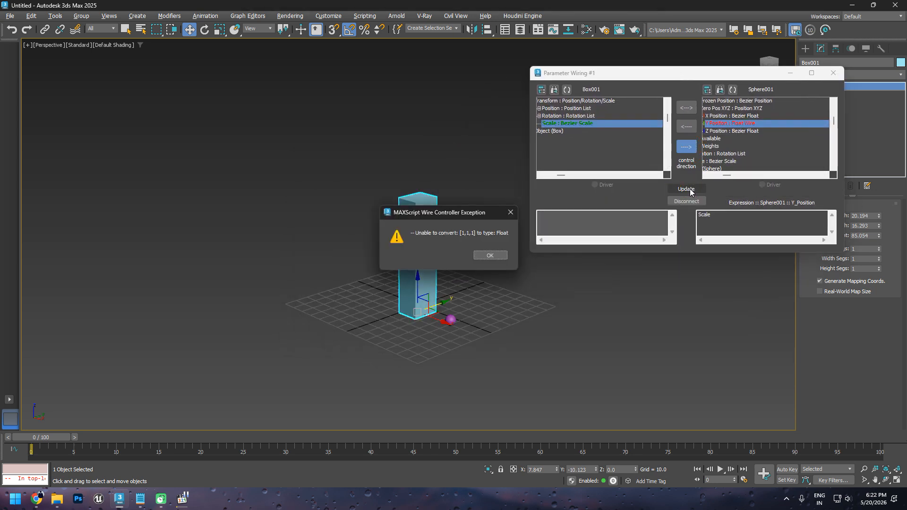
click(490, 256)
Step: Try the reverse one-way connection from the sphere's Y Position to the box's Scale, dismiss the exception and close Parameter Wiring
click(450, 320)
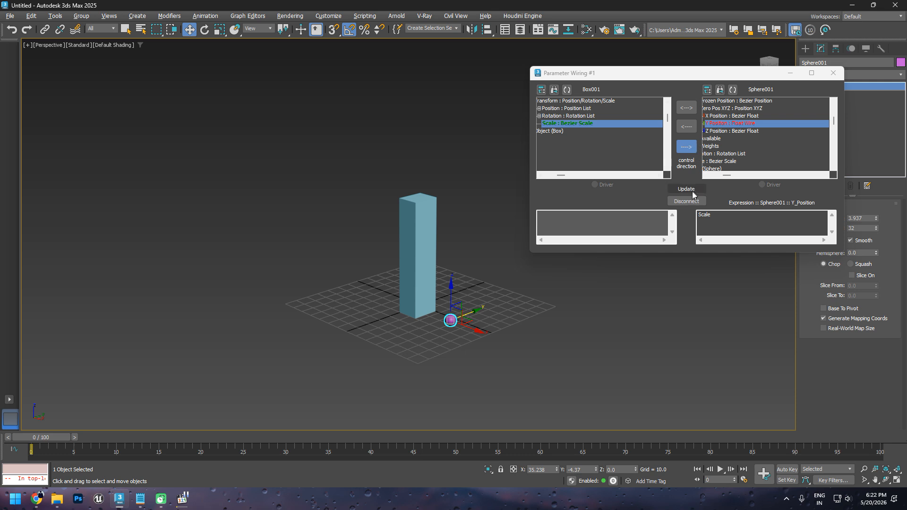
click(691, 128)
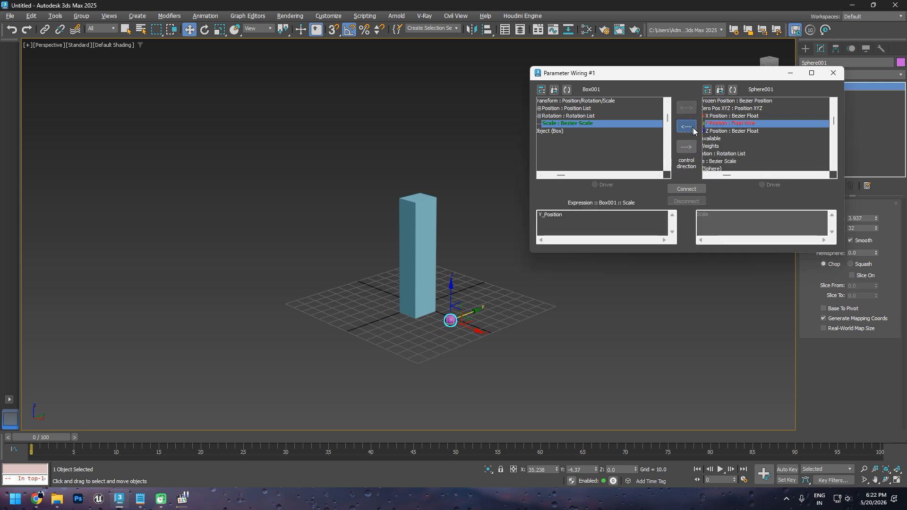
click(687, 190)
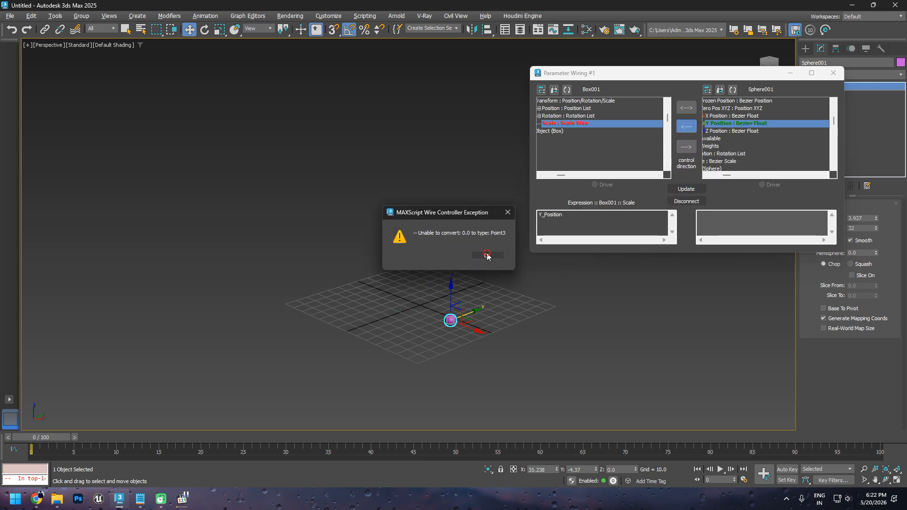
click(484, 253)
click(832, 76)
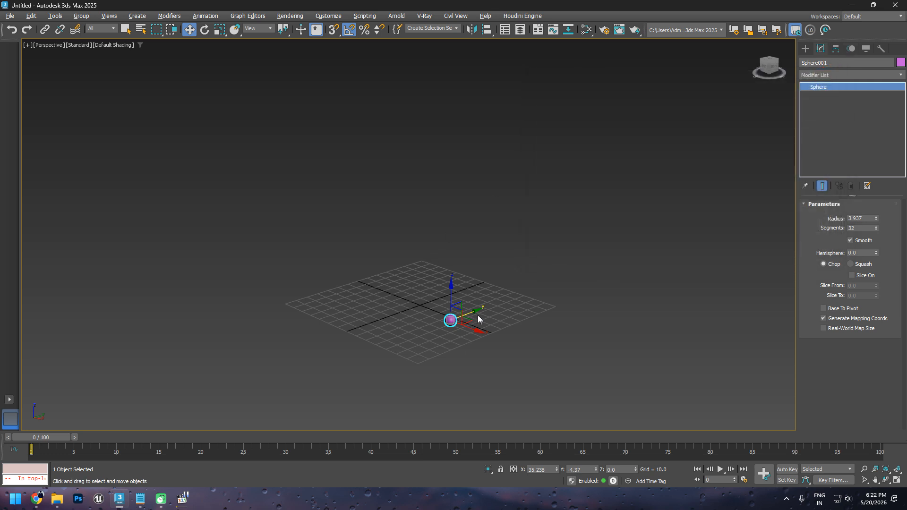
Step: Test moving the sphere along the Y axis to about 45.33, and undo the move and the box's scale wiring
drag(477, 315, 476, 288)
scroll(475, 288, down, 8)
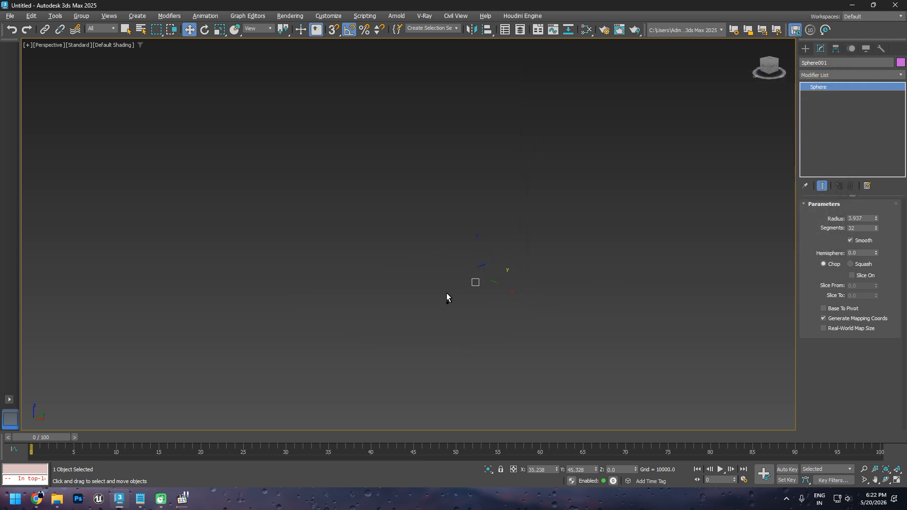
key(ctrl+z)
scroll(478, 282, up, 4)
scroll(501, 307, up, 3)
key(z)
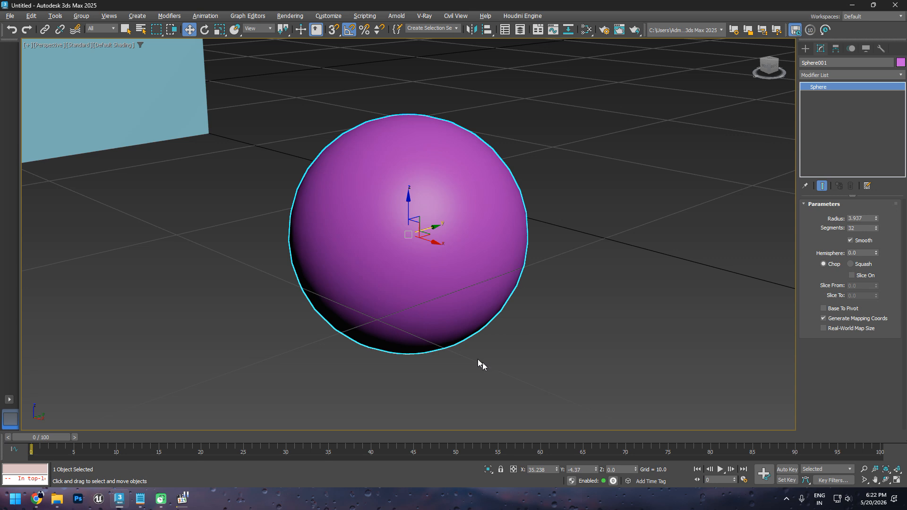
scroll(405, 282, down, 8)
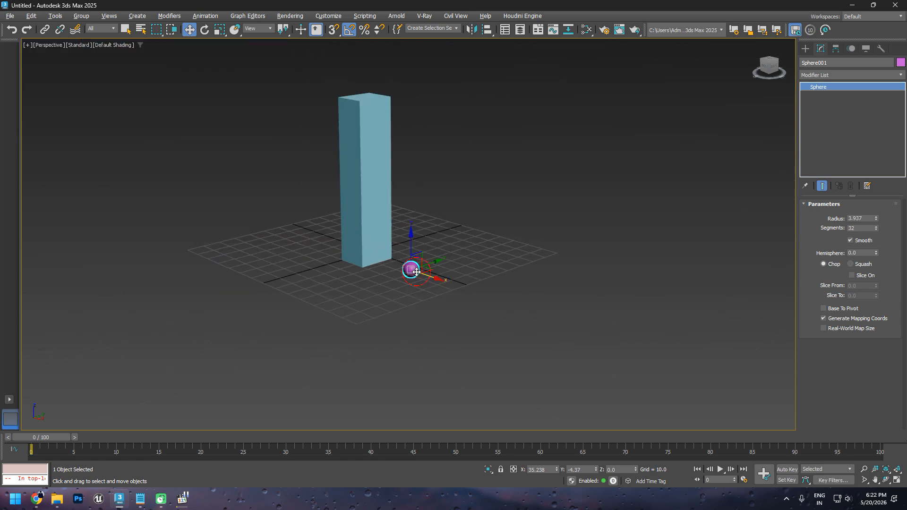
Step: Select the box and apply the Attribute Holder modifier to it
click(372, 254)
right_click(375, 255)
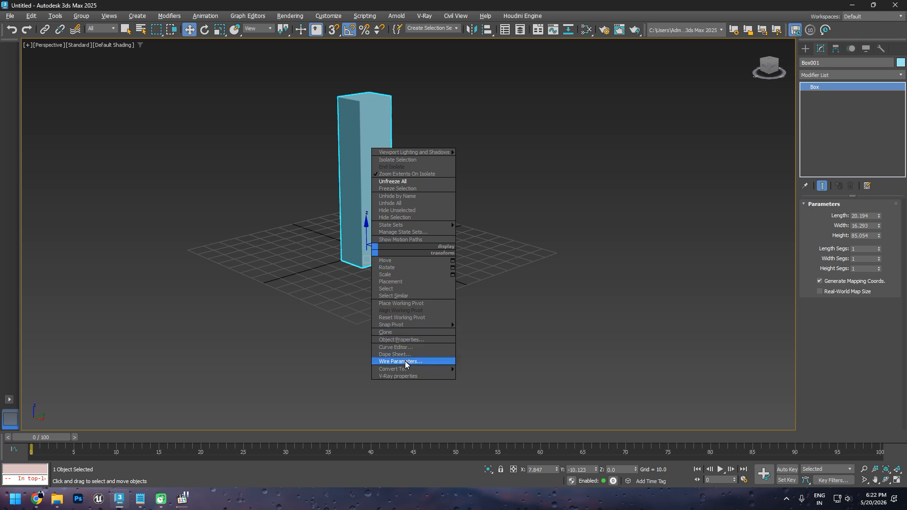
click(518, 240)
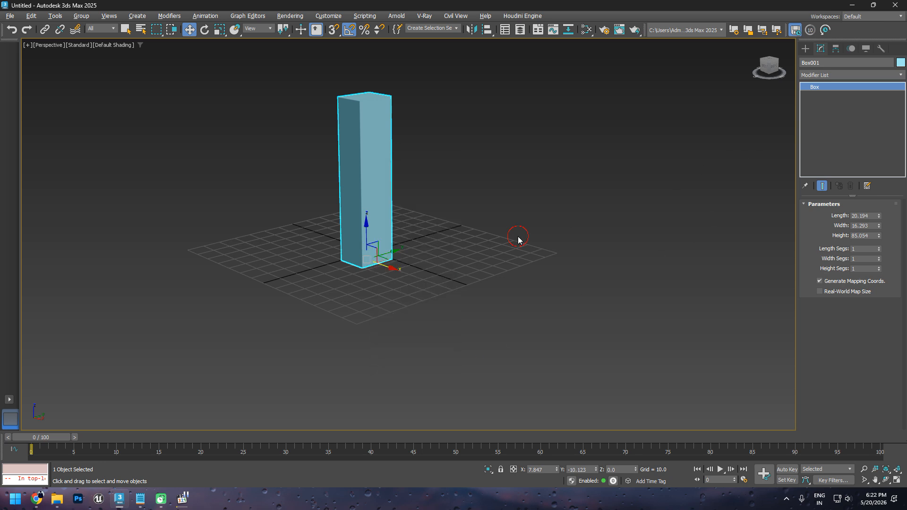
click(834, 74)
text(atr)
key(BackSpace)
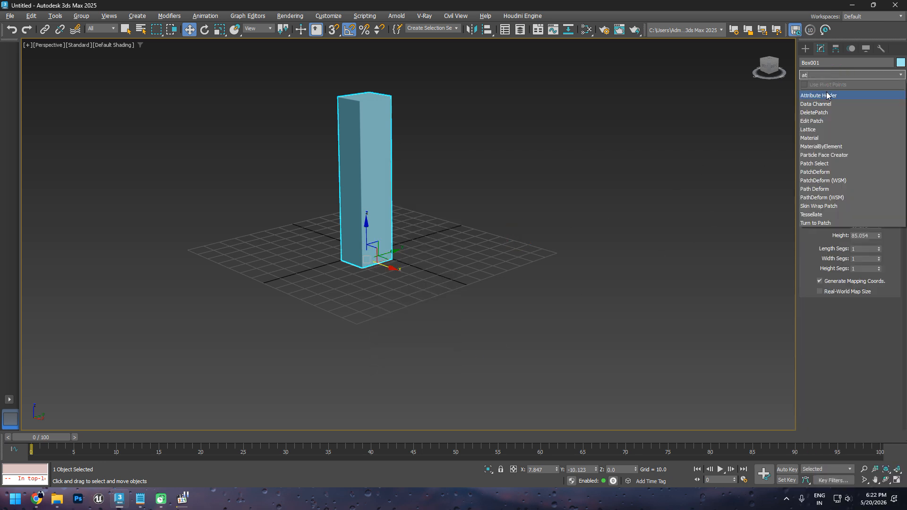
click(826, 92)
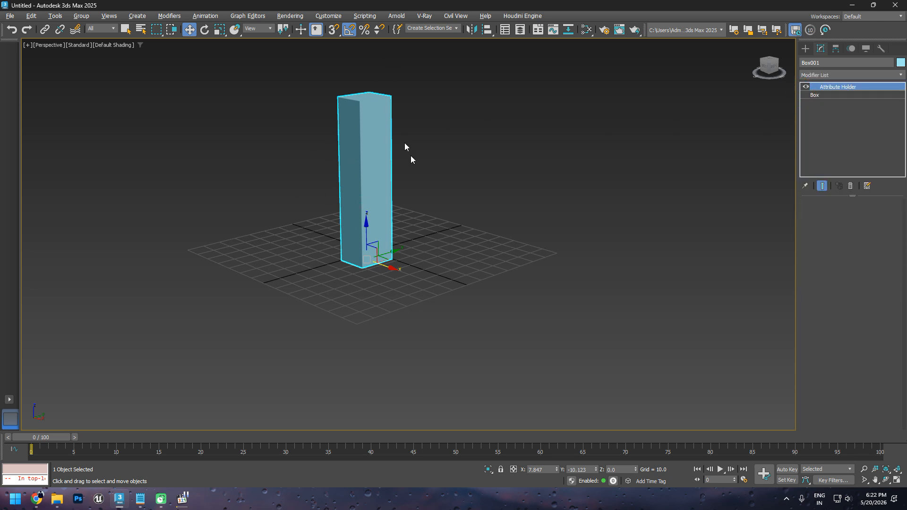
Step: Open the Parameter Editor and name the new float attribute Scale
click(205, 15)
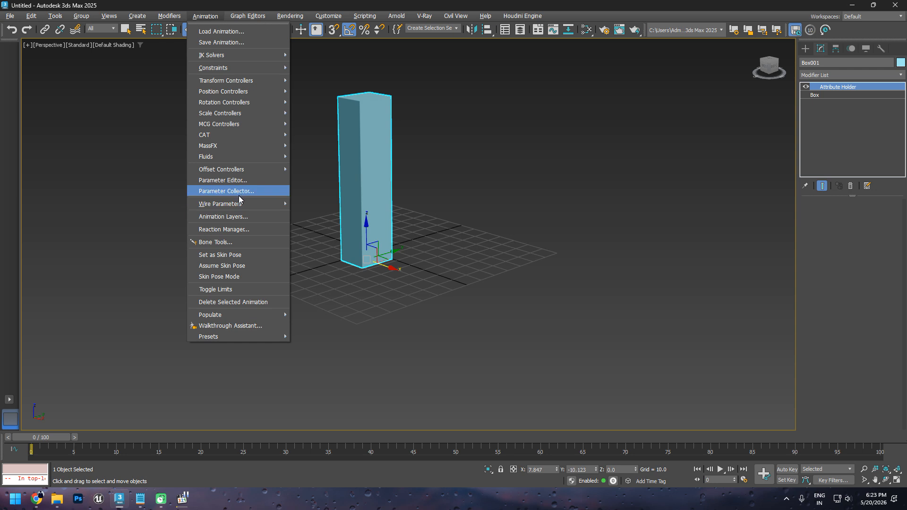
click(238, 219)
click(231, 180)
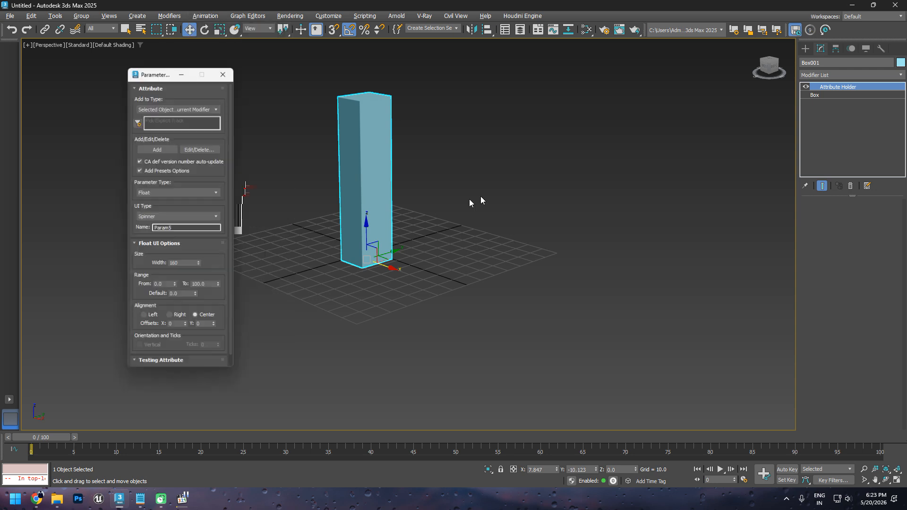
drag(208, 229, 155, 228)
text(Scale)
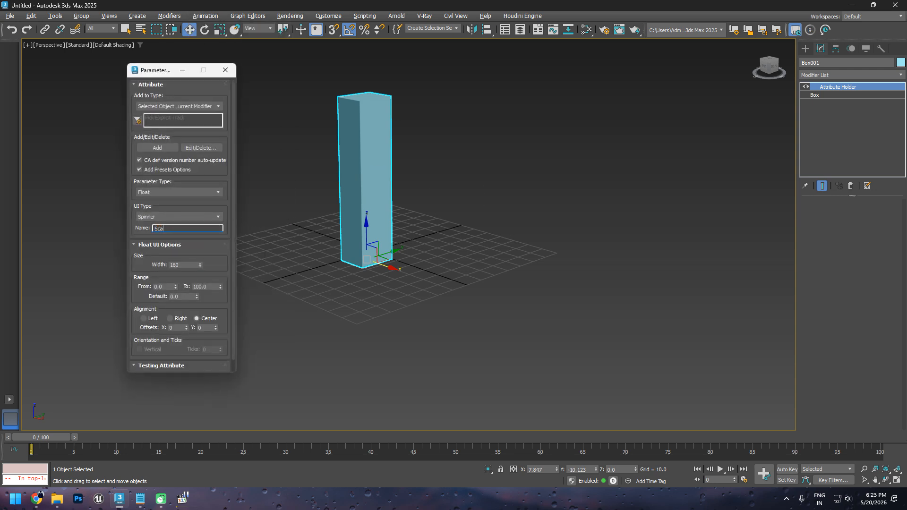
Step: Set the Scale attribute's upper range to 10.0, its width to 100 and its UI type to Slider
click(202, 287)
drag(211, 287, 193, 286)
double_click(186, 265)
click(209, 262)
click(180, 217)
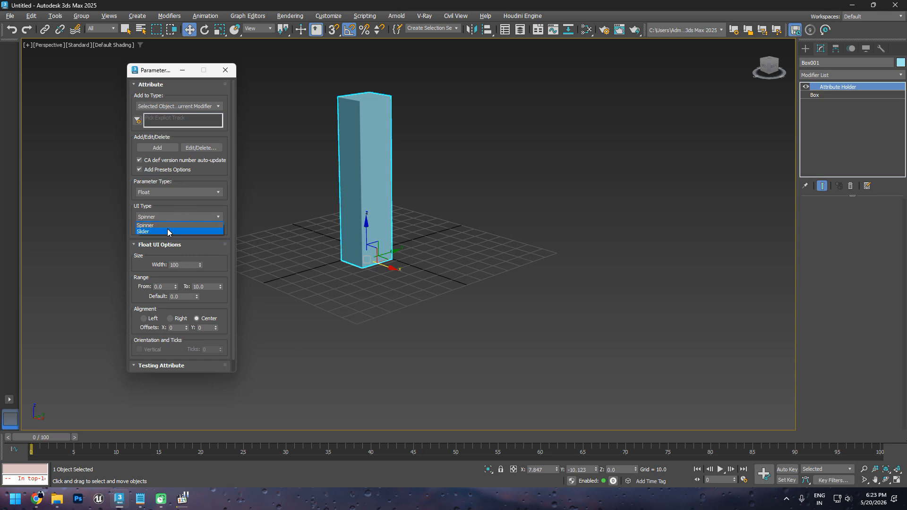
click(169, 230)
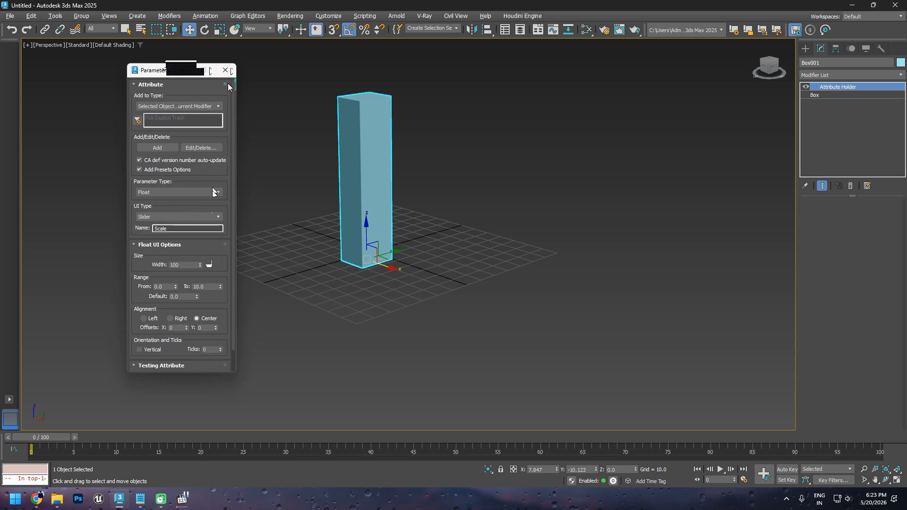
Step: Turn off version number auto-update and preset options, add the Scale attribute to the box's Attribute Holder, and close the Parameter Editor
click(140, 160)
click(140, 170)
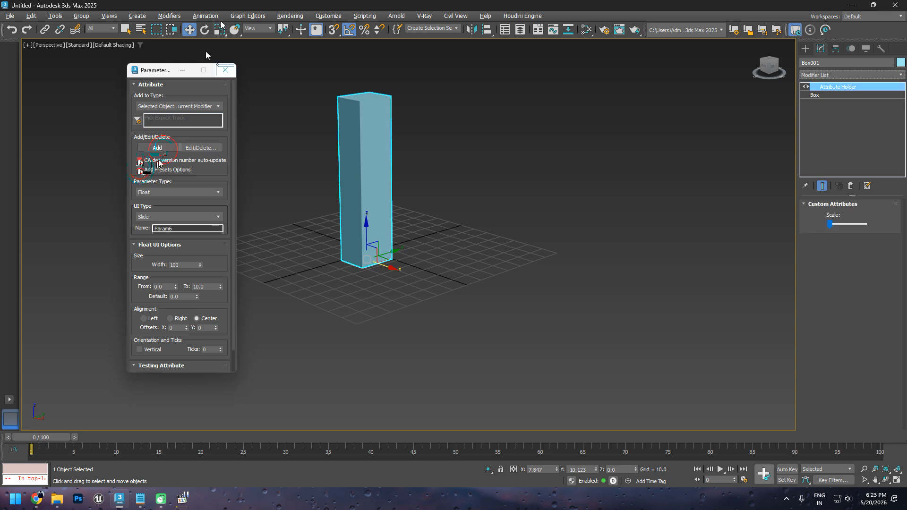
click(222, 68)
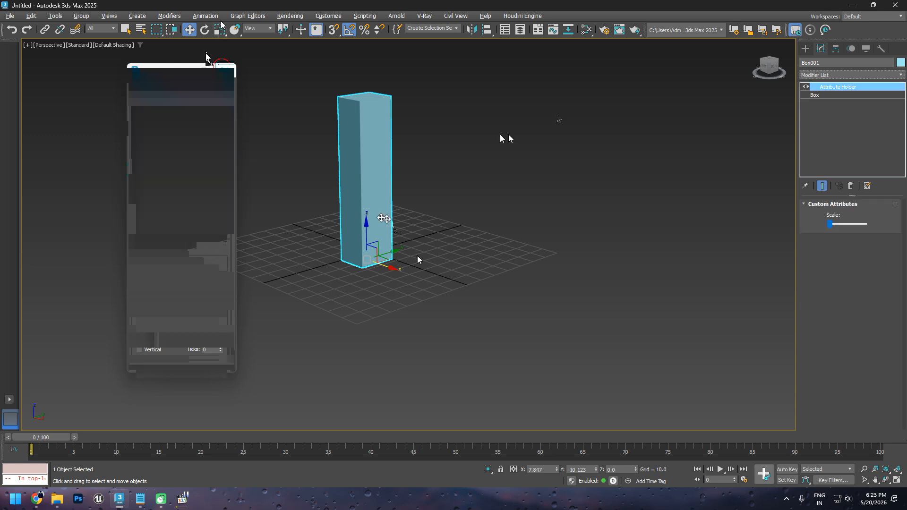
Step: Start Wire Parameters from the box's transform Scale to its own Attribute Holder scale attribute
right_click(370, 212)
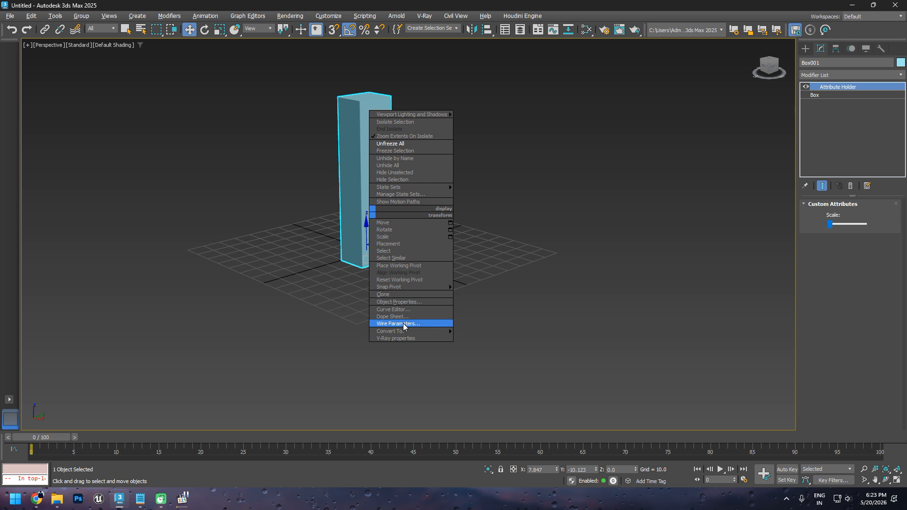
click(399, 259)
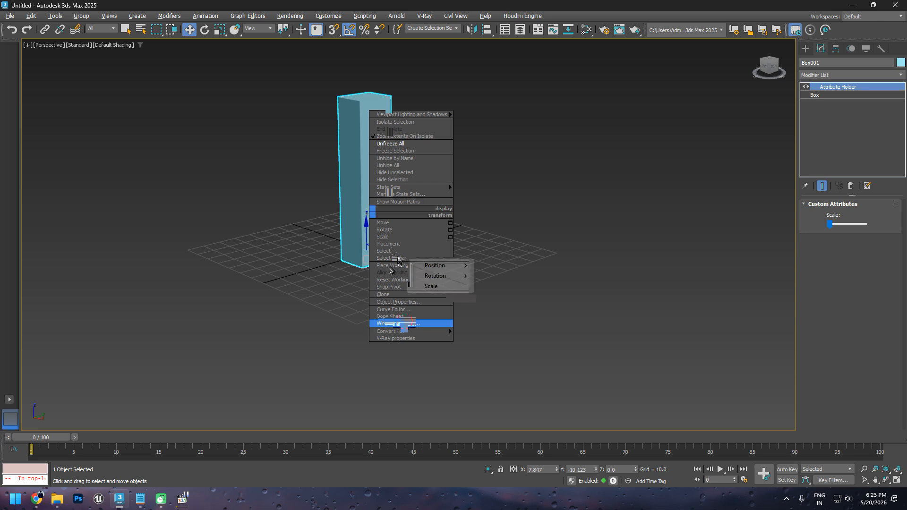
click(435, 278)
click(381, 236)
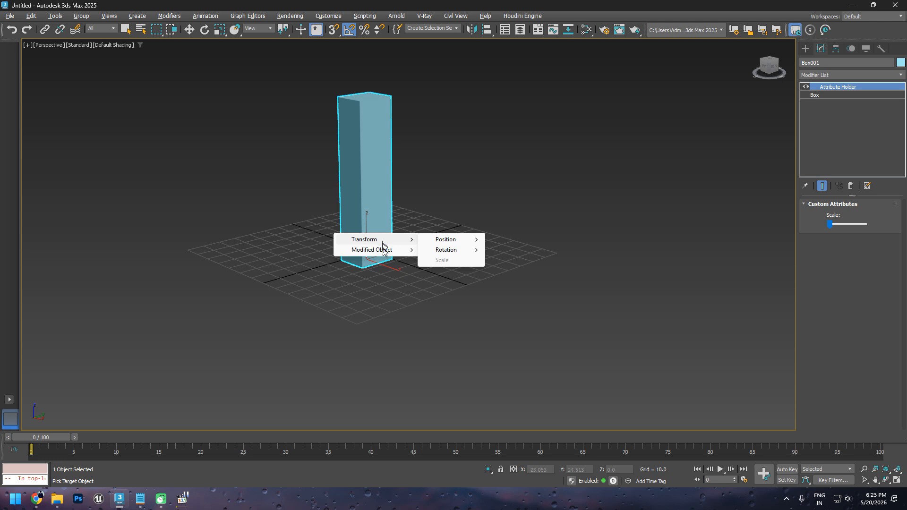
mouse_move(387, 252)
mouse_move(457, 256)
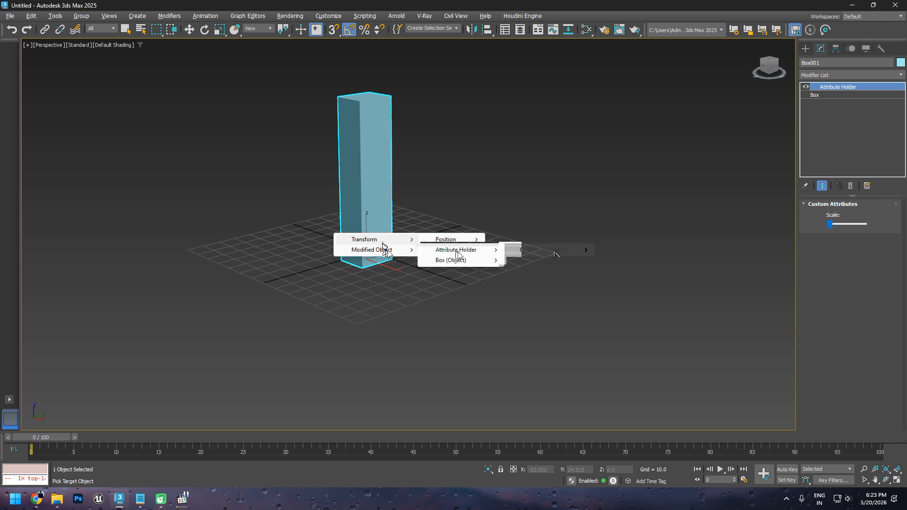
click(625, 254)
Step: Try to connect the box's Scale one-way to its custom scale attribute and dismiss the exception
click(688, 149)
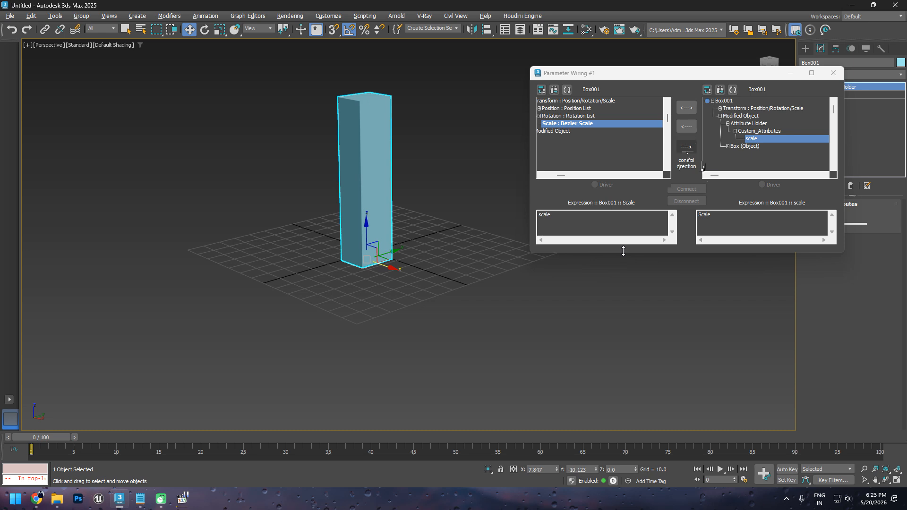
click(687, 189)
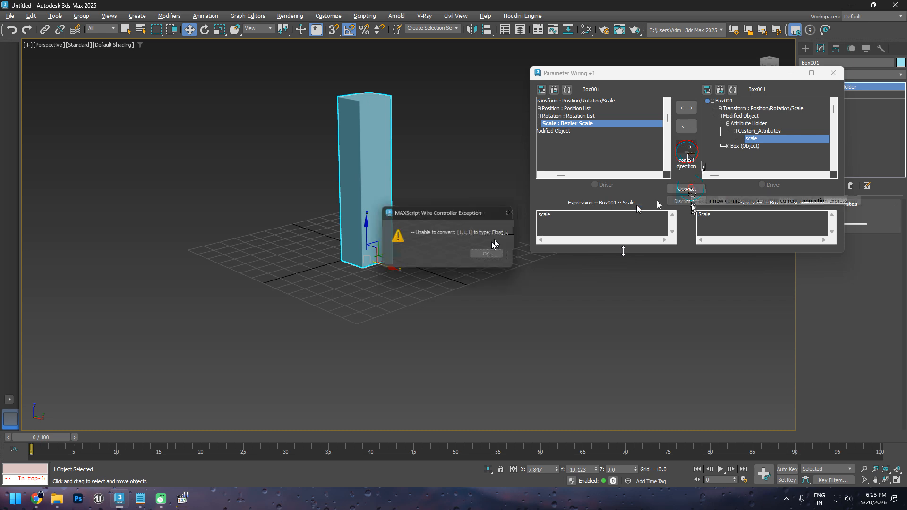
click(487, 254)
Step: Test the box's custom Scale slider and update the one-way wiring from its transform Scale to the scale attribute
drag(699, 74, 589, 81)
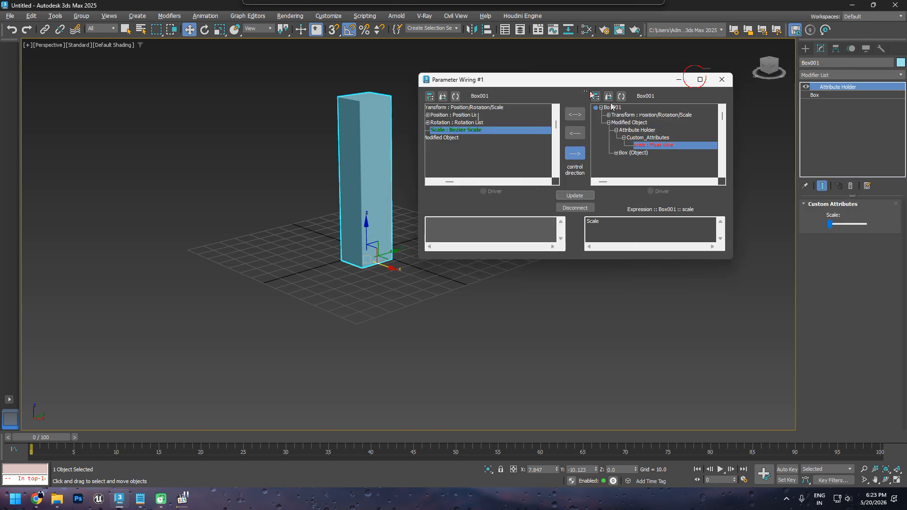
drag(833, 224, 861, 228)
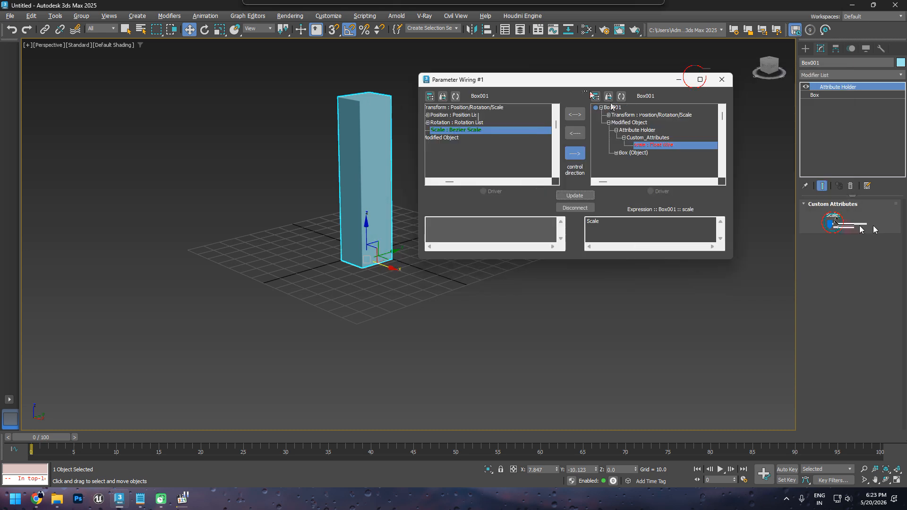
click(576, 156)
click(572, 196)
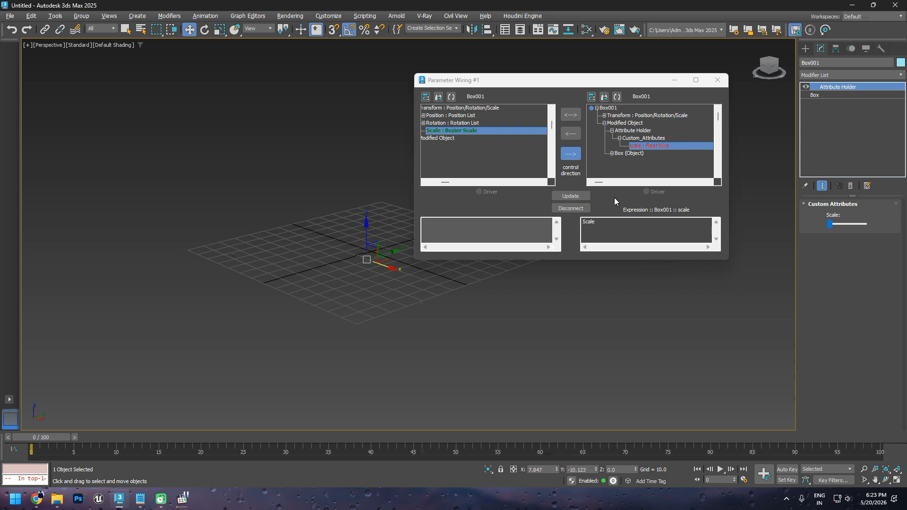
Step: Try to redo the one-way connection to the box's custom scale attribute, close the wiring window and test the custom Scale slider
click(613, 154)
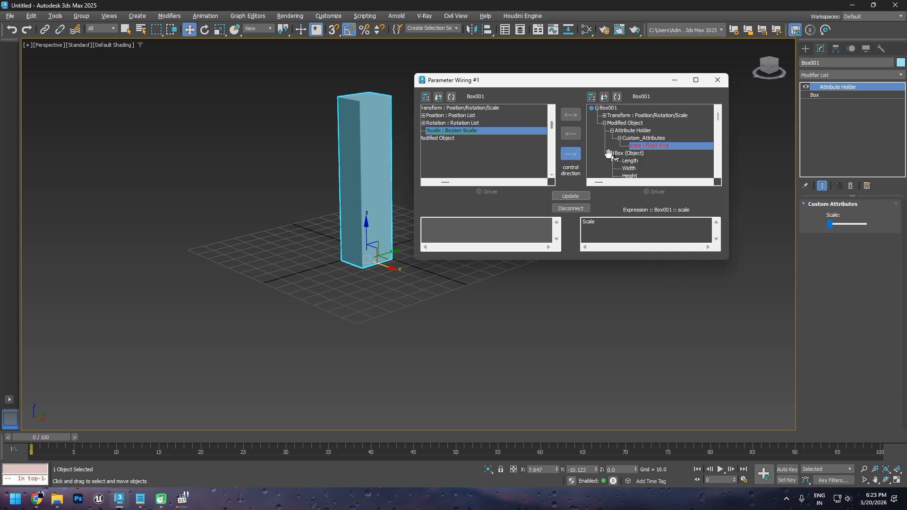
click(453, 139)
click(473, 136)
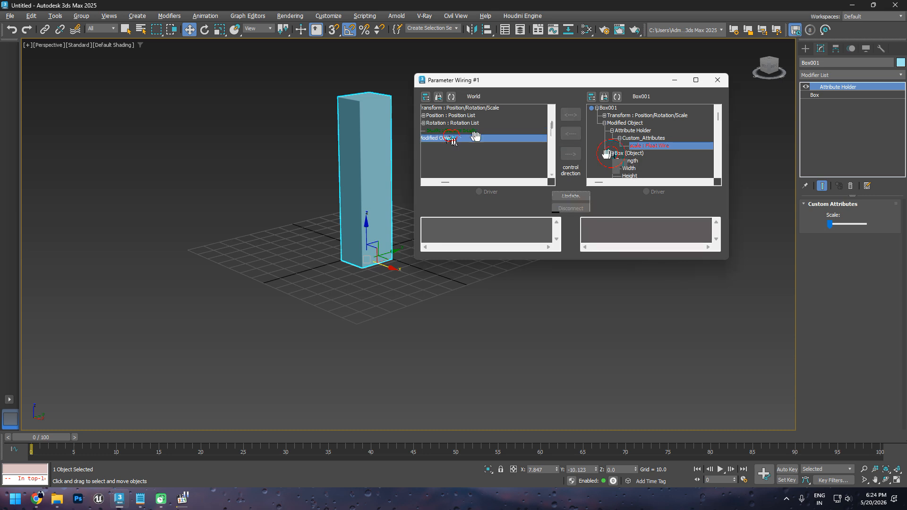
click(423, 115)
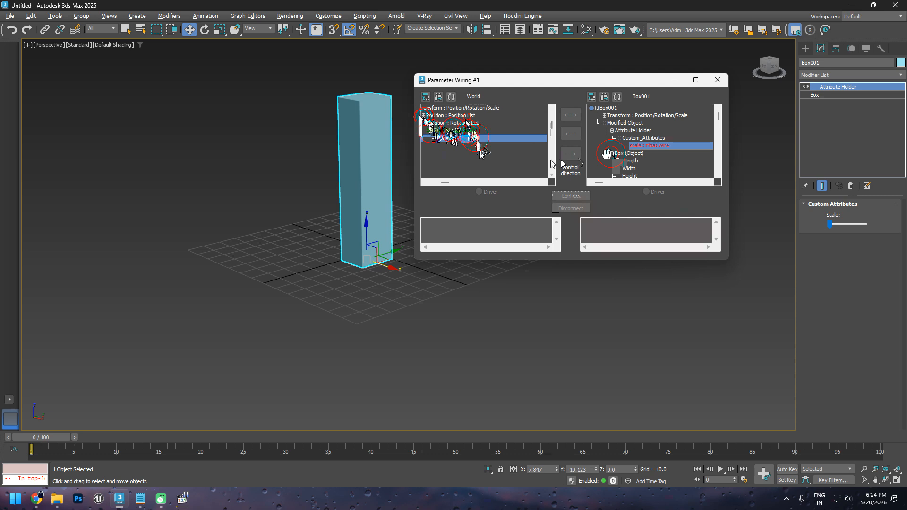
click(571, 154)
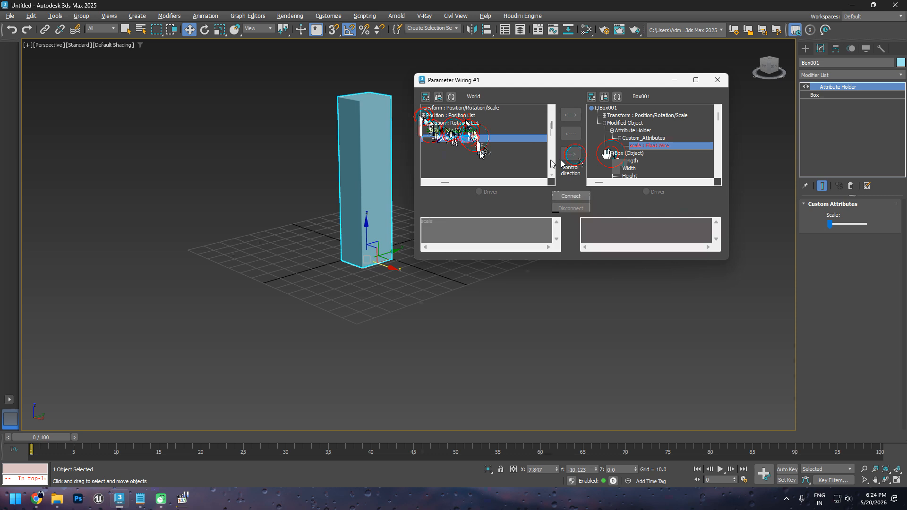
click(574, 196)
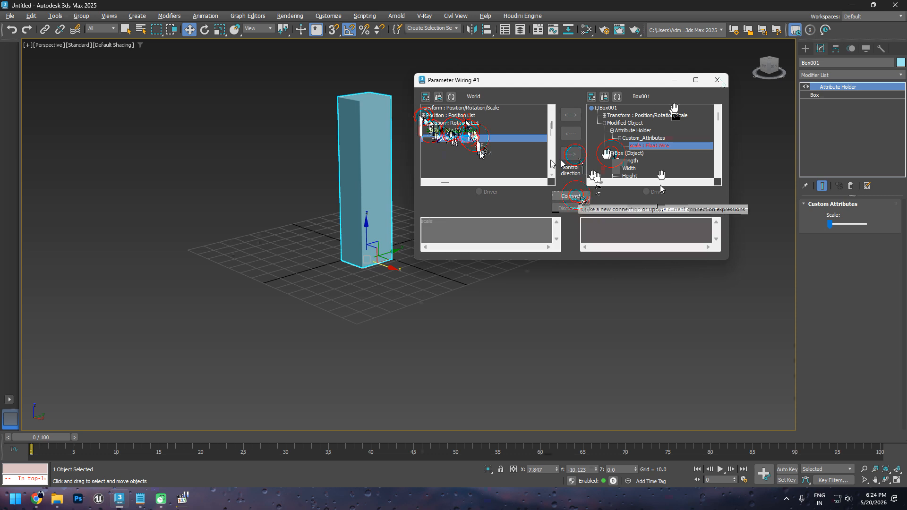
click(717, 80)
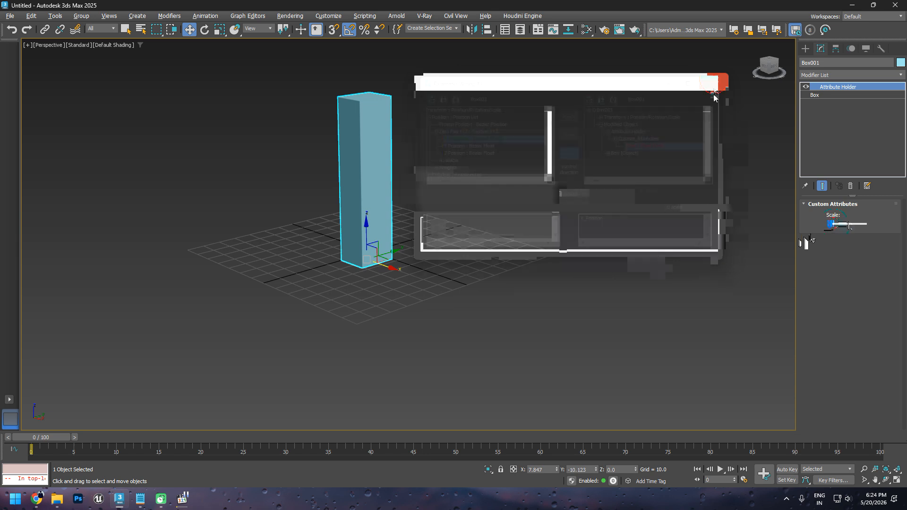
click(831, 223)
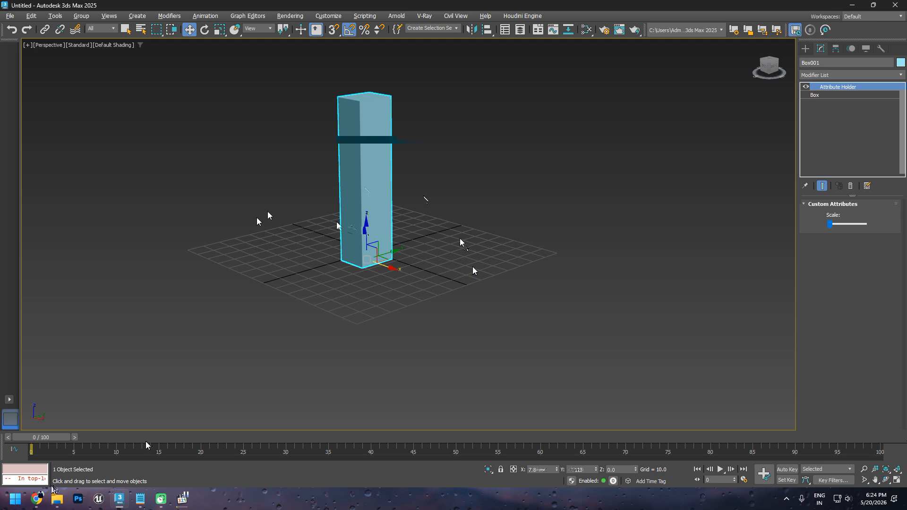
Step: Switch to Notepad and mark the Wire Parameter topic as "Not finished glitch"
click(37, 500)
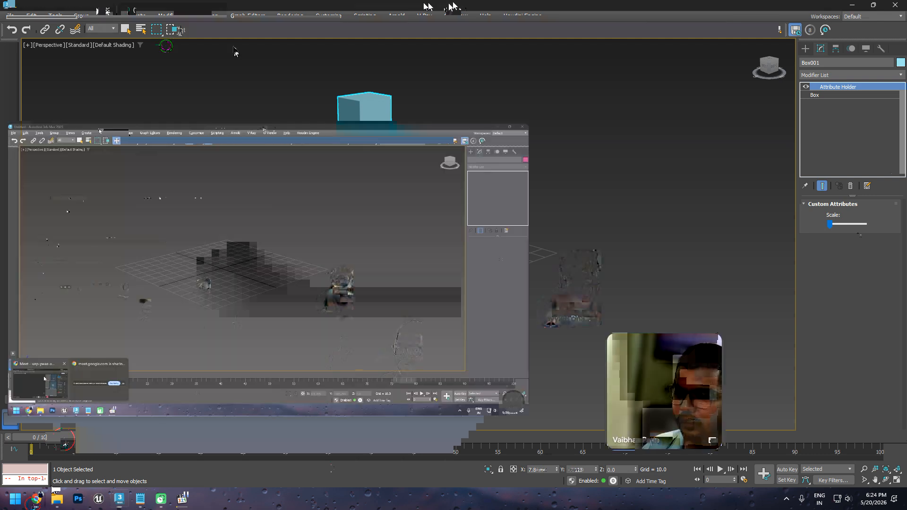
click(142, 498)
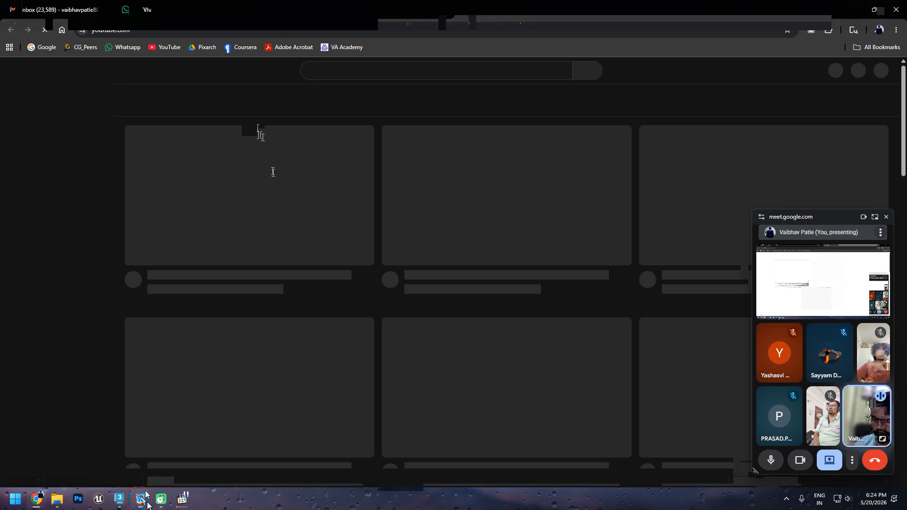
text(ot Finished)
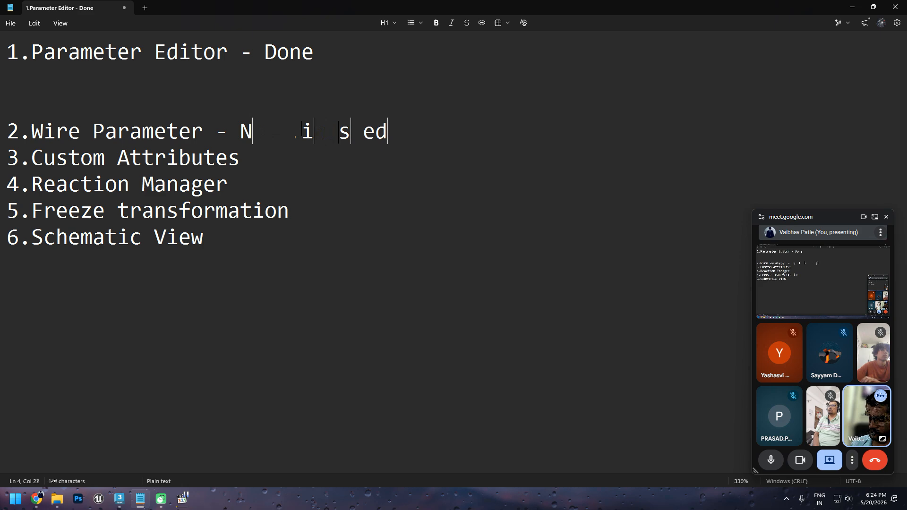
Step: Switch to Chrome and search YouTube and Google Images for "car hitting wall 3d basic" references, closing the floating meeting window
key(alt+Tab)
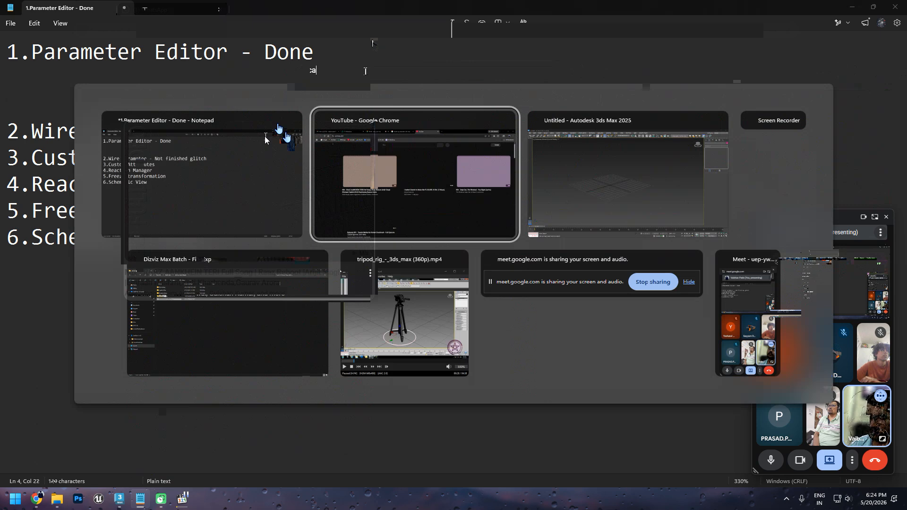
click(365, 71)
text(ca)
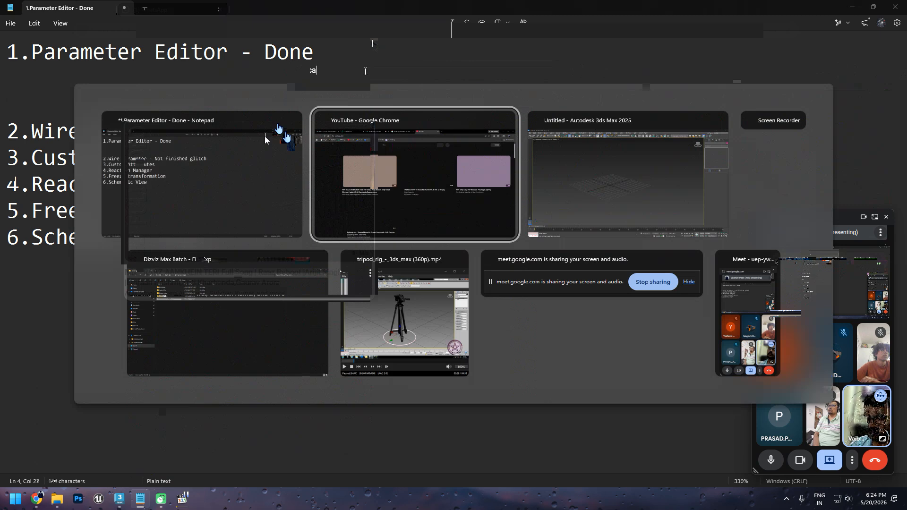
text(r g t)
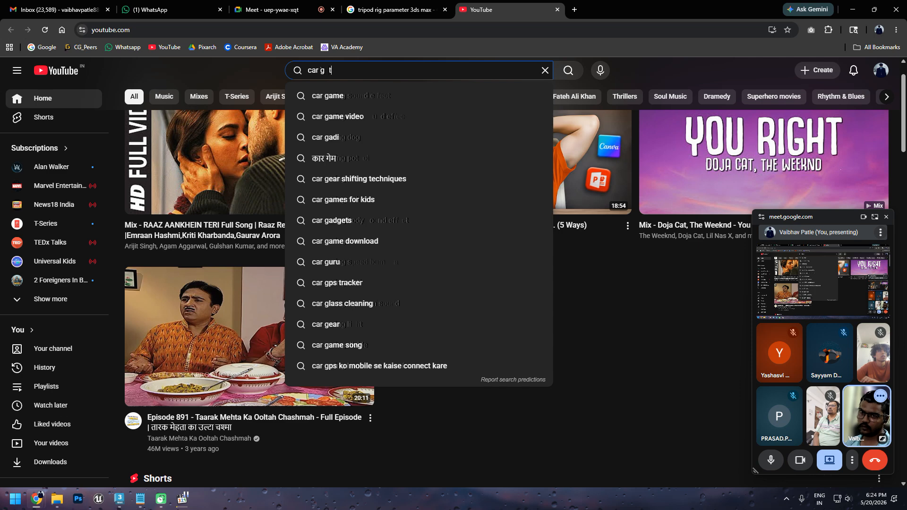
click(374, 68)
text(3ds)
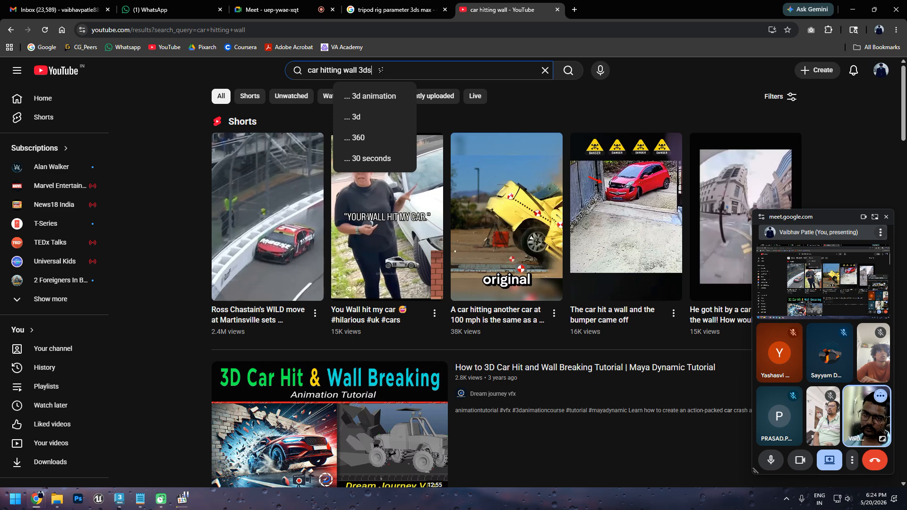
click(398, 66)
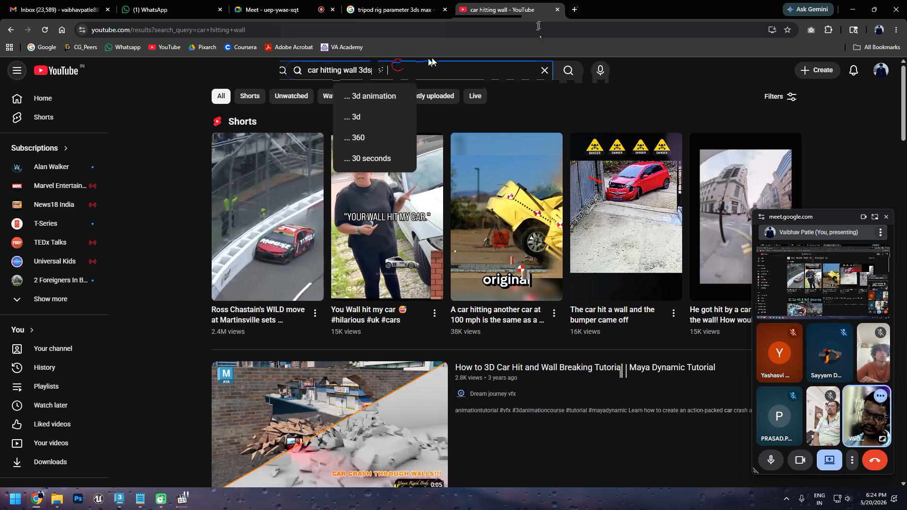
click(174, 108)
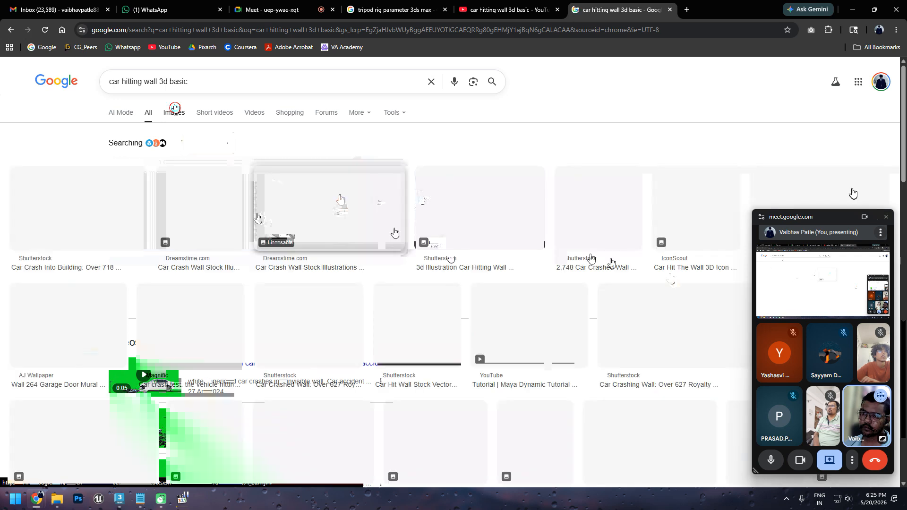
click(887, 217)
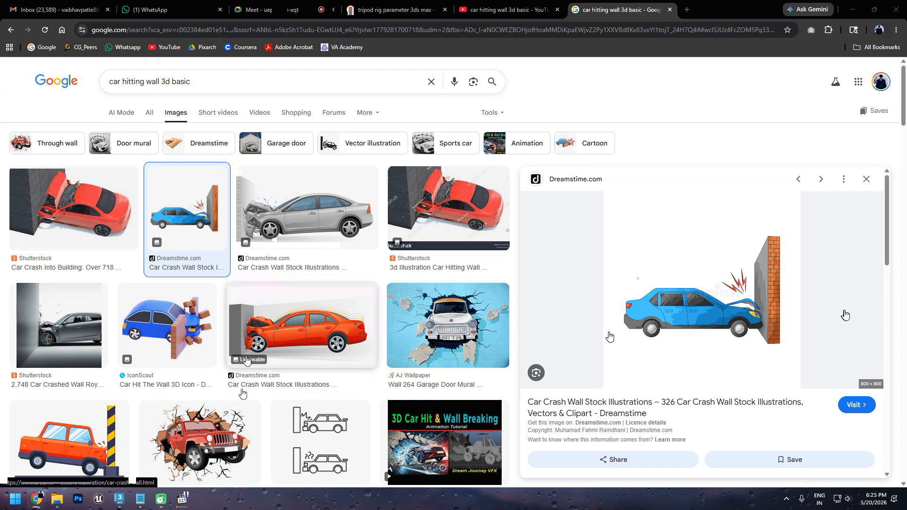
Step: Return to 3ds Max and create a flat ground covering the whole grid in the emptied scene
click(119, 499)
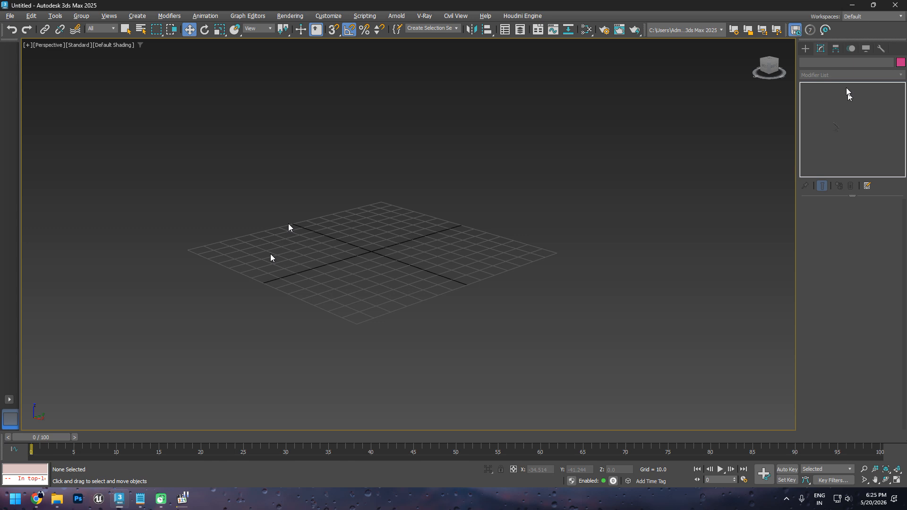
click(871, 156)
drag(184, 249, 523, 244)
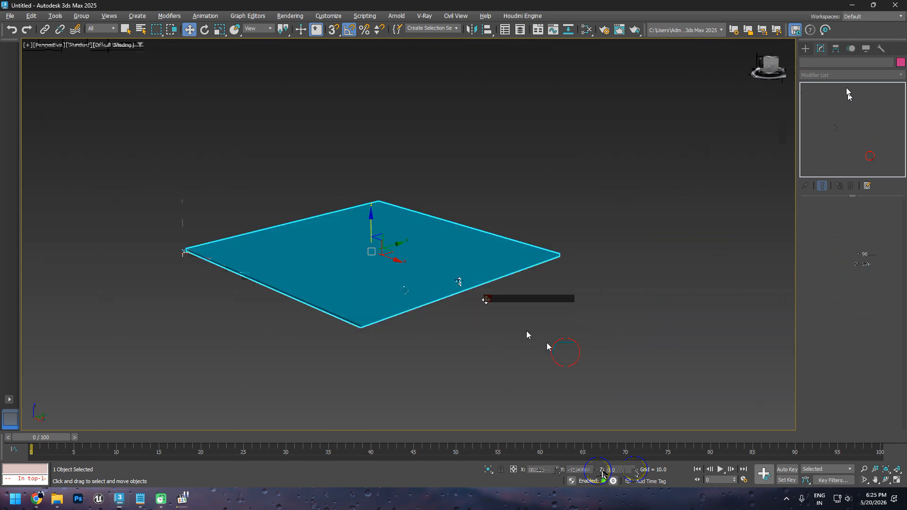
Step: Freeze the ground object and turn off Show Frozen in Gray in its Object Properties
click(492, 373)
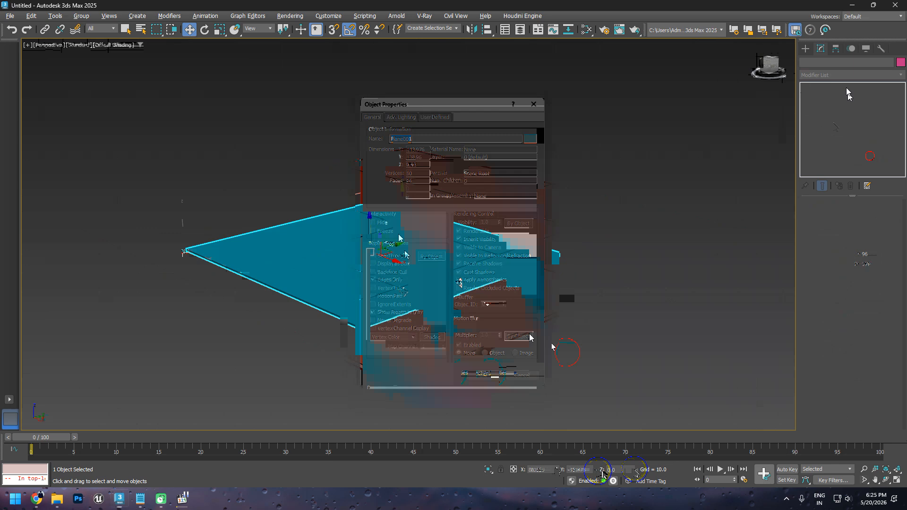
click(387, 279)
click(376, 282)
click(382, 310)
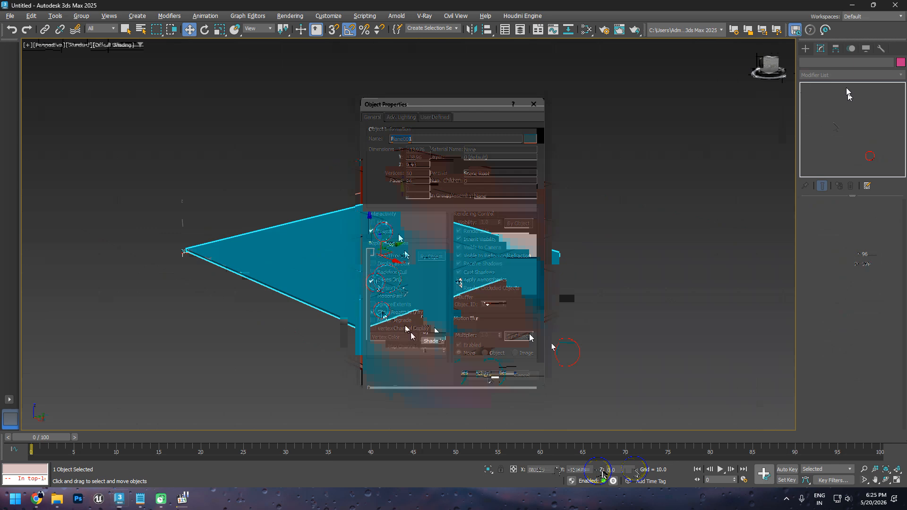
click(494, 380)
Step: Create a thin upright box as a wall standing on the ground and adjust its dimensions
drag(529, 138, 612, 316)
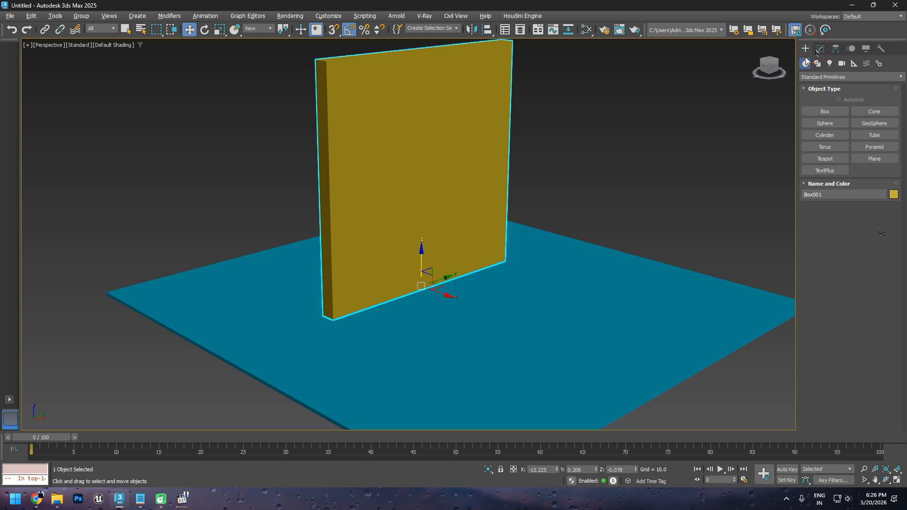
drag(879, 234, 878, 236)
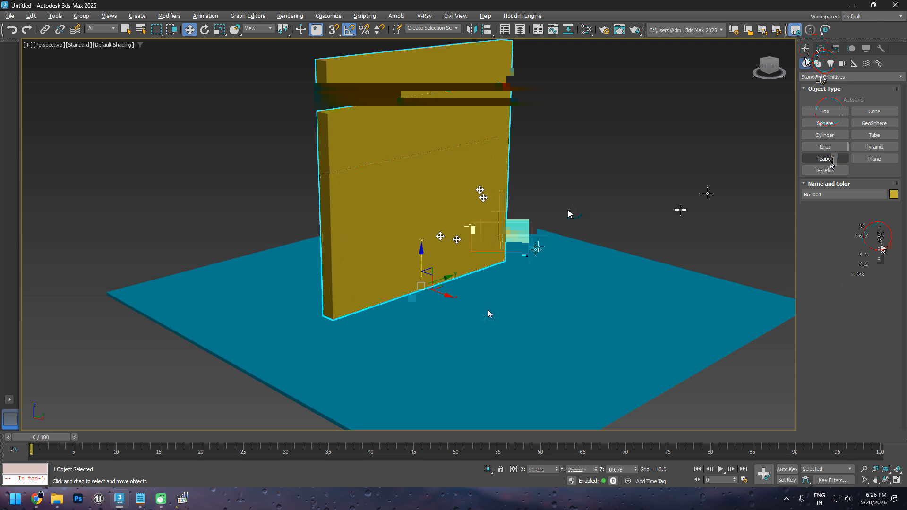
Step: Shape a second box in front of the wall into a simple low-poly car as an Editable Poly
alt+middle_drag(538, 247, 483, 232)
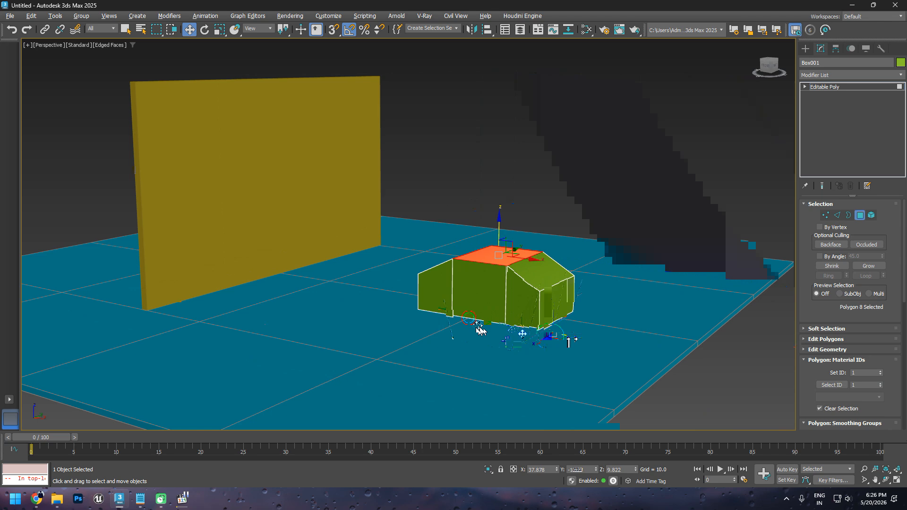
key(2)
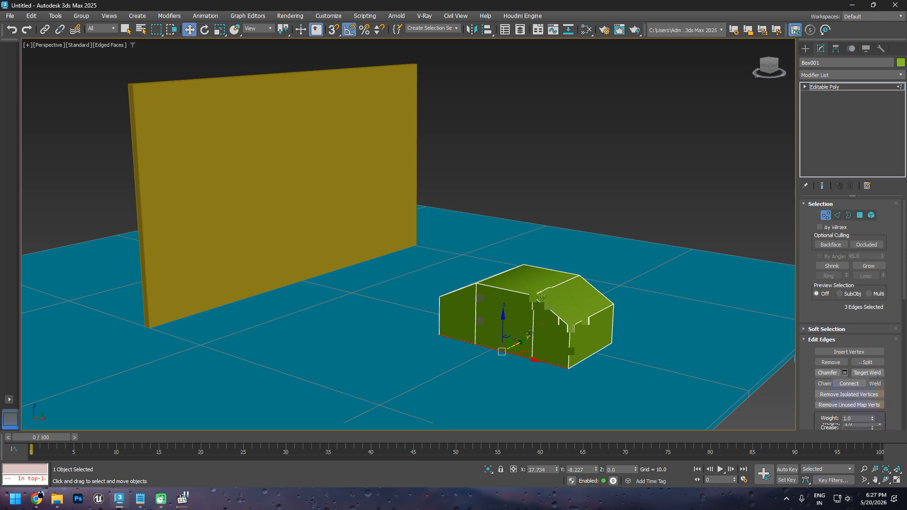
drag(515, 331, 494, 324)
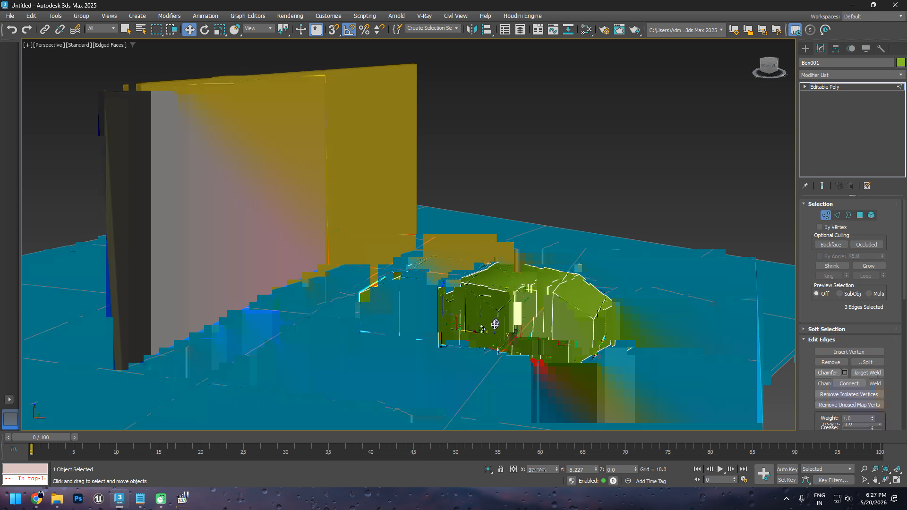
Step: Try moving the car toward the wall and lowering the wall to demonstrate the intended reaction
alt+middle_drag(243, 210, 248, 211)
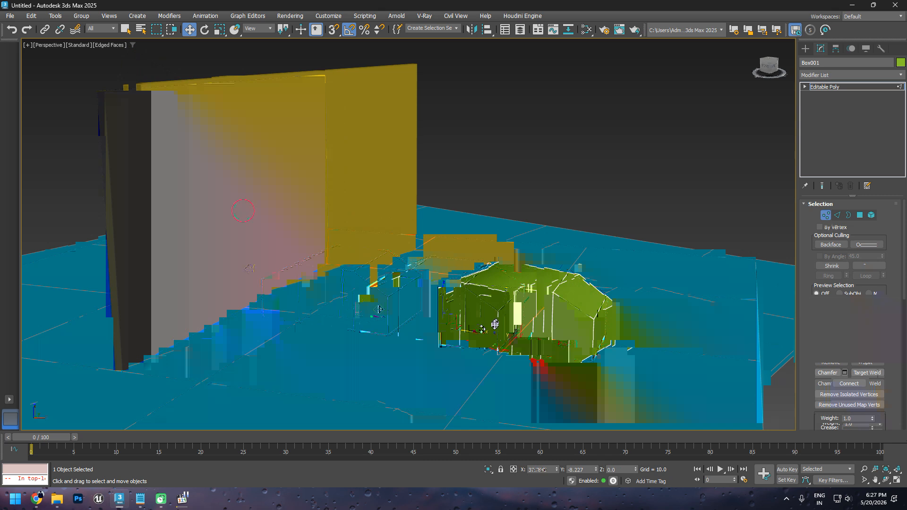
alt+middle_drag(249, 269, 237, 401)
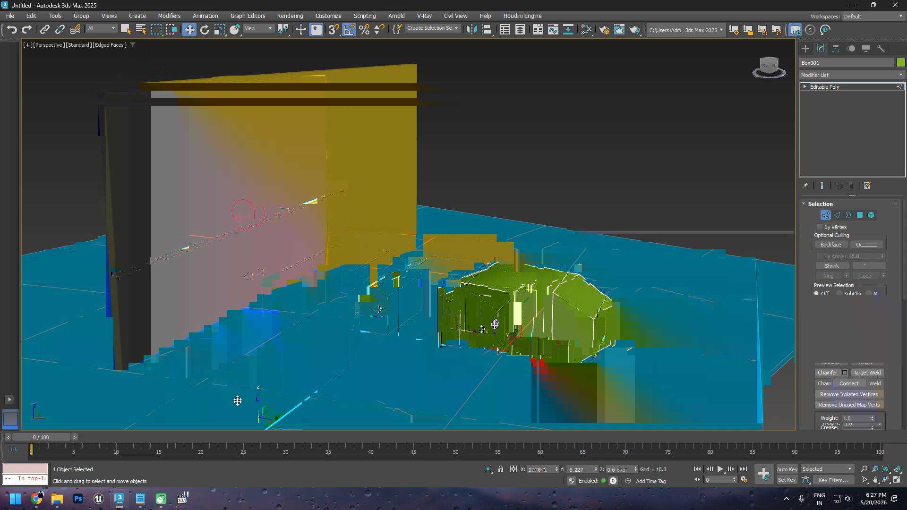
drag(359, 308, 324, 308)
alt+middle_drag(372, 316, 365, 316)
drag(364, 315, 195, 271)
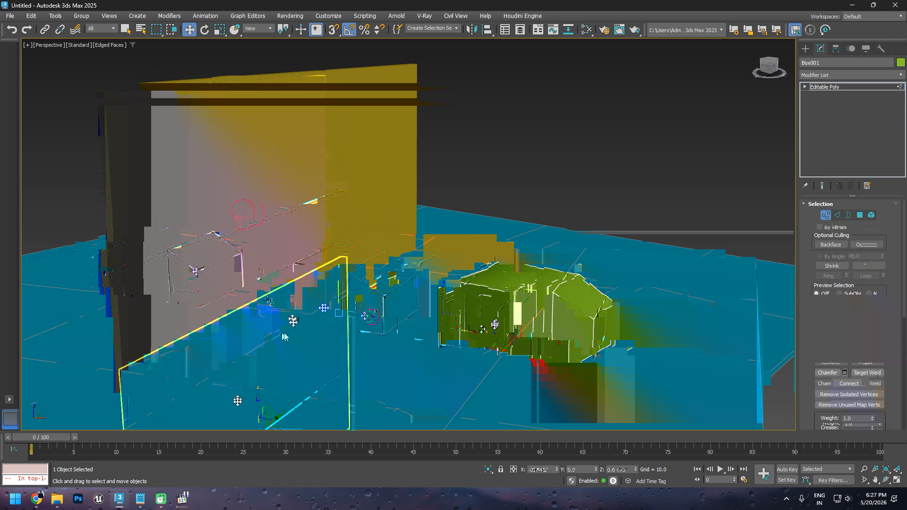
drag(284, 329, 278, 268)
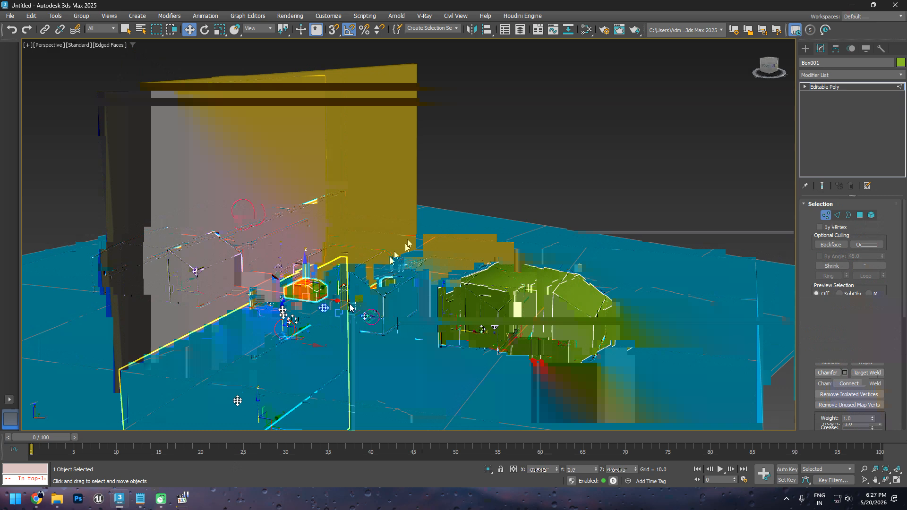
Step: Open the Reaction Manager for the car and wall setup
right_click(356, 300)
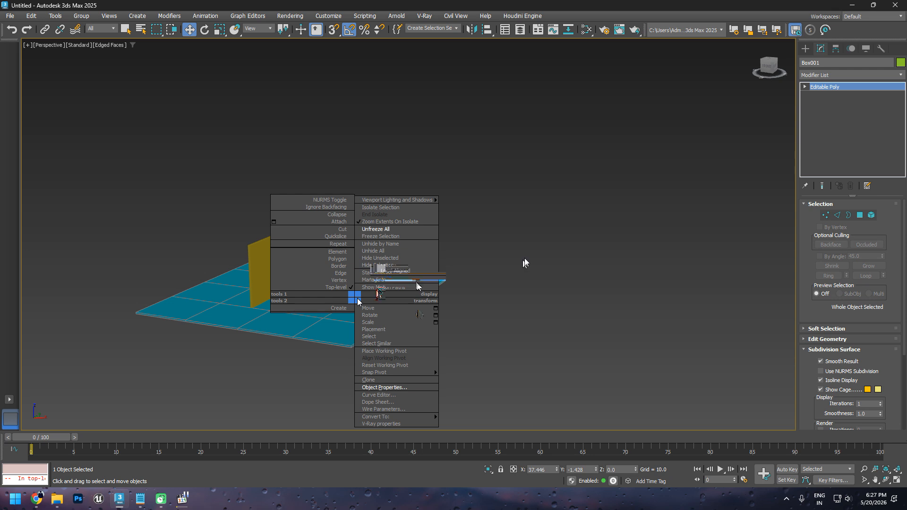
click(213, 15)
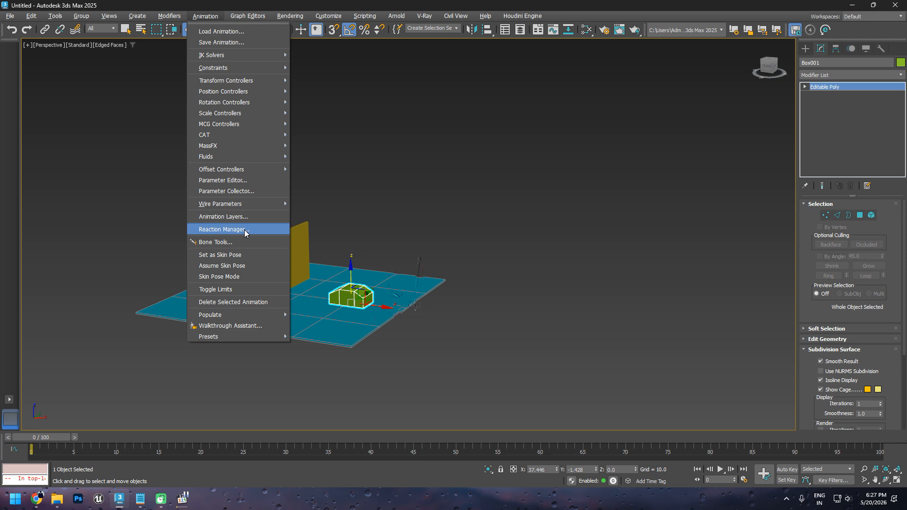
click(245, 230)
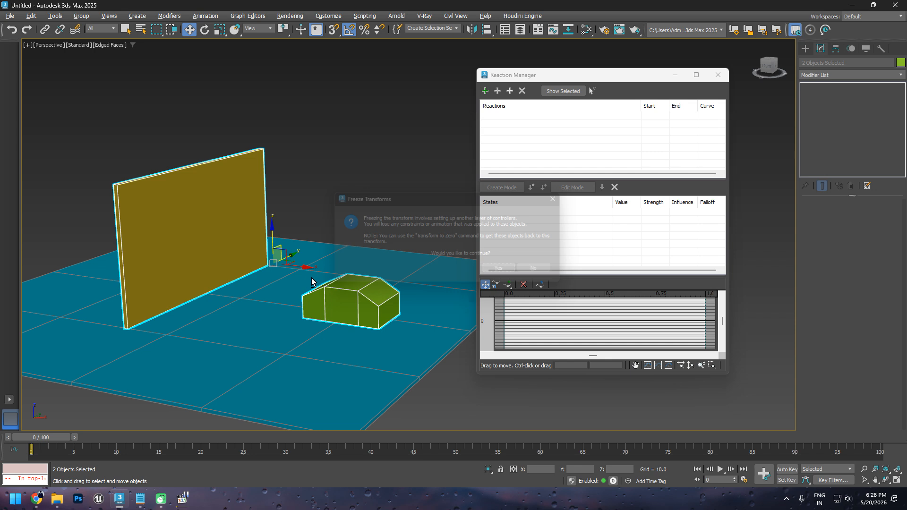
Step: Freeze the transforms of the wall and the car, and select only the car
alt+right_click(308, 267)
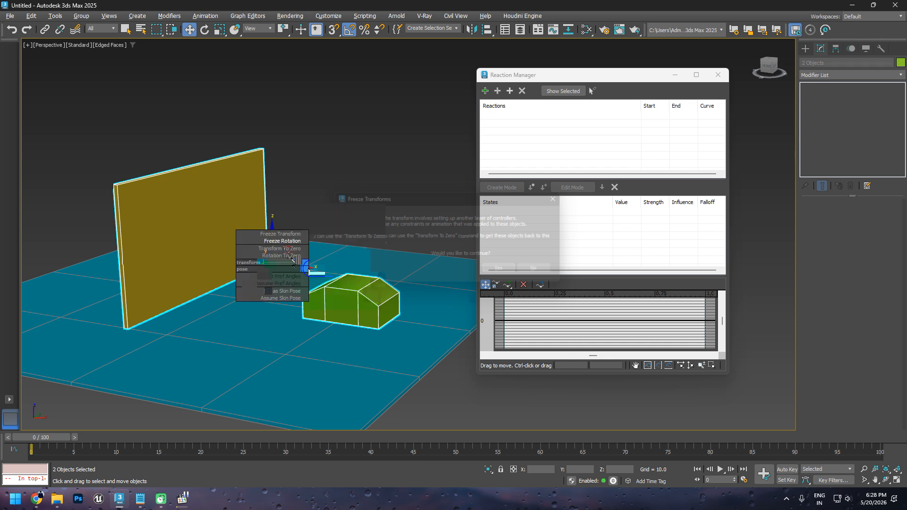
drag(379, 328, 361, 330)
click(361, 326)
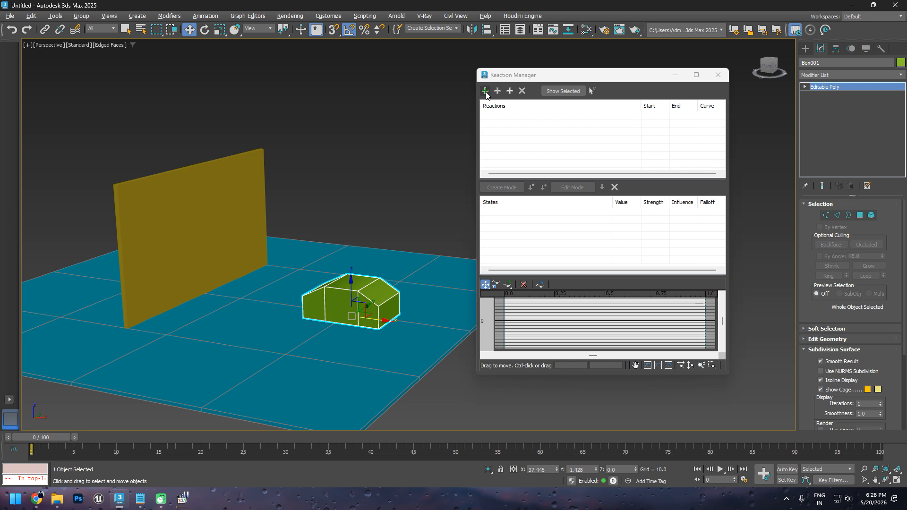
Step: Add the car's Zero Pos XYZ X Position as the reaction master
click(486, 91)
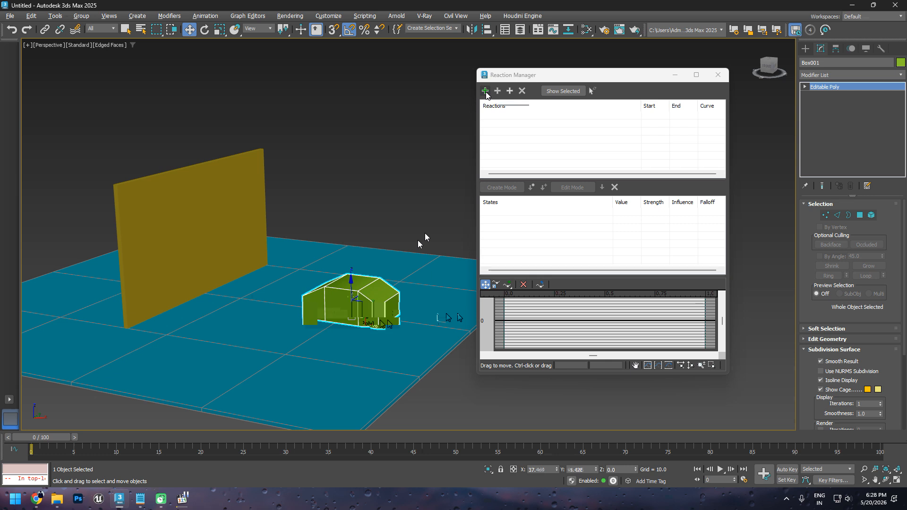
click(486, 91)
click(305, 299)
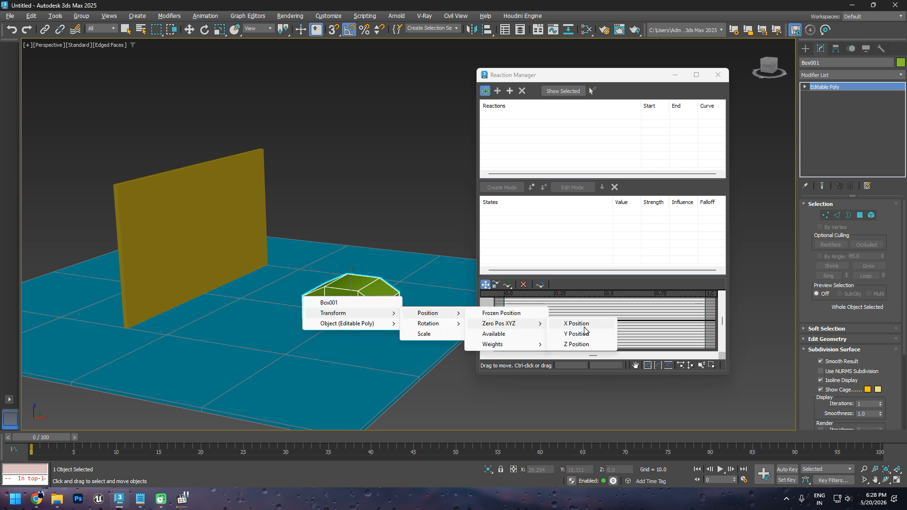
click(584, 324)
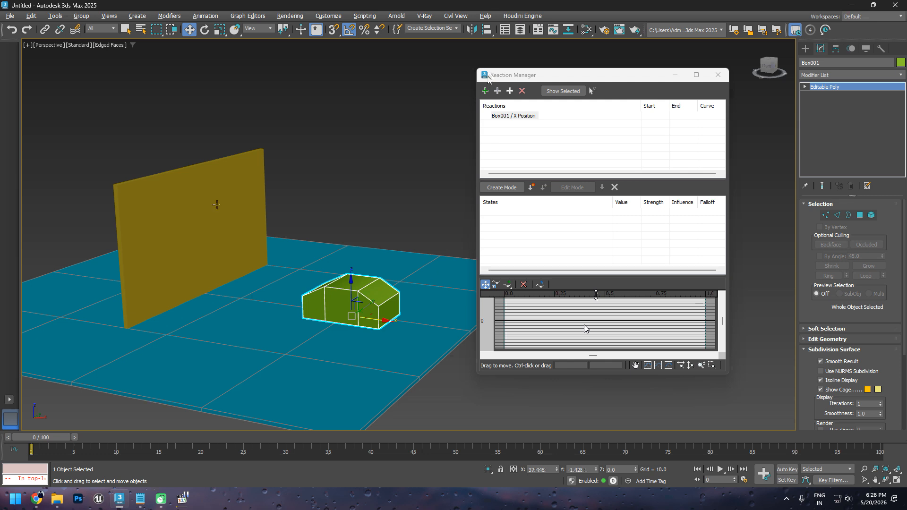
Step: Add the wall's Zero Pos XYZ Z Position as the slave of the car's X Position
click(226, 219)
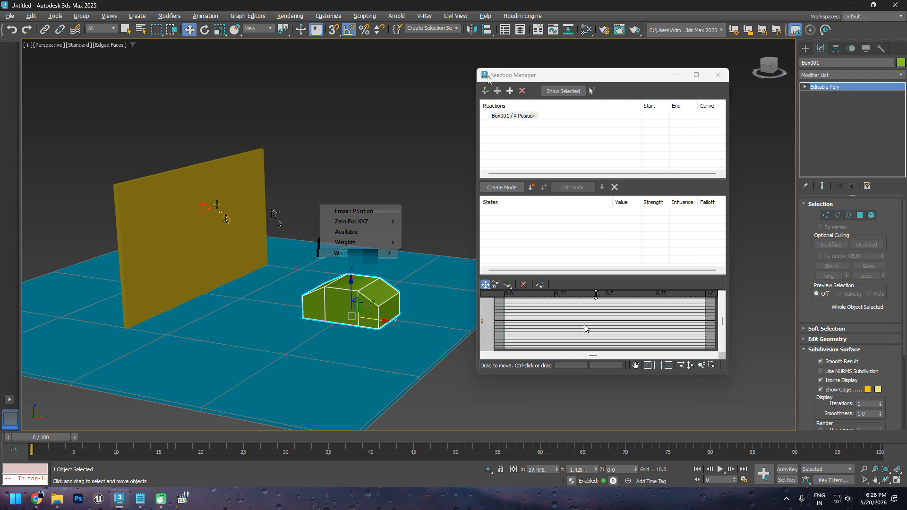
drag(204, 273, 206, 330)
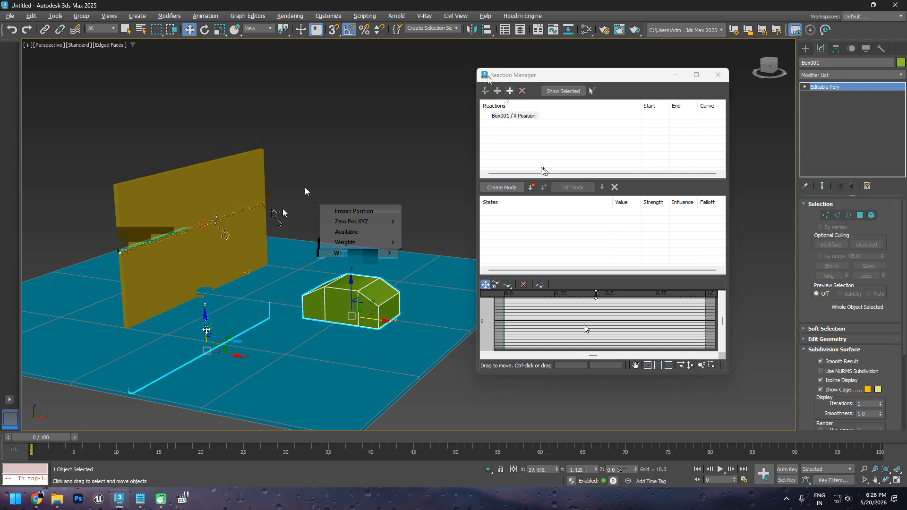
click(497, 91)
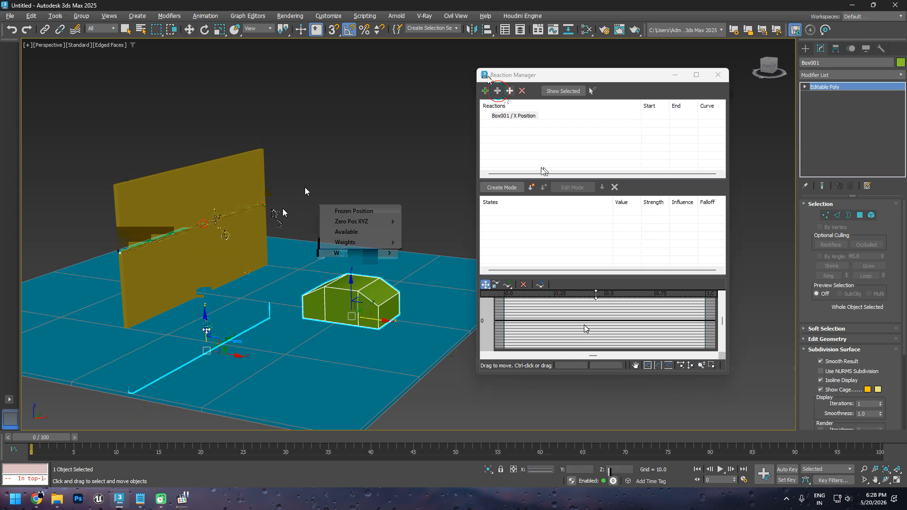
click(163, 201)
click(278, 208)
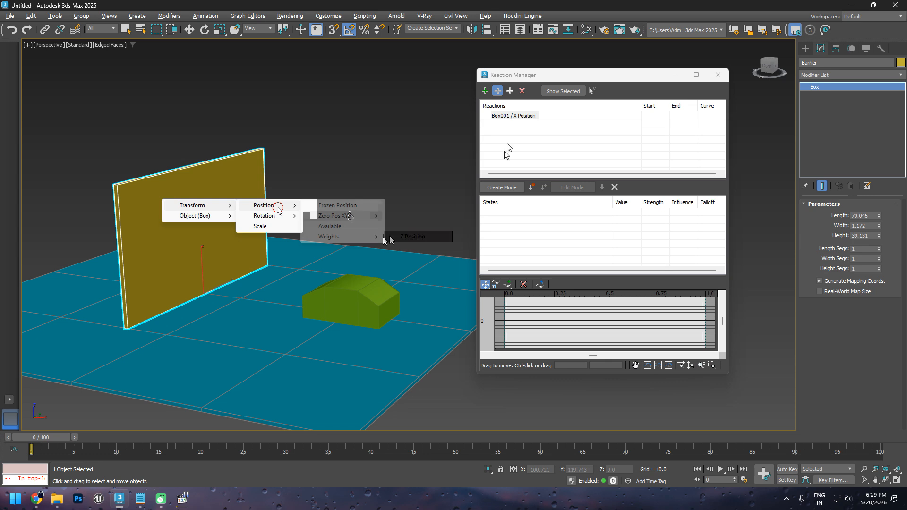
click(390, 237)
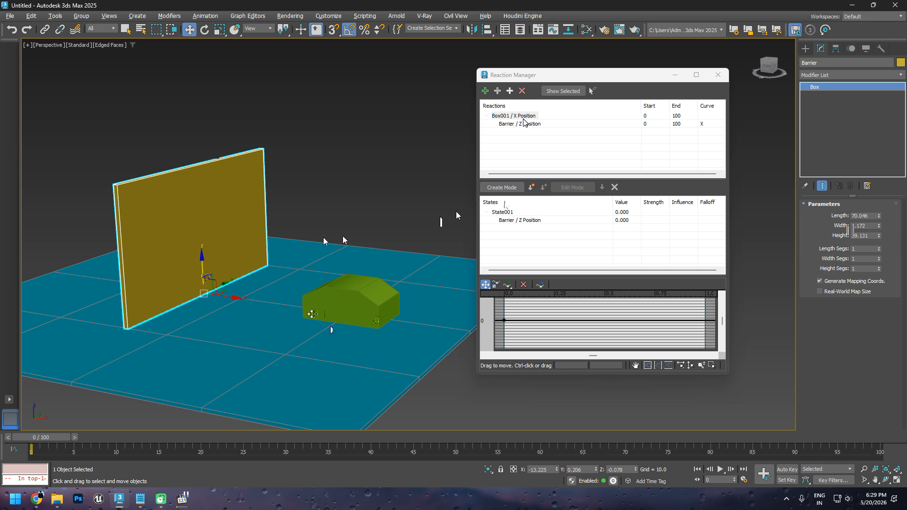
Step: Record states in Create Mode with the wall lowered to -39.406 while the car is at -31.591 and at -58.298
drag(313, 314, 309, 314)
drag(203, 262, 207, 335)
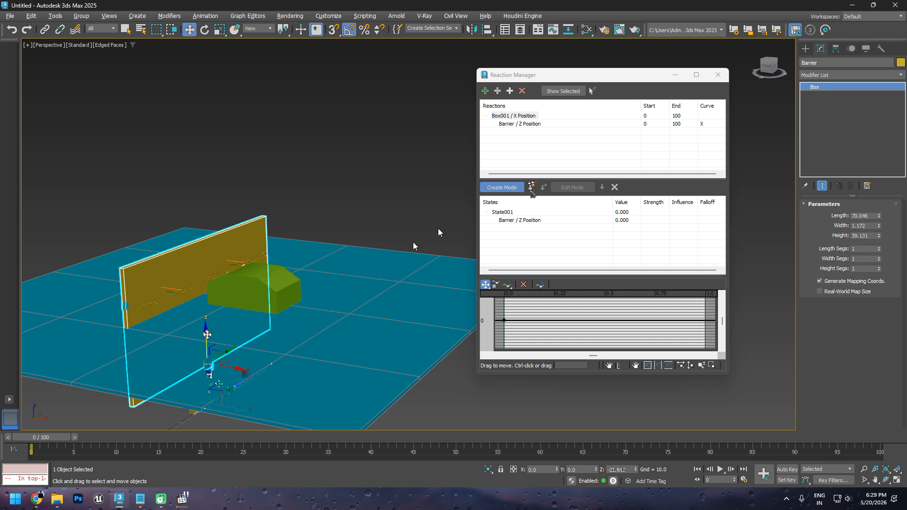
click(256, 298)
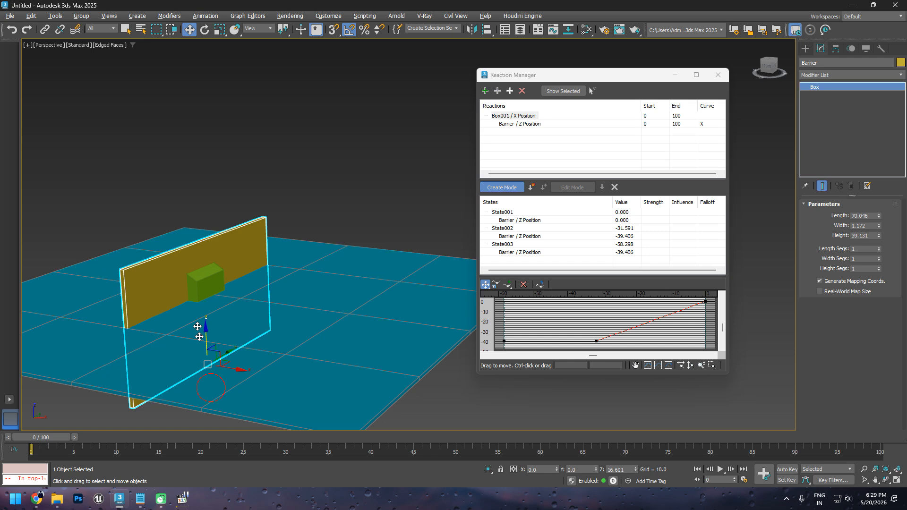
Step: Replace the third state with the car at -67.266 beyond the wall, and record another state there with the wall raised to -0.564
drag(199, 336, 194, 273)
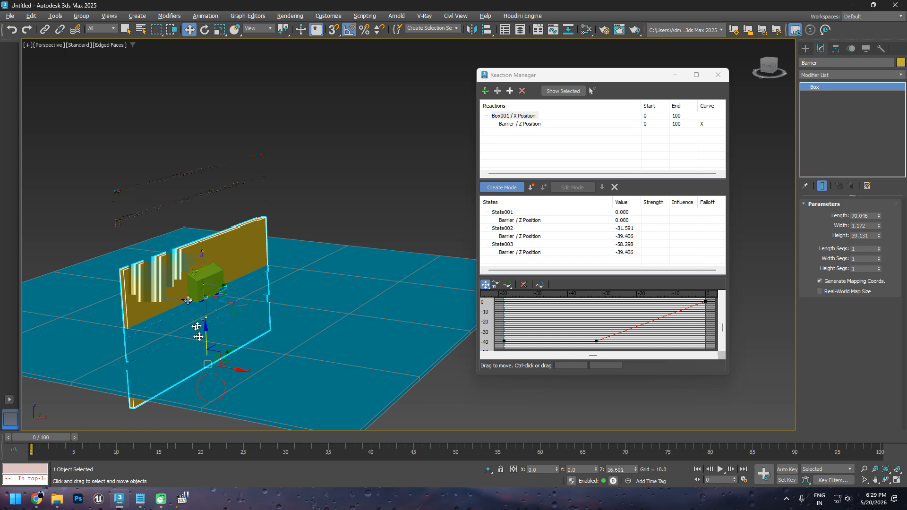
key(ctrl+z)
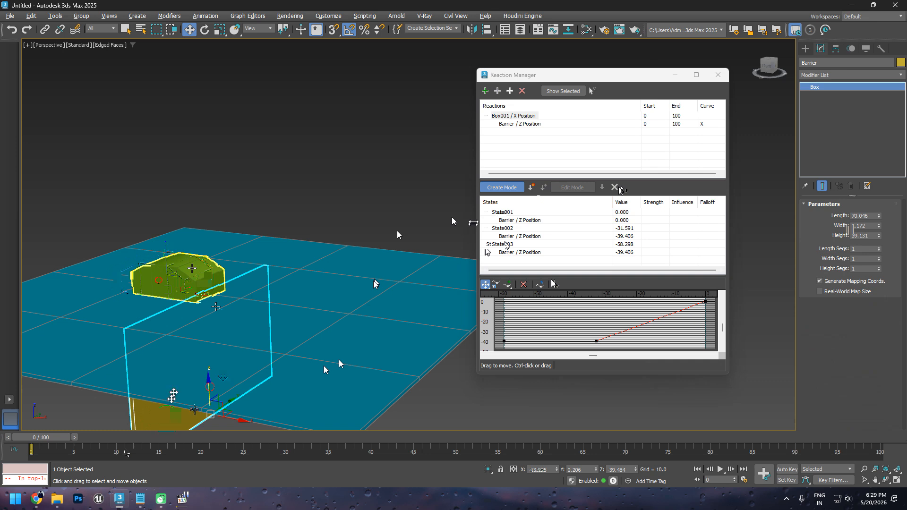
drag(210, 387, 206, 285)
drag(207, 285, 199, 268)
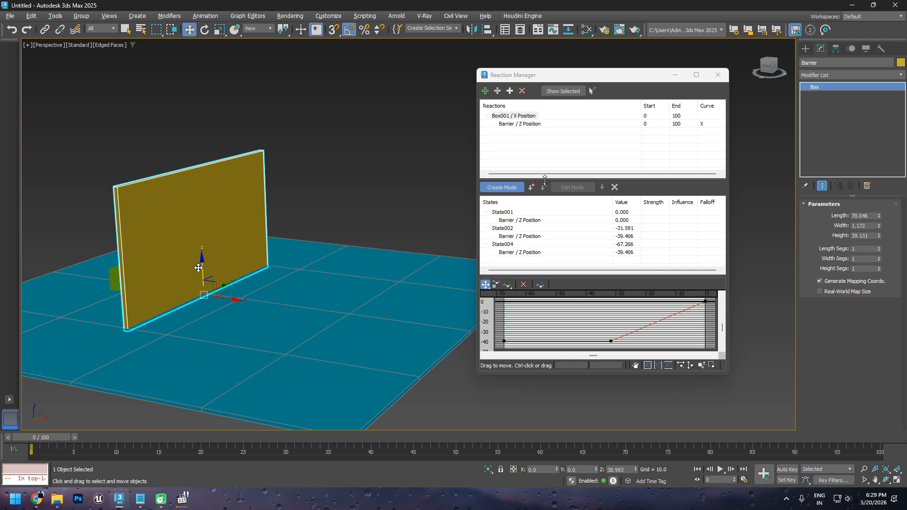
click(531, 188)
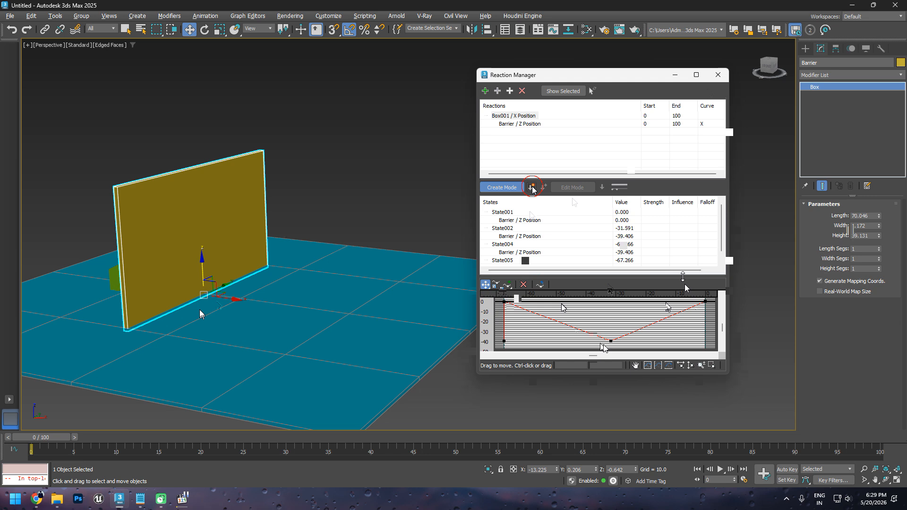
Step: Test the reaction by moving the car back through the wall to its starting side
drag(199, 313, 266, 332)
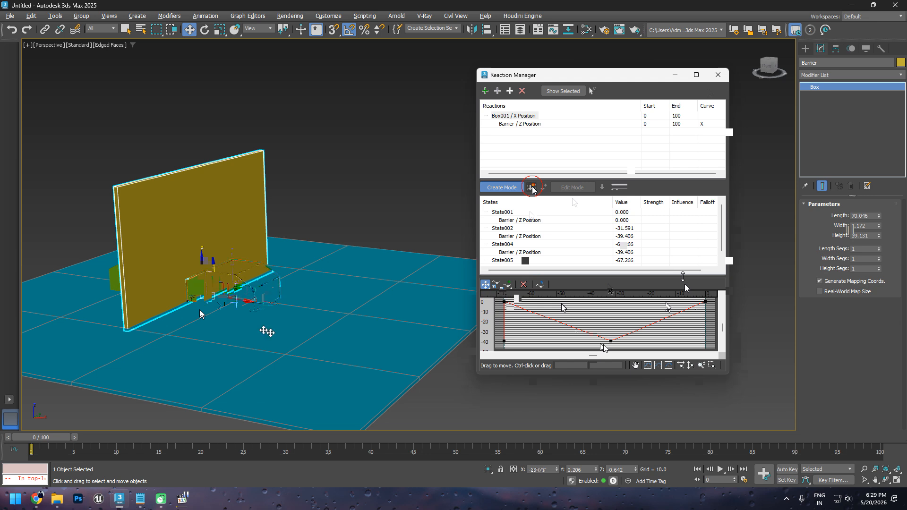
drag(411, 329, 401, 321)
right_click(401, 322)
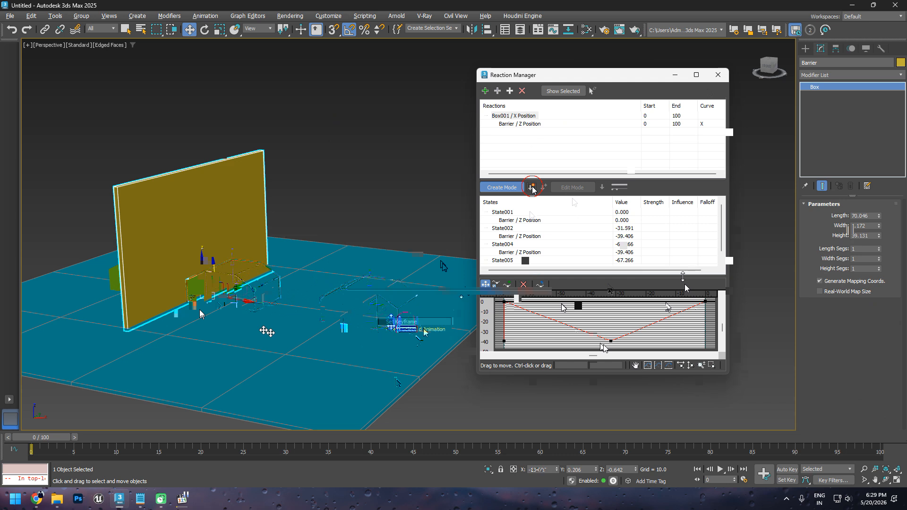
Step: Smooth the reaction curve at its lowest point and test it by moving the car toward the wall and back
drag(609, 76, 617, 76)
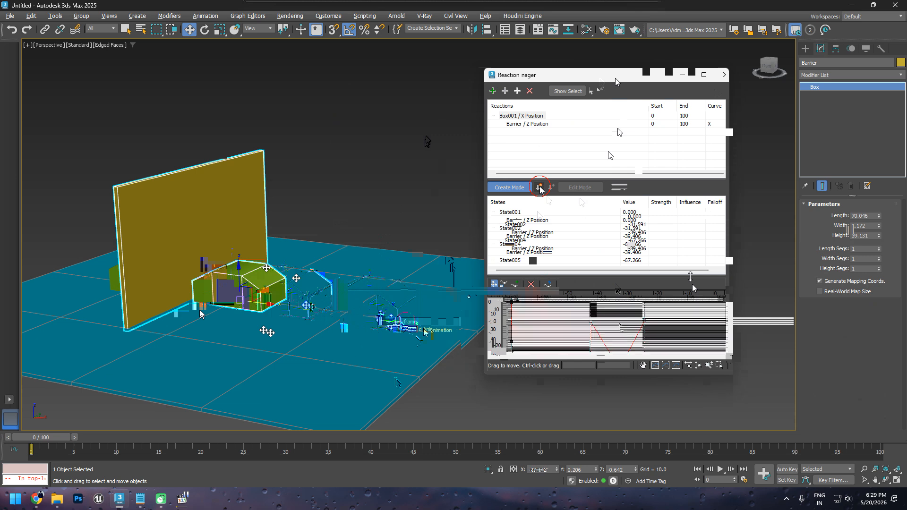
click(625, 335)
right_click(635, 348)
click(655, 371)
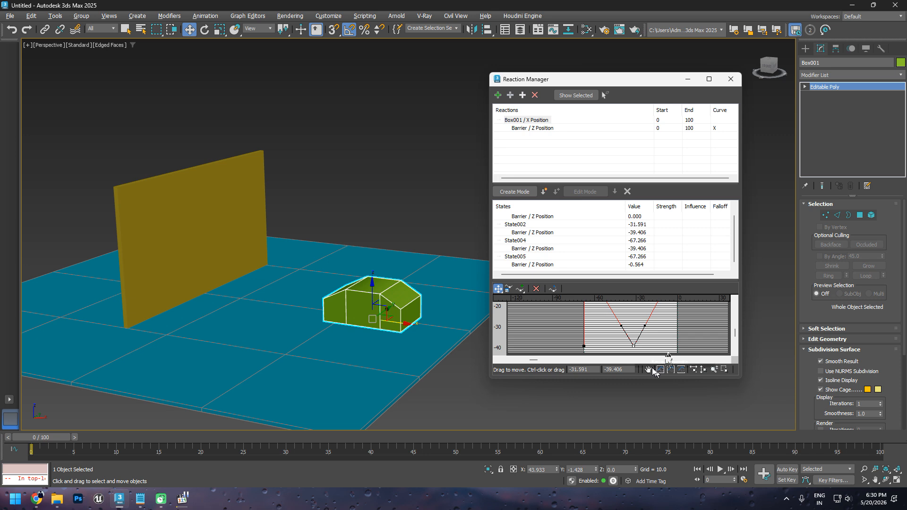
drag(394, 322, 310, 289)
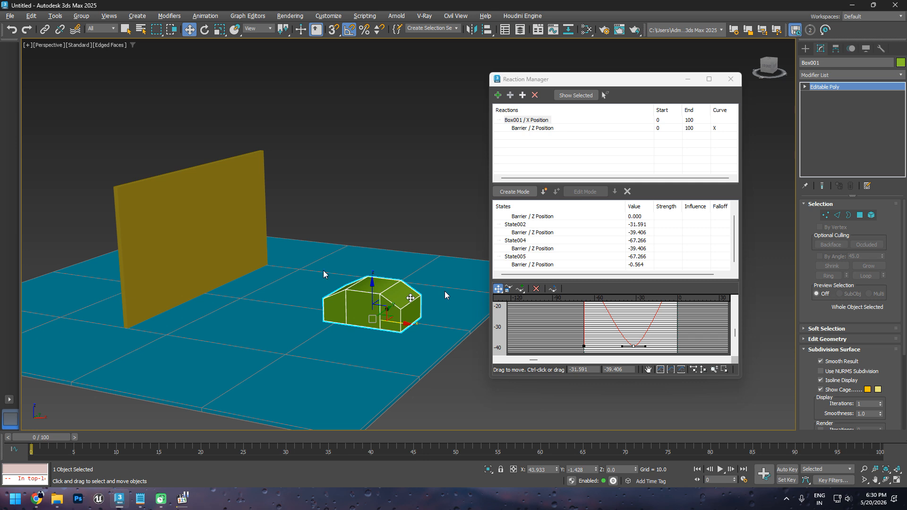
drag(399, 325, 400, 325)
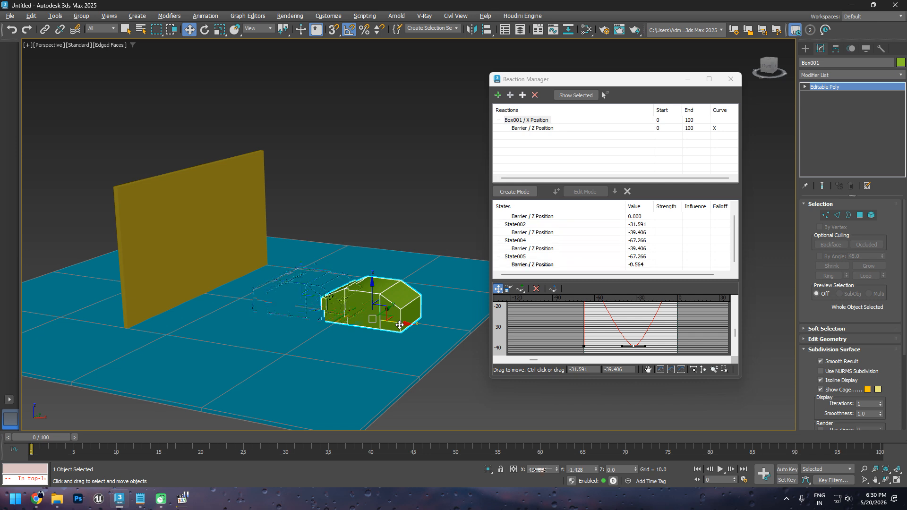
Step: Delete the car's X Position reaction together with its wall slave
click(525, 121)
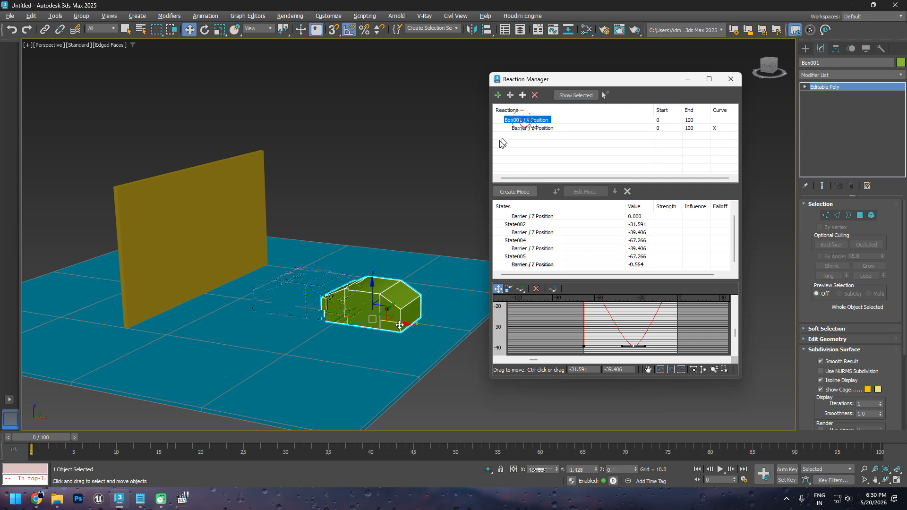
click(535, 95)
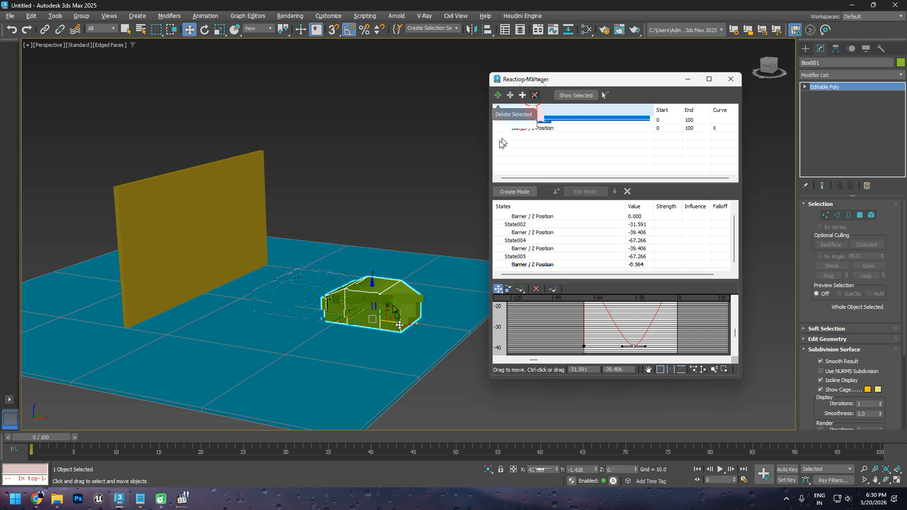
Step: Add the car's Frozen Position as the reaction master and the wall's position as its slave
click(395, 312)
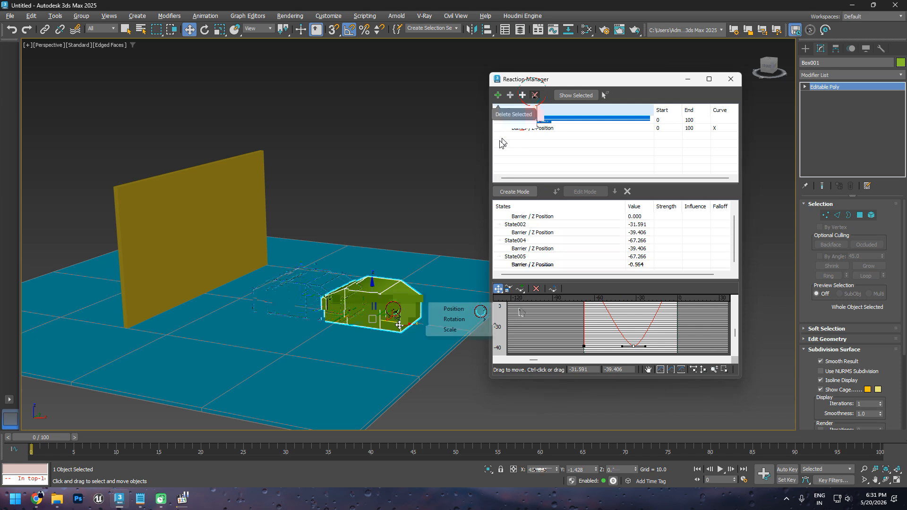
mouse_move(535, 340)
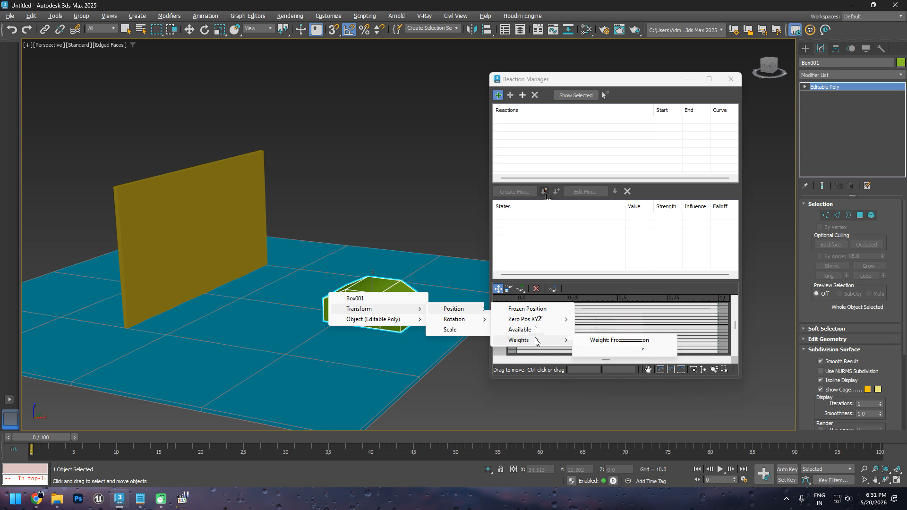
click(528, 308)
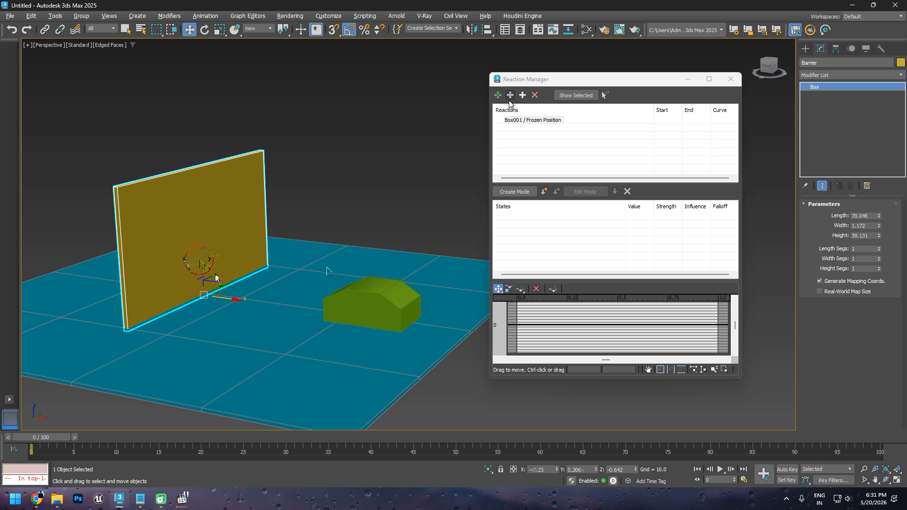
click(326, 263)
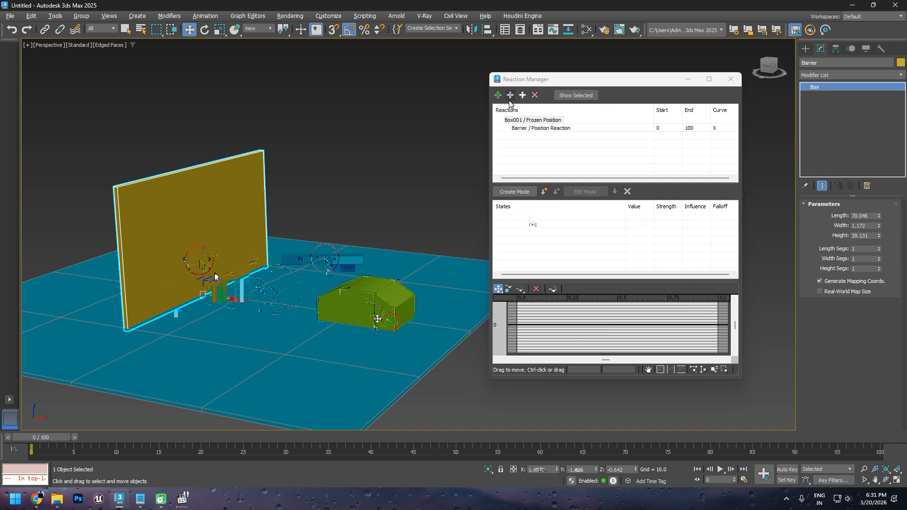
Step: Record Frozen Position states in Create Mode with the car near the wall and the wall lowered, testing the car's movement between them
click(515, 191)
click(544, 191)
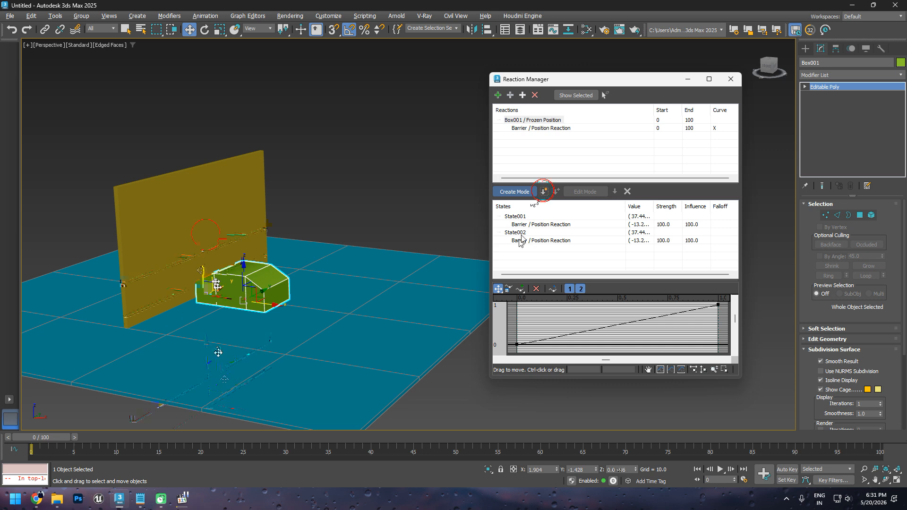
click(523, 194)
drag(274, 304, 388, 334)
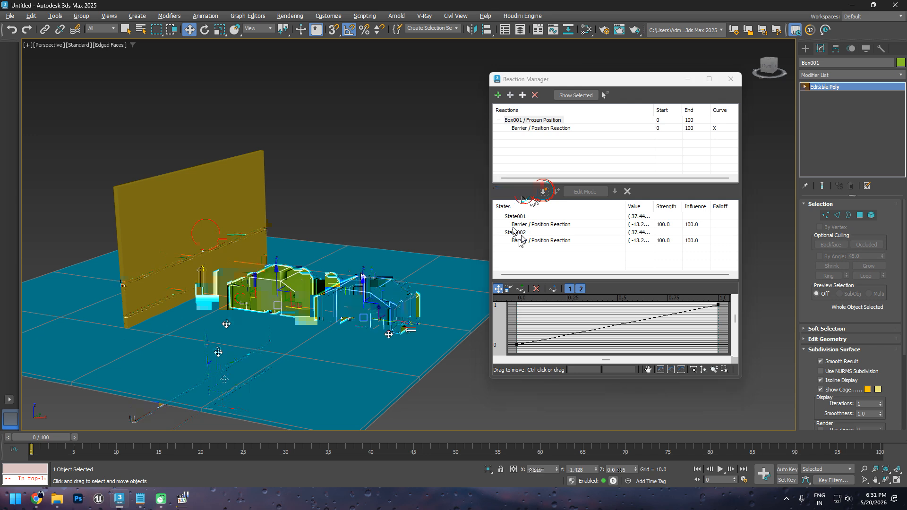
click(543, 191)
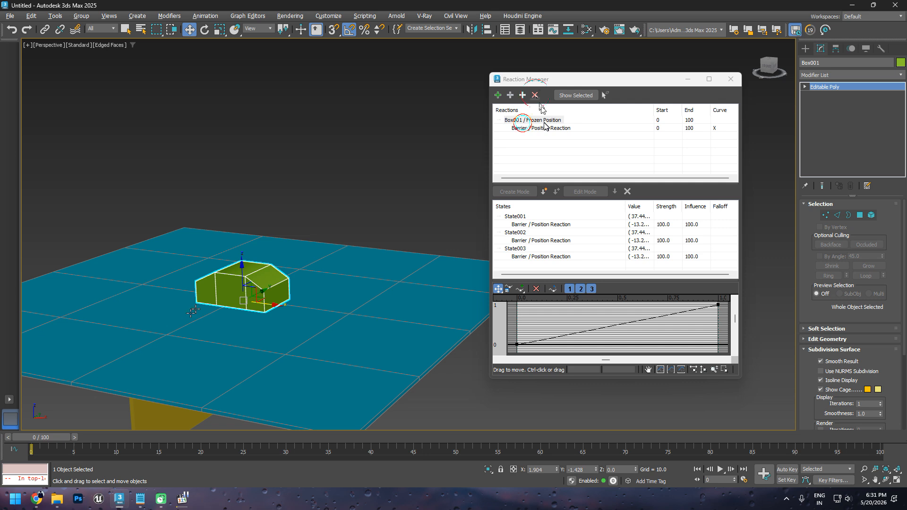
Step: Replace the Frozen Position reaction with the car's X Position driving the wall's Z Position
key(ctrl+z)
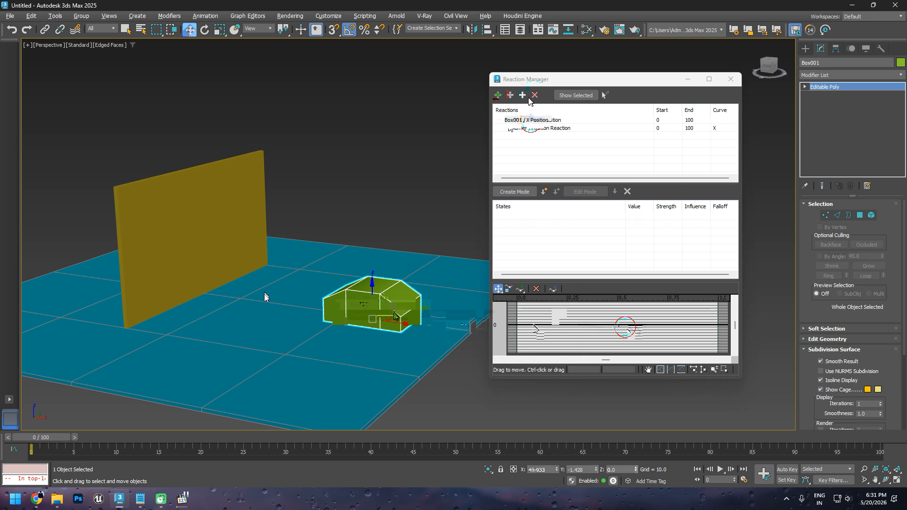
click(511, 95)
click(151, 230)
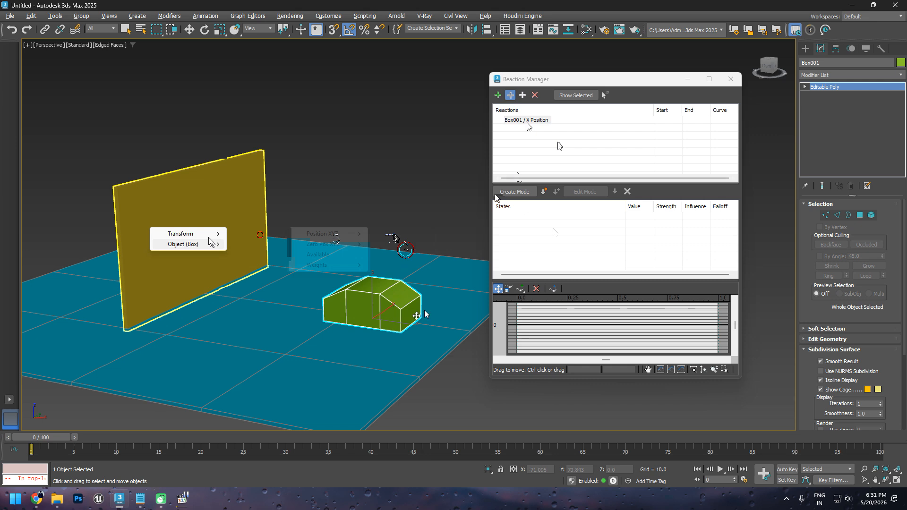
Step: Move the car toward the wall, lower the wall below the ground and record a new reaction state
drag(417, 316, 371, 315)
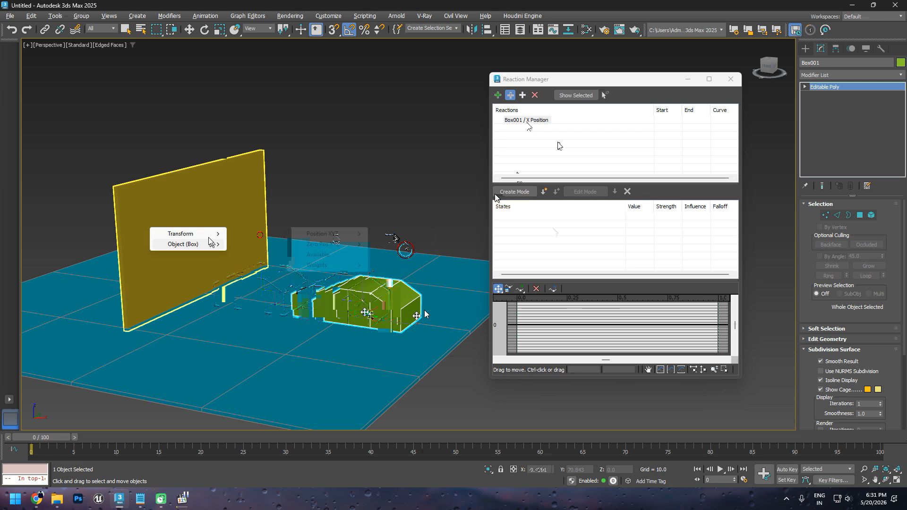
click(199, 232)
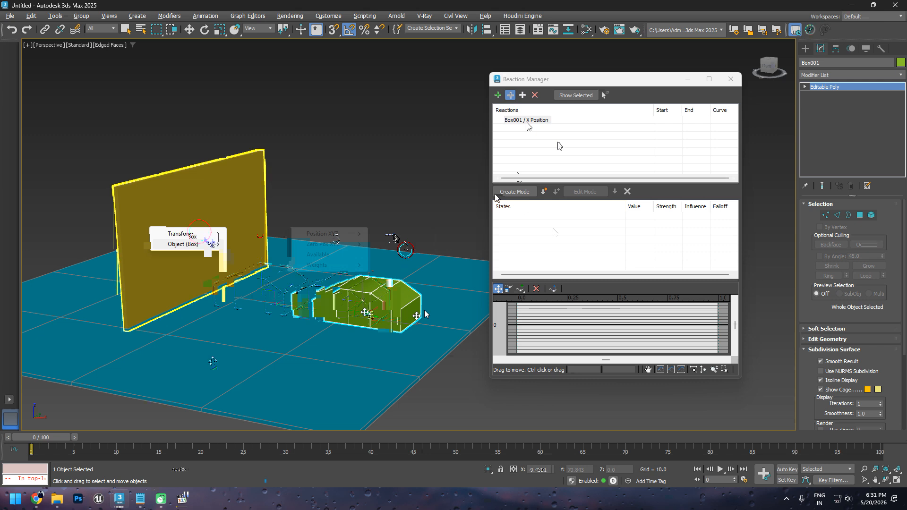
click(544, 192)
Step: Move the car away from the wall and select the recorded state in Edit Mode to review its behaviour
mouse_move(365, 312)
mouse_down()
mouse_move(376, 323)
mouse_move(372, 313)
mouse_move(240, 296)
mouse_move(389, 329)
mouse_move(396, 358)
mouse_up()
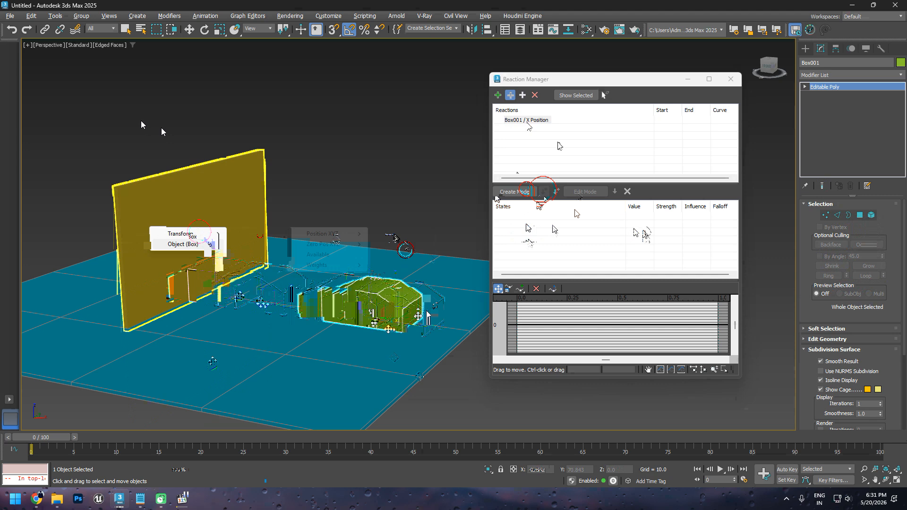
click(513, 232)
click(581, 192)
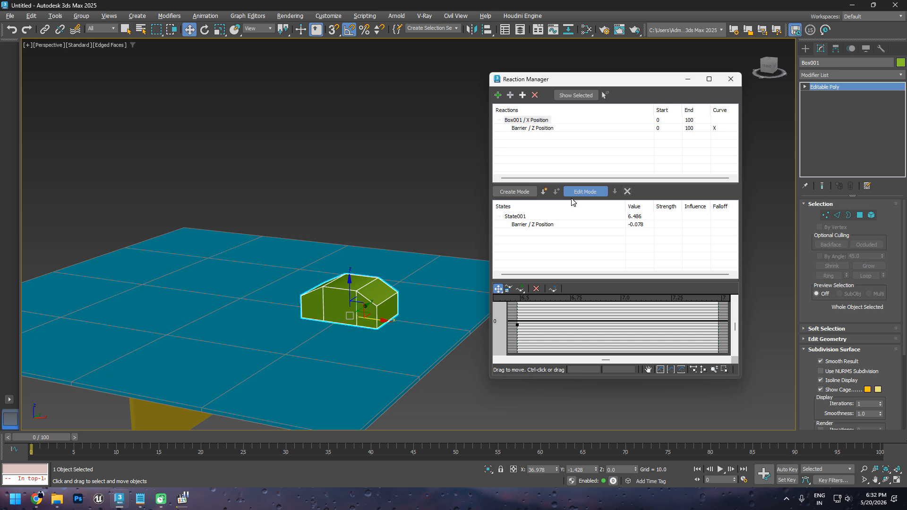
click(534, 216)
click(519, 216)
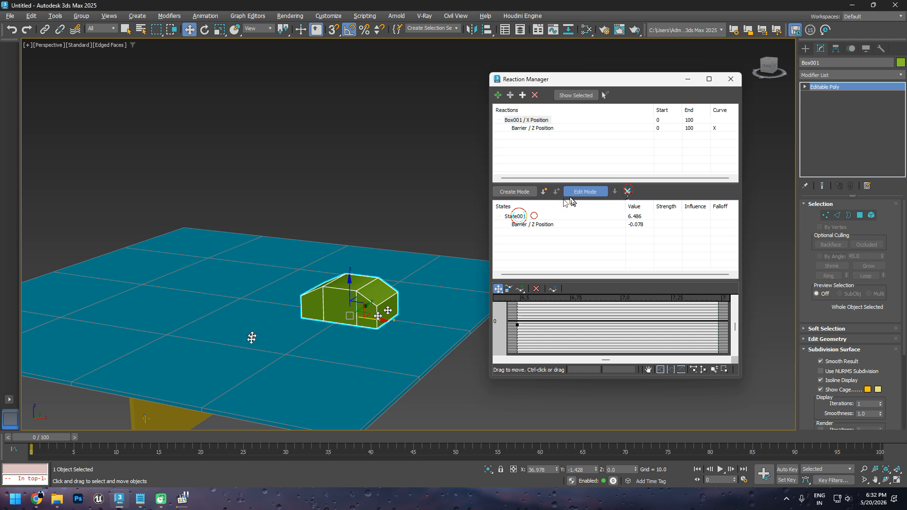
click(225, 280)
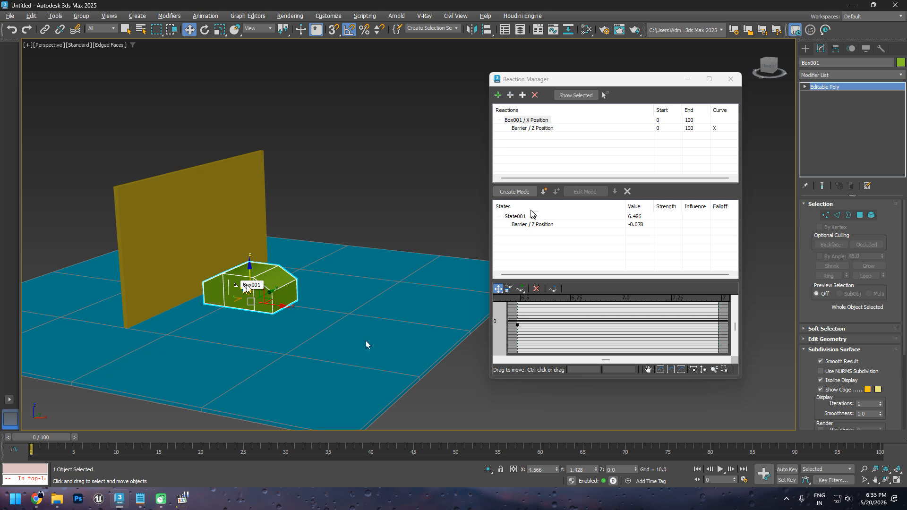
Step: Delete the recorded reaction states and create a new state for the wall's Z Position with the car away from the wall
click(627, 192)
click(533, 128)
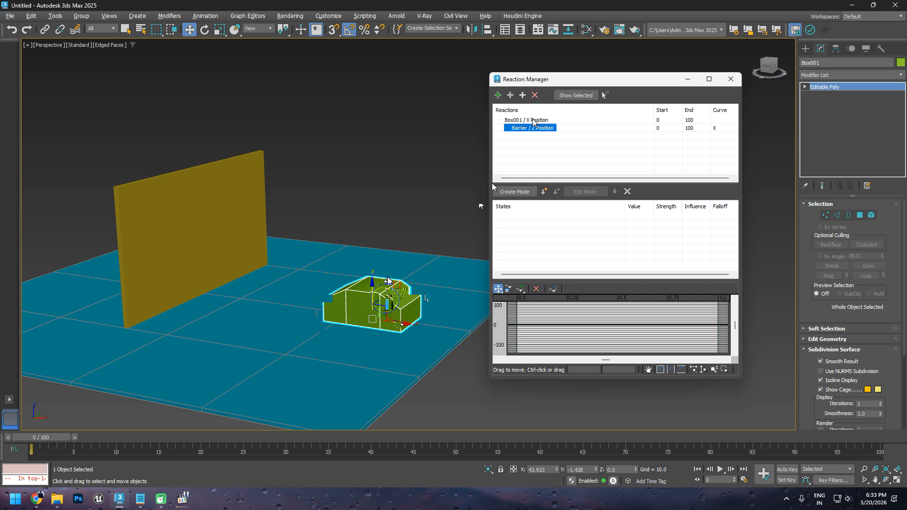
click(544, 191)
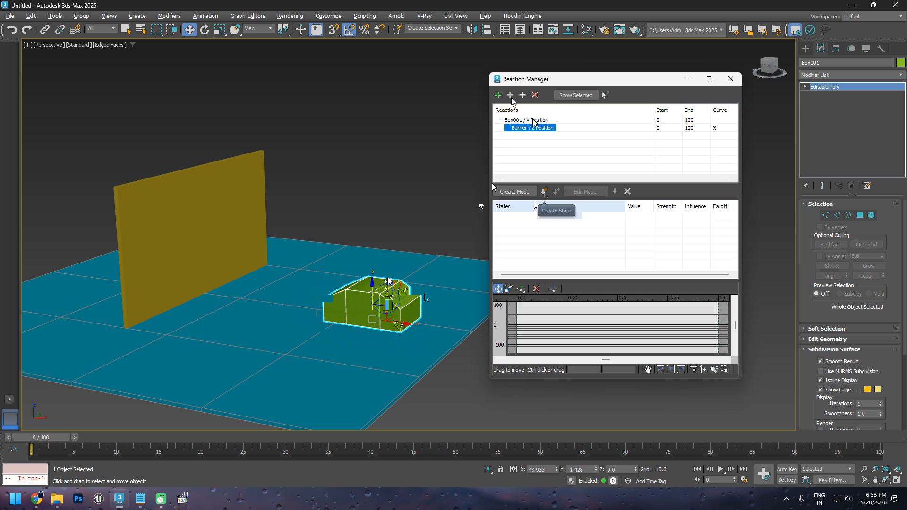
click(545, 192)
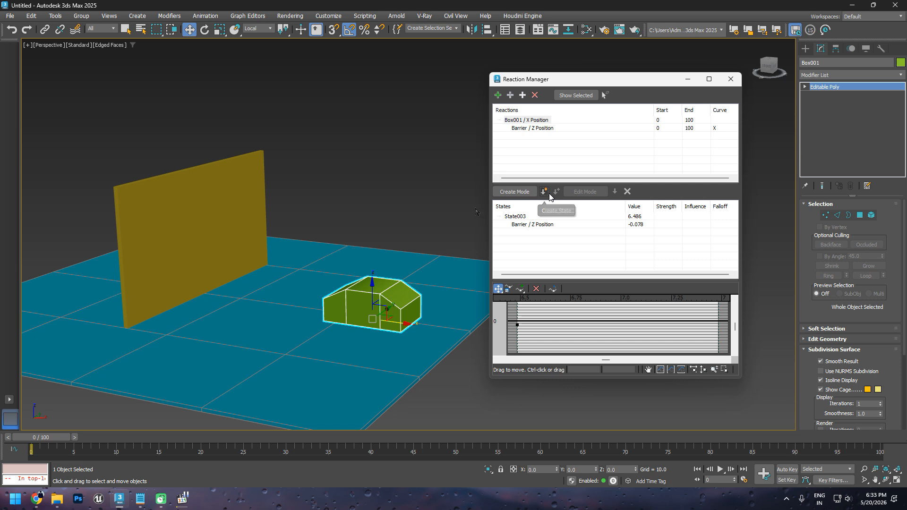
Step: Record more states in Create Mode with the car moved through the wall, and remove the car's X Position reaction
click(526, 193)
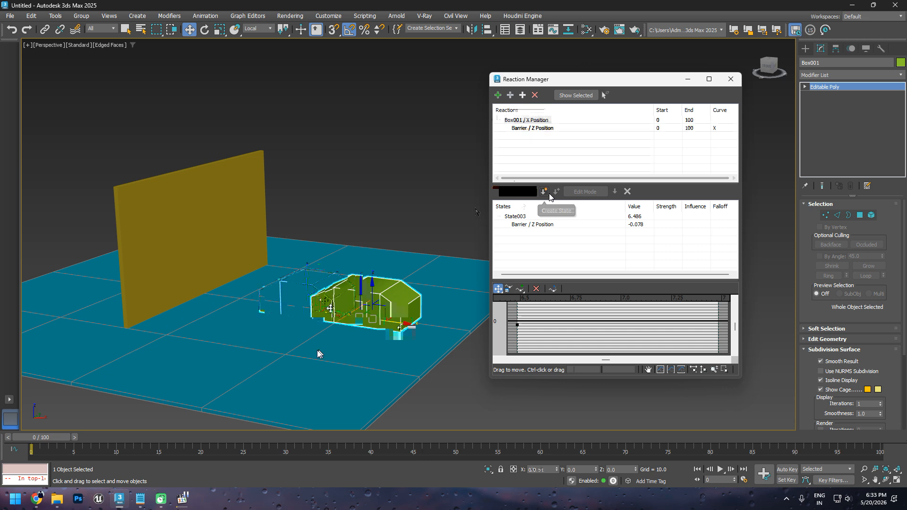
drag(398, 311, 271, 296)
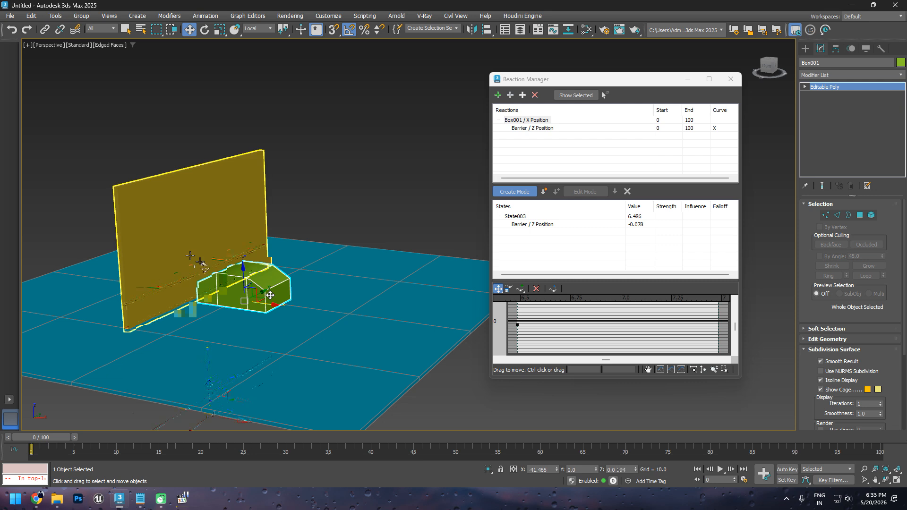
click(544, 192)
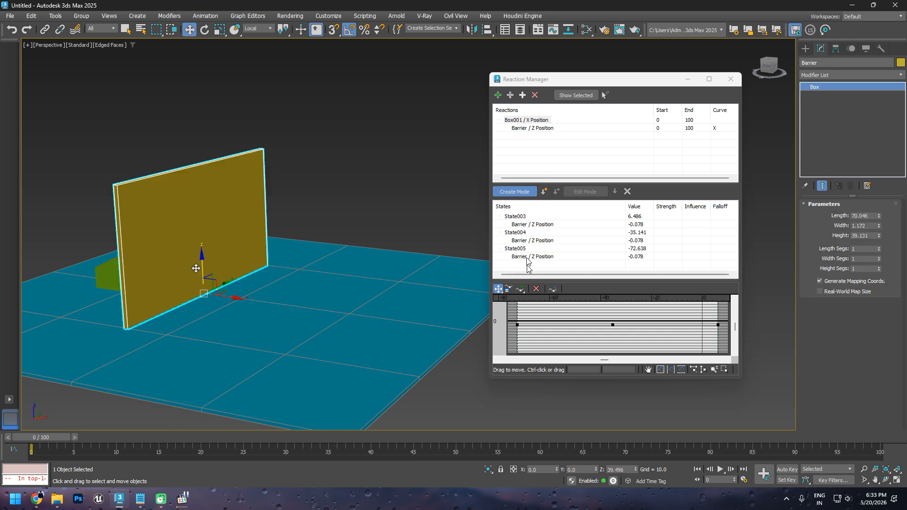
click(519, 194)
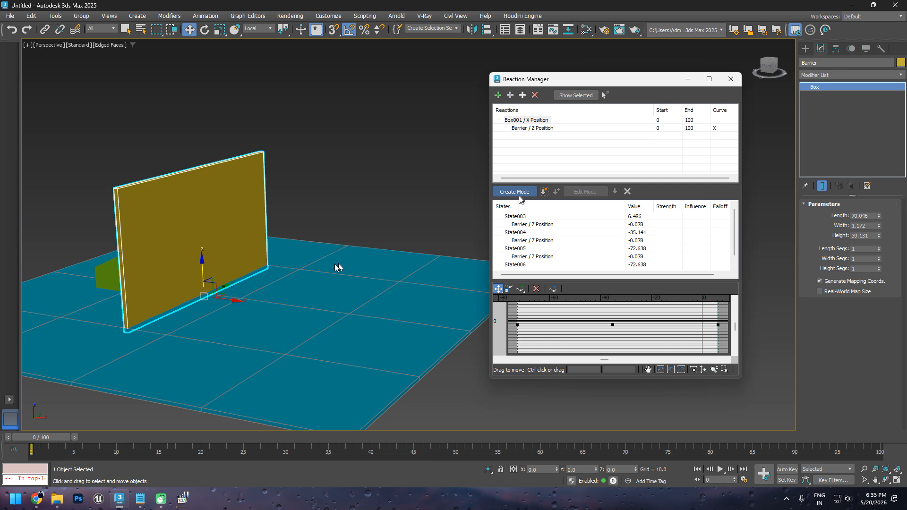
mouse_move(203, 304)
mouse_down()
mouse_move(396, 359)
mouse_move(425, 339)
mouse_move(271, 298)
mouse_move(235, 299)
mouse_move(299, 275)
mouse_move(371, 330)
mouse_move(190, 264)
mouse_up()
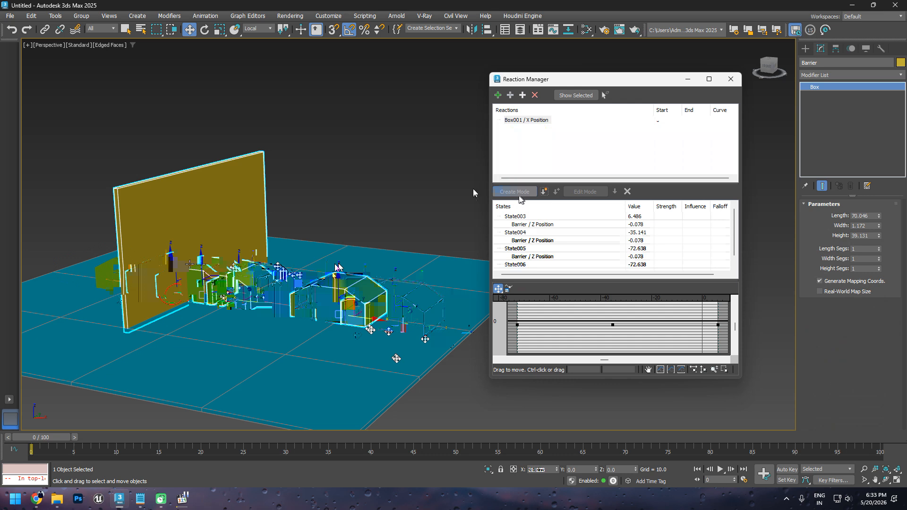
click(534, 121)
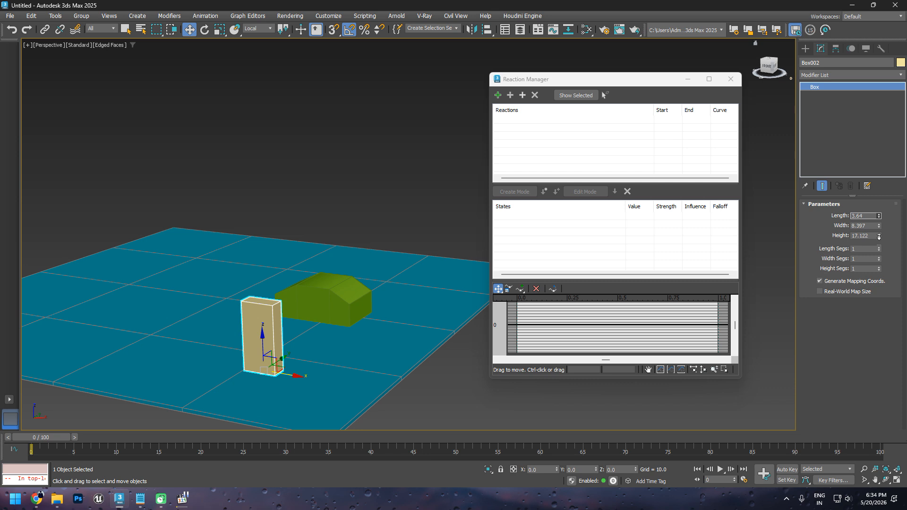
Step: Resize the upright box beside the car to about 3.53 wide and 15.92 high, and try linking the car to it
drag(879, 237, 882, 254)
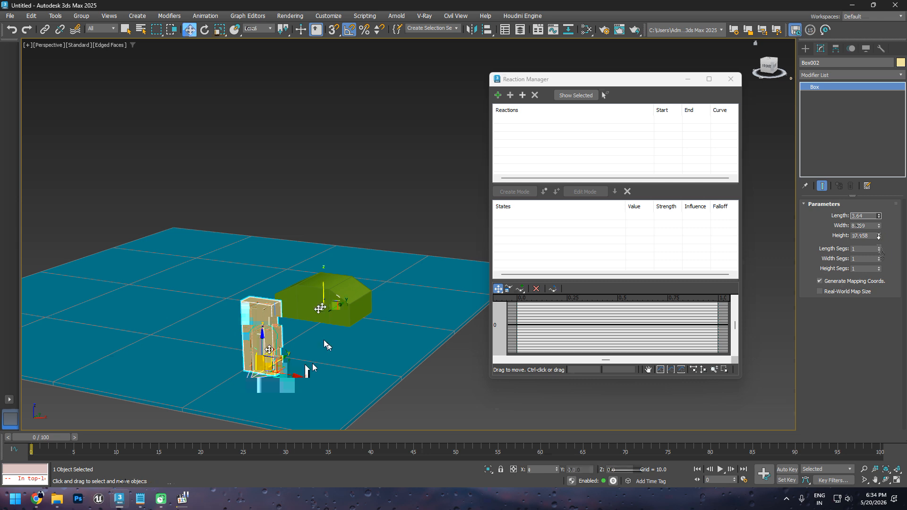
click(320, 309)
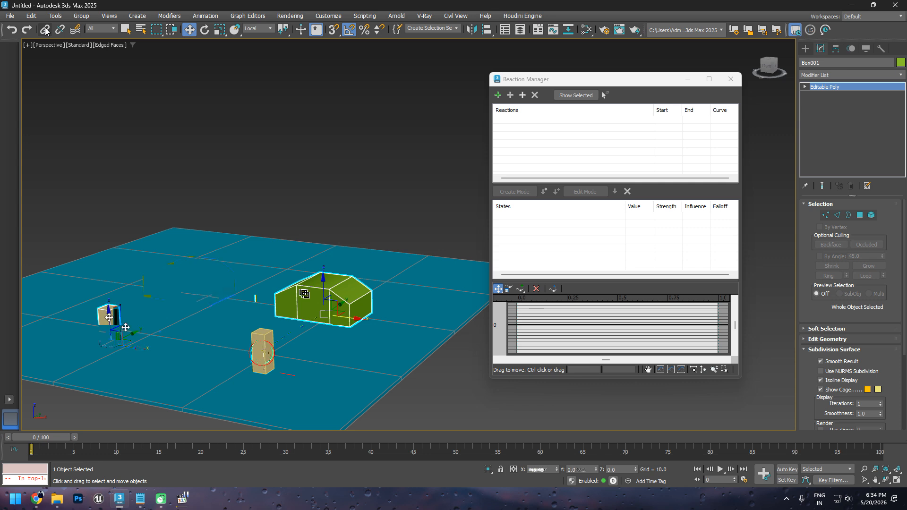
drag(304, 294, 278, 290)
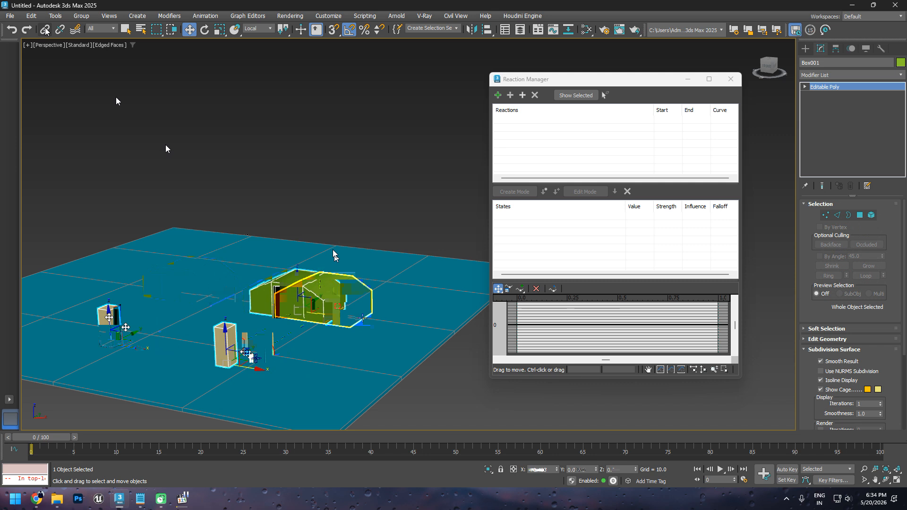
Step: Add the upright box's Z Position as the reaction master for driving the car's X Position
click(497, 95)
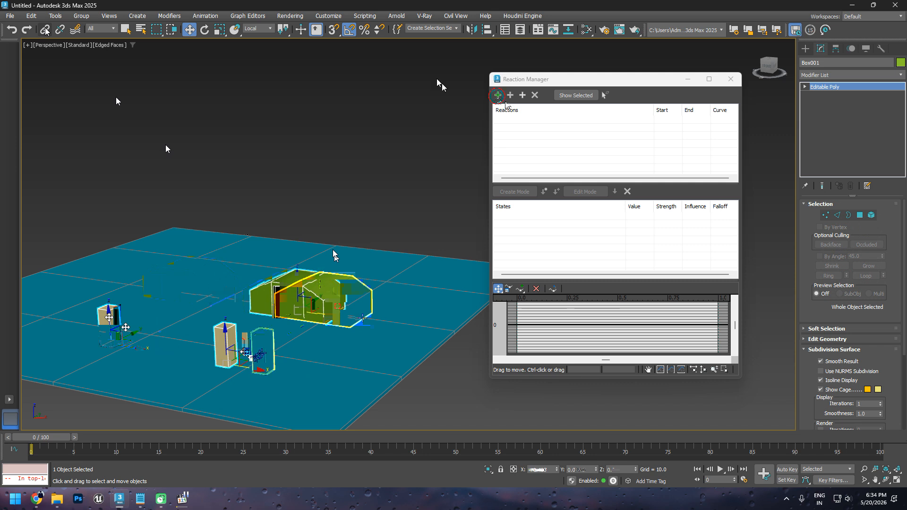
click(278, 367)
mouse_move(334, 377)
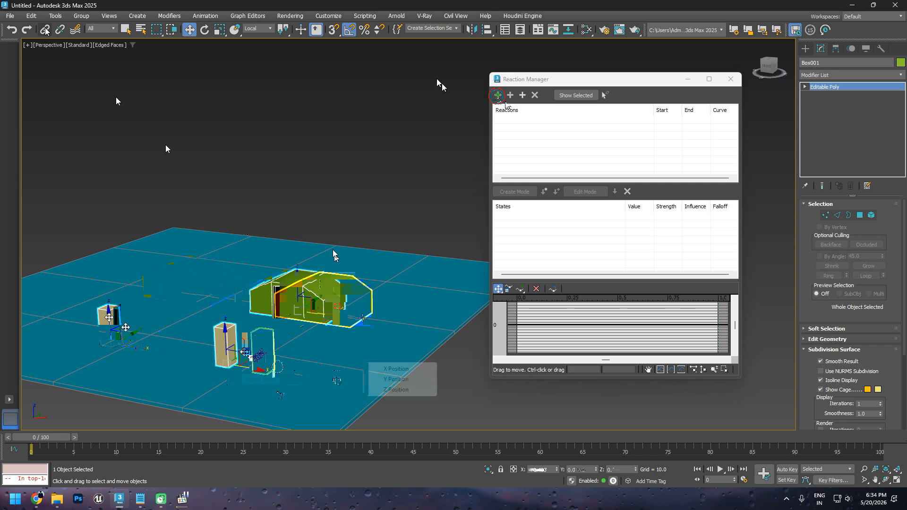
click(389, 389)
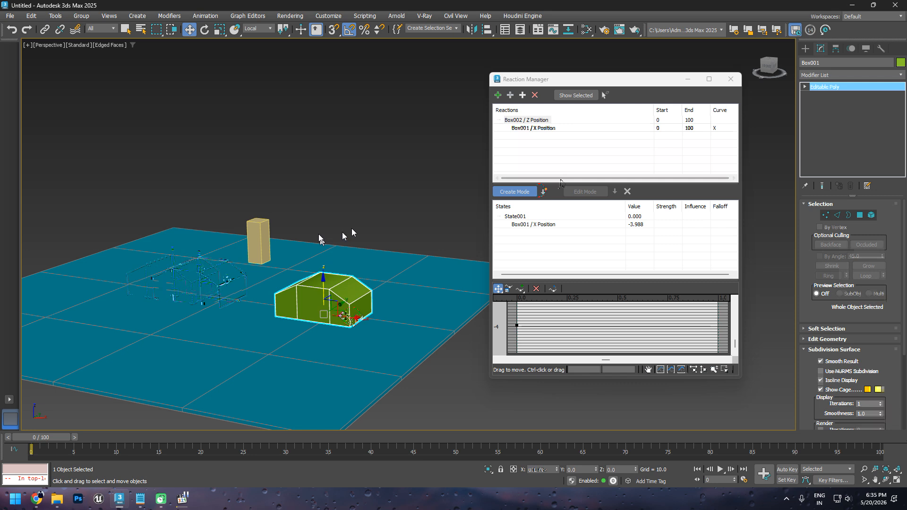
Step: Record states pairing the upright box's height with the car's X Position, and lower the box to test the reaction
click(267, 249)
click(177, 282)
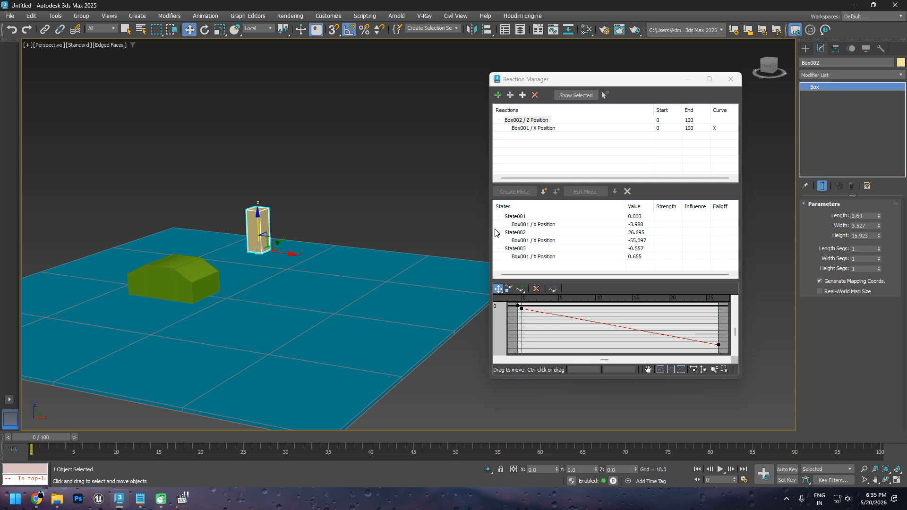
drag(258, 225, 284, 345)
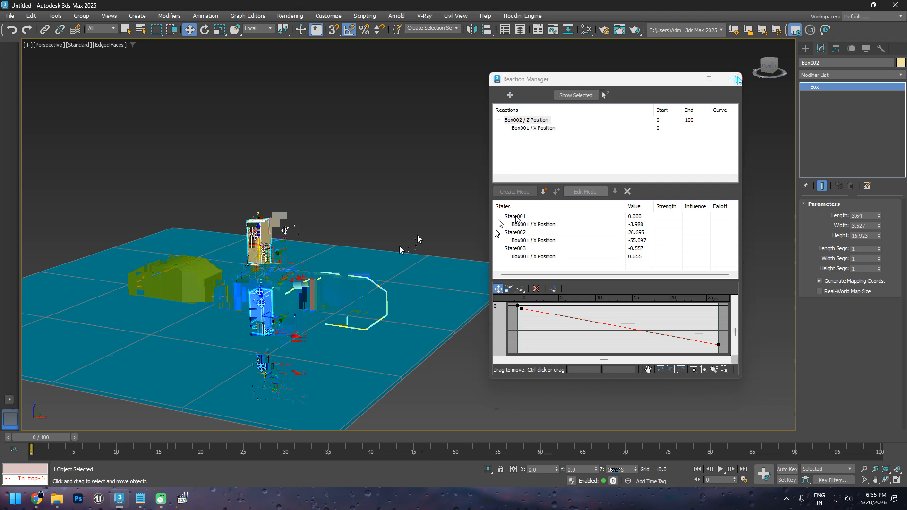
click(739, 80)
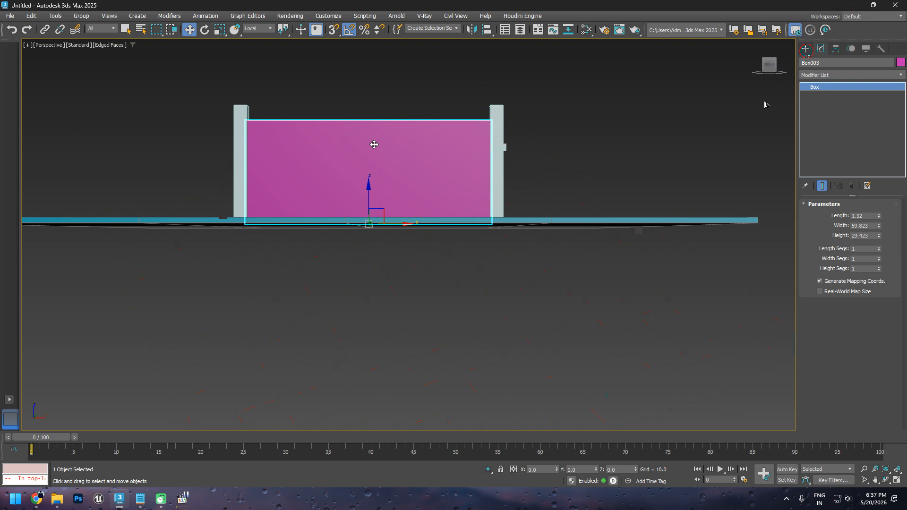
Step: Create a green box in front of the magenta gate, sized about 19.65 × 10.50 × 11.38, and reposition it
click(457, 289)
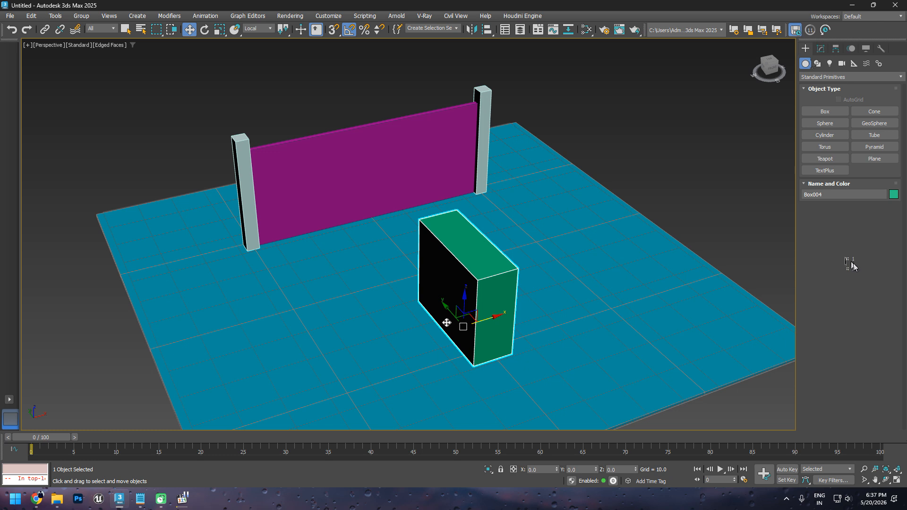
click(821, 48)
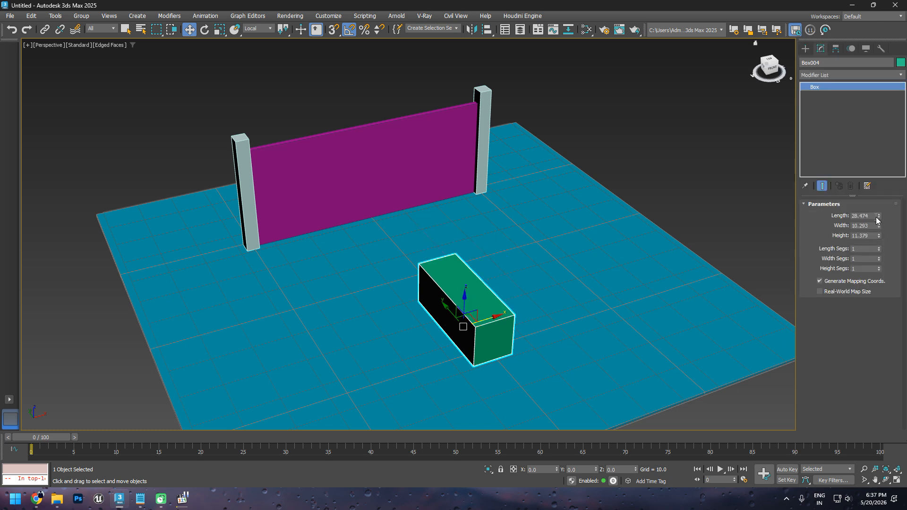
drag(878, 217, 880, 228)
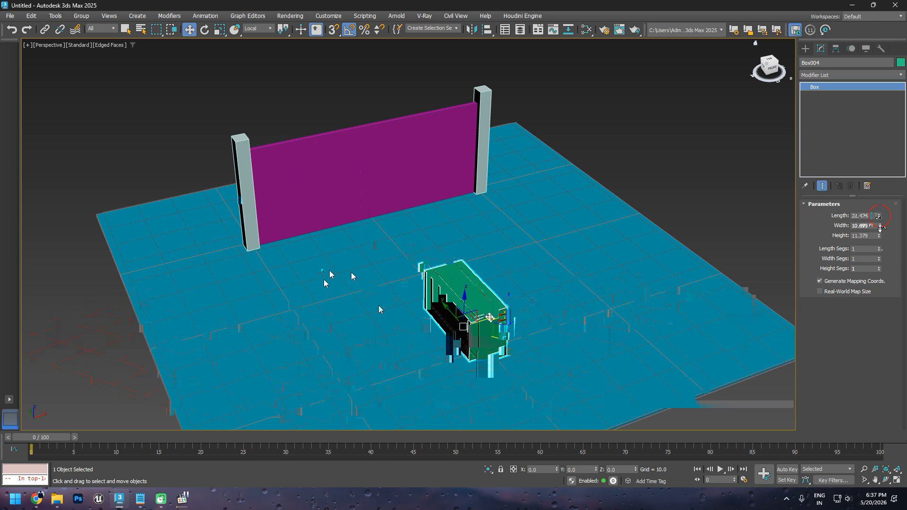
click(490, 318)
right_click(506, 331)
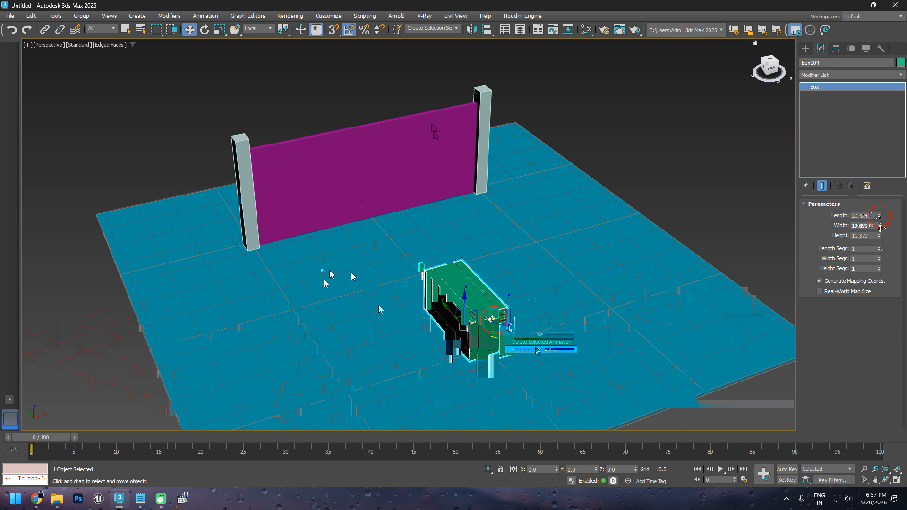
click(536, 350)
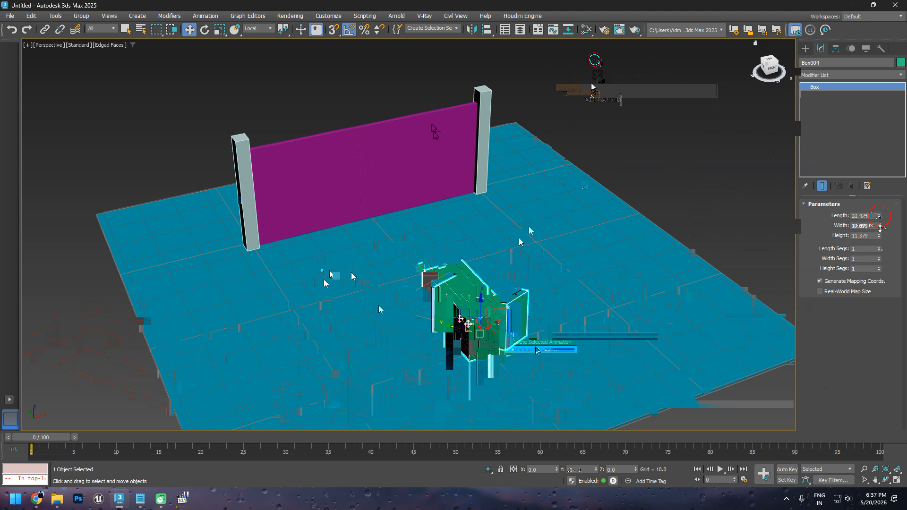
Step: Add a reaction with the green box's Y Position as master and the magenta gate panel's Z Position as slave
click(255, 228)
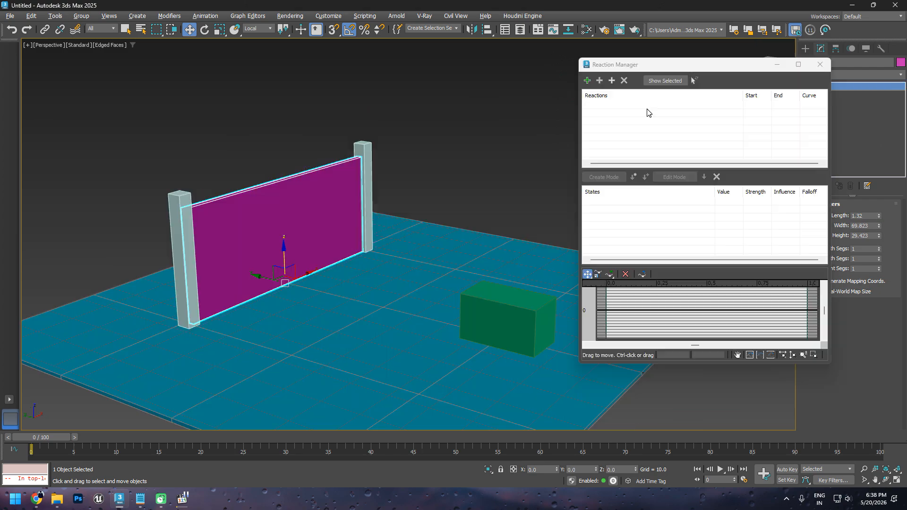
click(588, 81)
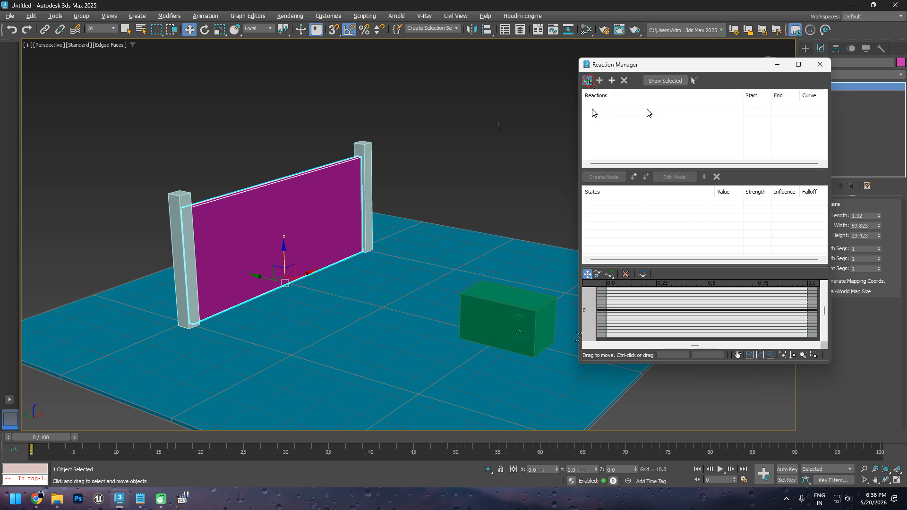
click(287, 238)
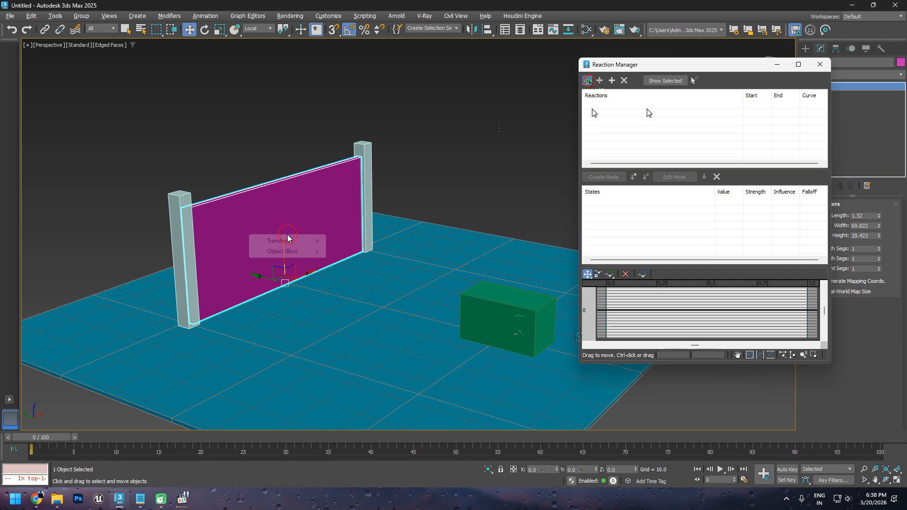
click(310, 240)
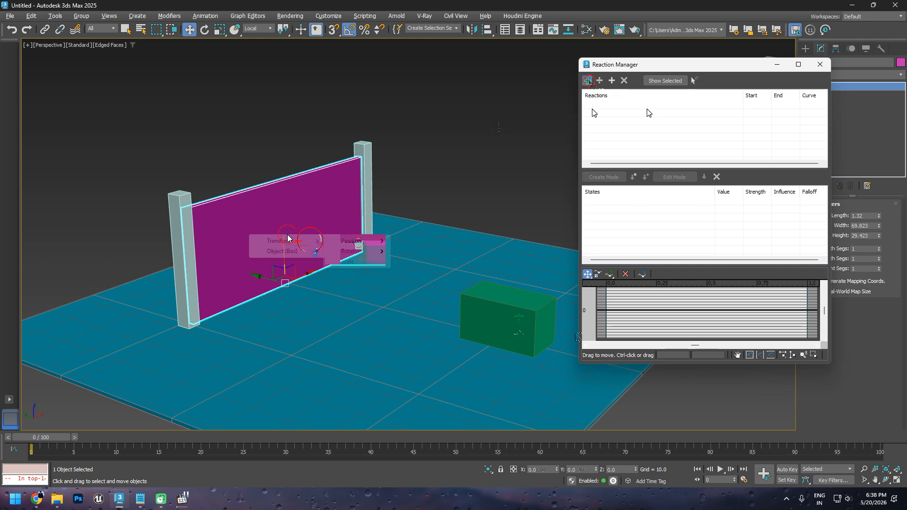
click(352, 241)
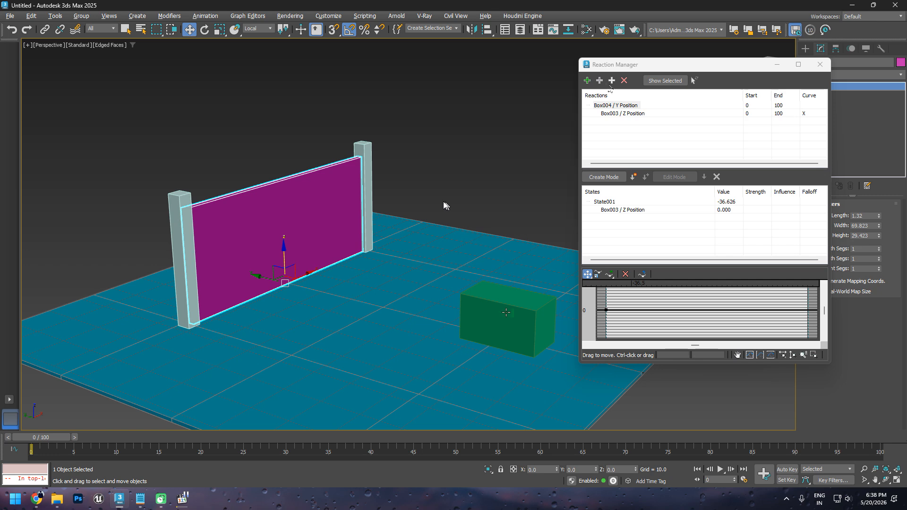
Step: Record a state in Create Mode with the green box moved to the gate and the magenta panel lowered to Z about -29.66
drag(488, 334, 310, 292)
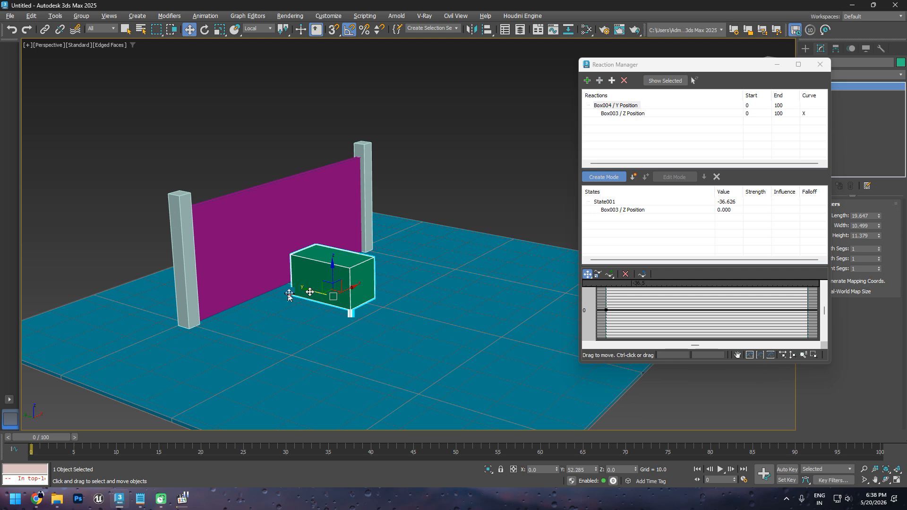
drag(310, 292, 290, 294)
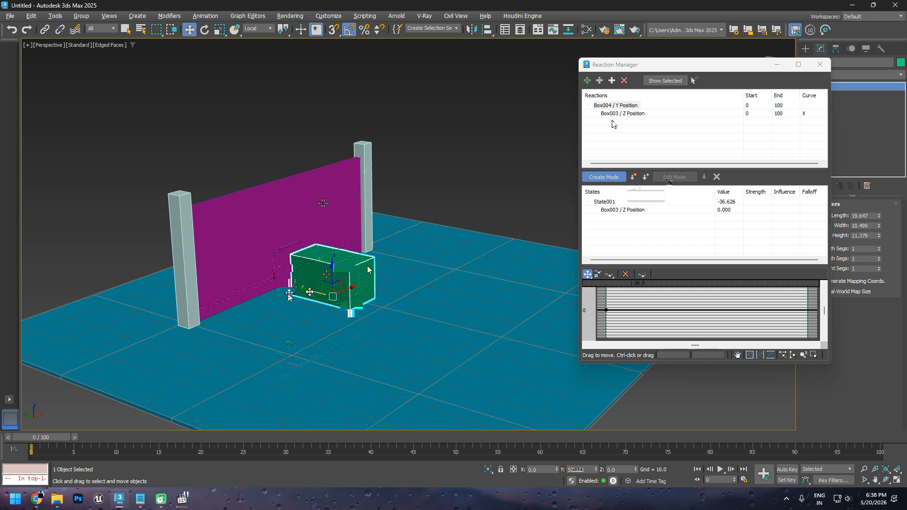
drag(302, 289, 237, 259)
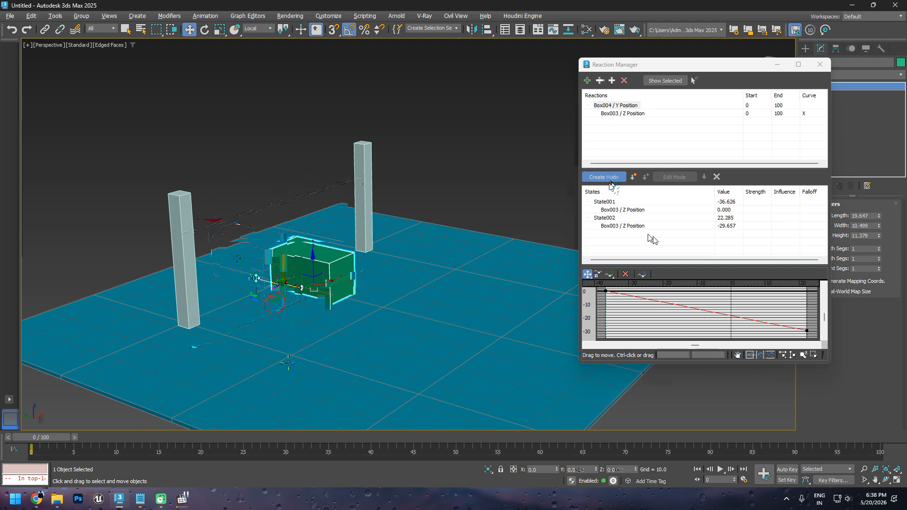
Step: Record a third state with the green box past the gate and the panel raised to Z about -0.85, and slide the box to test it
click(609, 181)
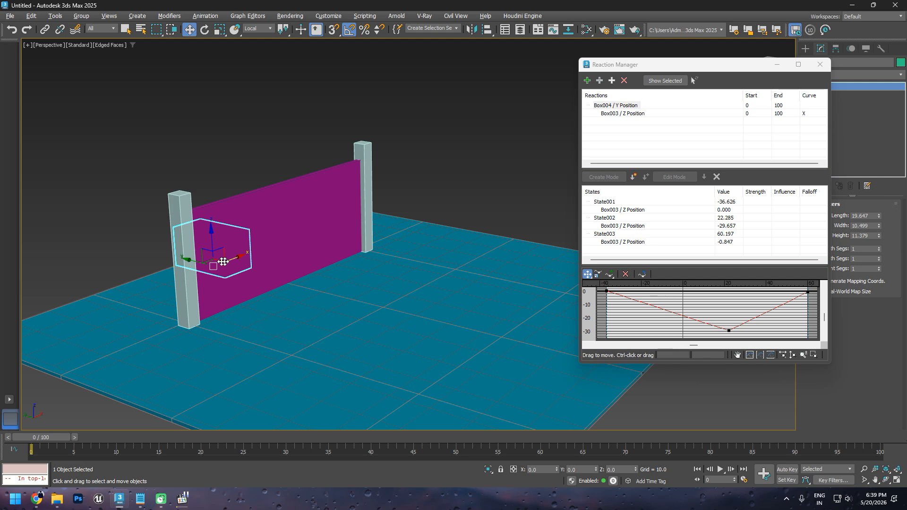
drag(223, 262, 396, 352)
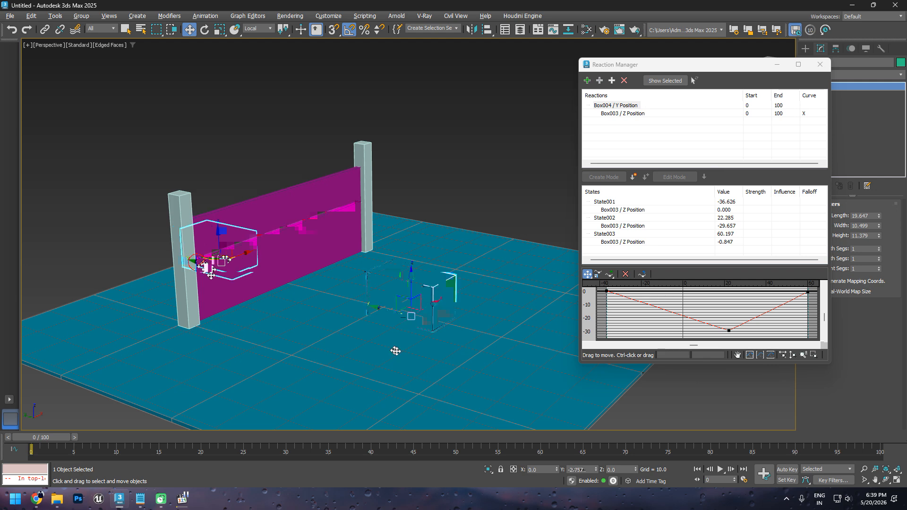
click(820, 65)
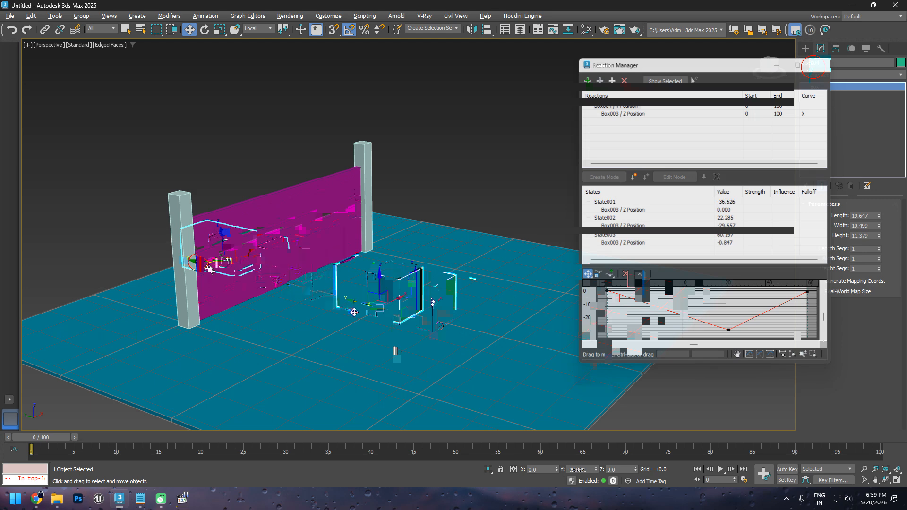
drag(354, 312, 389, 329)
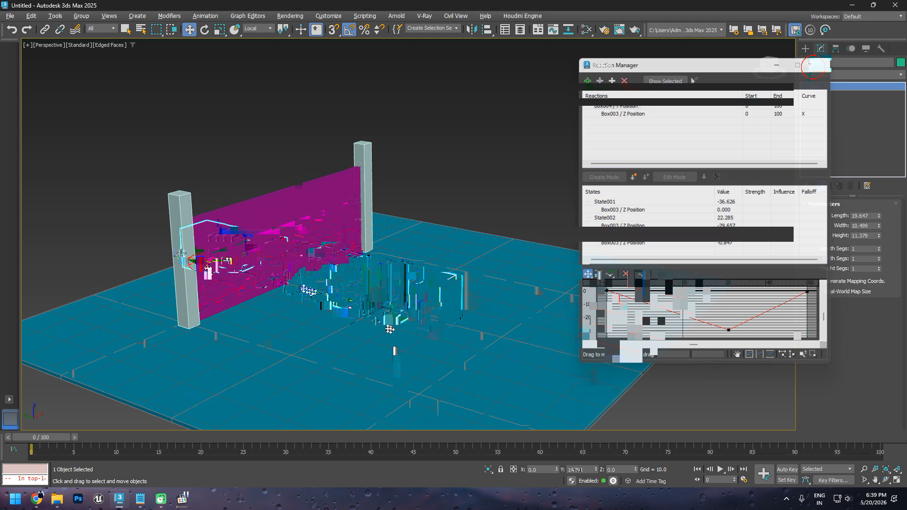
drag(180, 254, 176, 166)
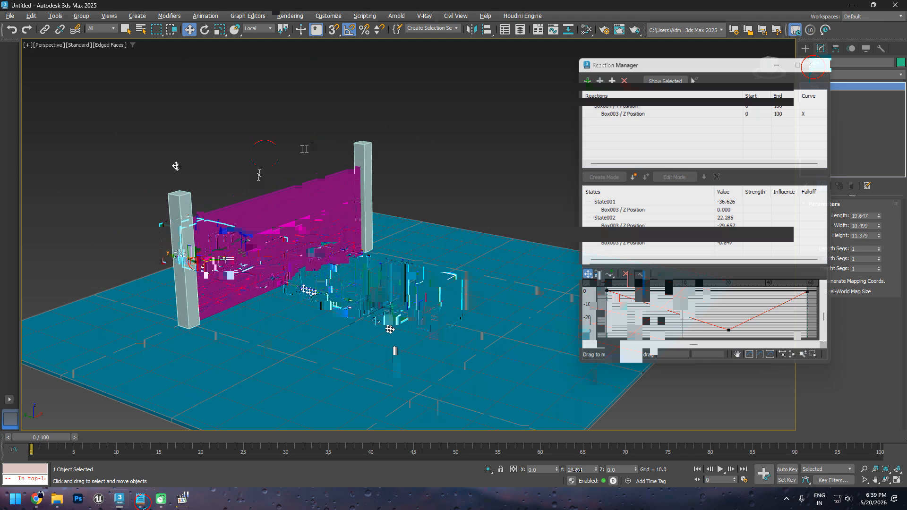
Step: In the Notepad topic list, mark Custom Attributes, Freeze transformation and Schematic View as Done, and add a dashed divider below
click(140, 499)
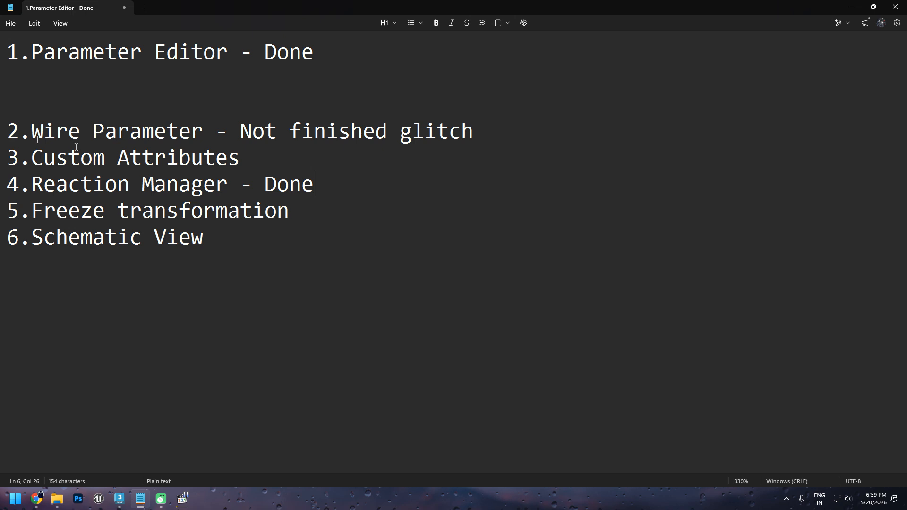
key(ctrl+z)
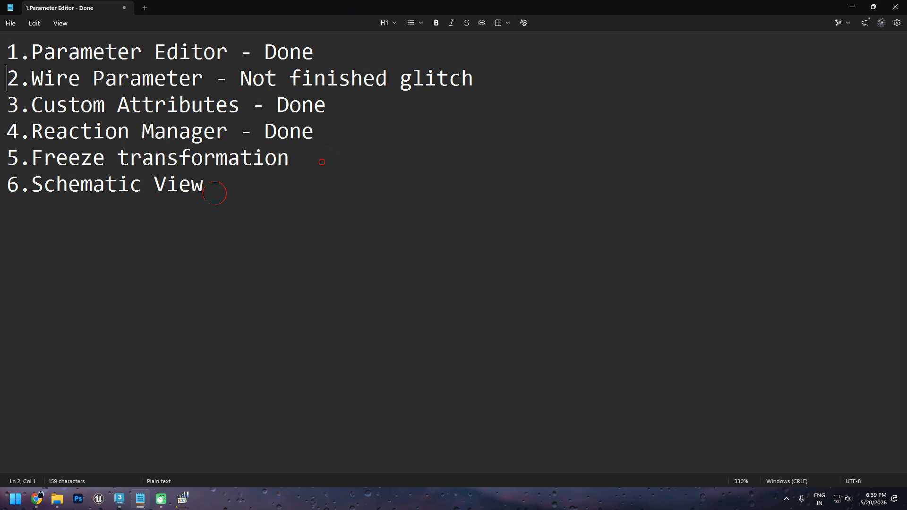
text(-          -                    -)
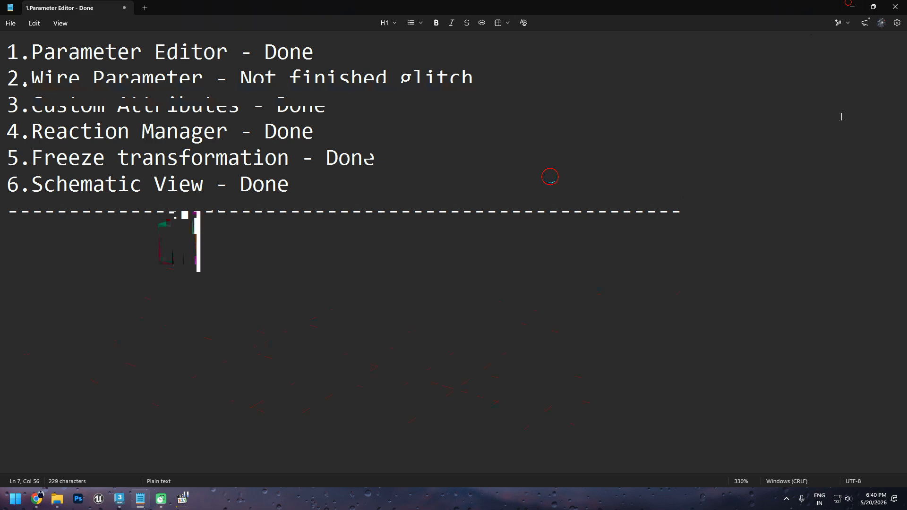
Step: Return to 3ds Max and slide the green box through the gate along Y to test the panel's reaction
key(alt+Tab)
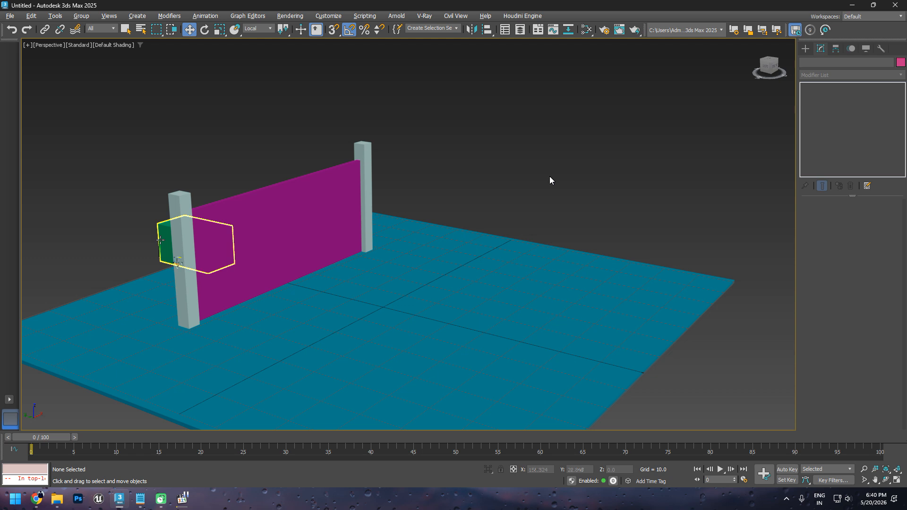
drag(160, 240, 274, 298)
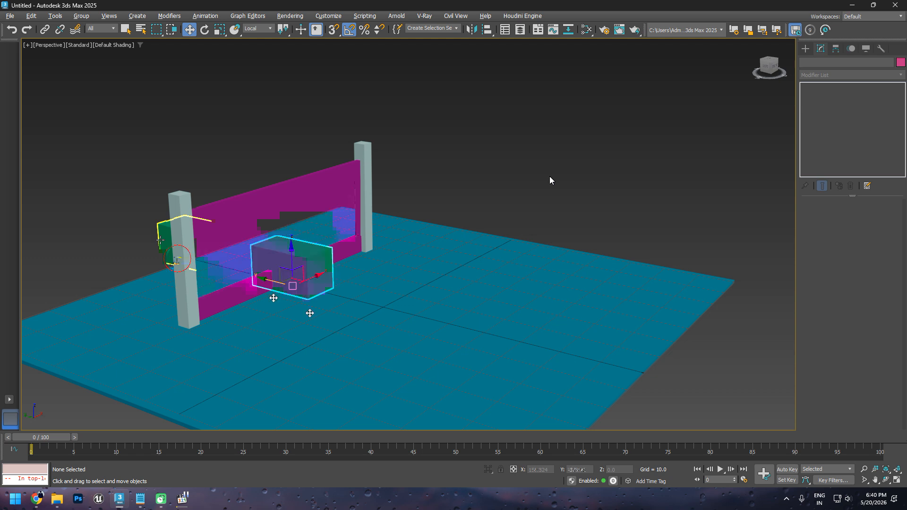
mouse_move(273, 298)
mouse_down()
mouse_move(217, 273)
mouse_move(312, 332)
mouse_up()
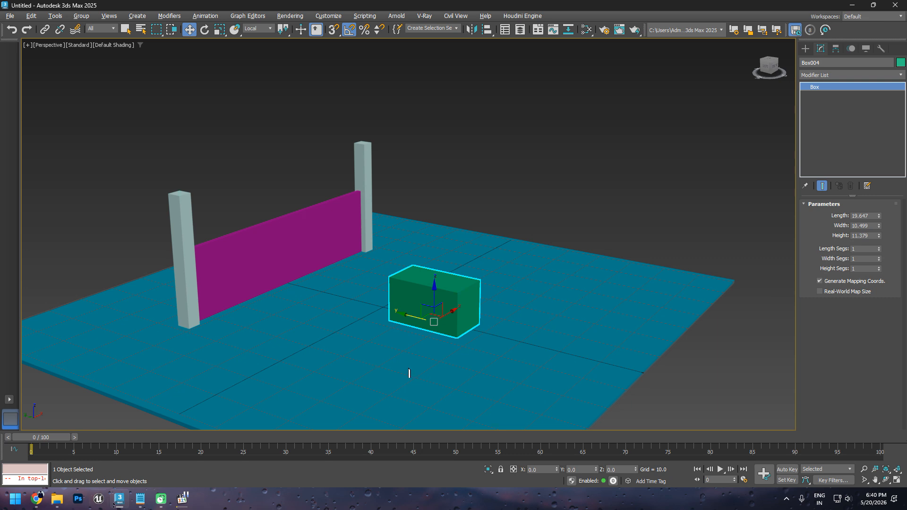
Step: Switch to Chrome and search Google Images for "human rigging"
mouse_move(34, 502)
click(220, 4)
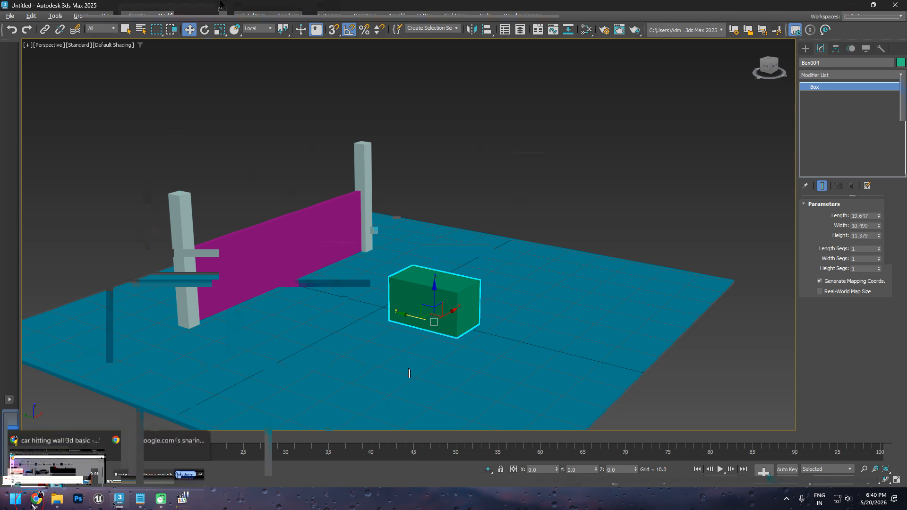
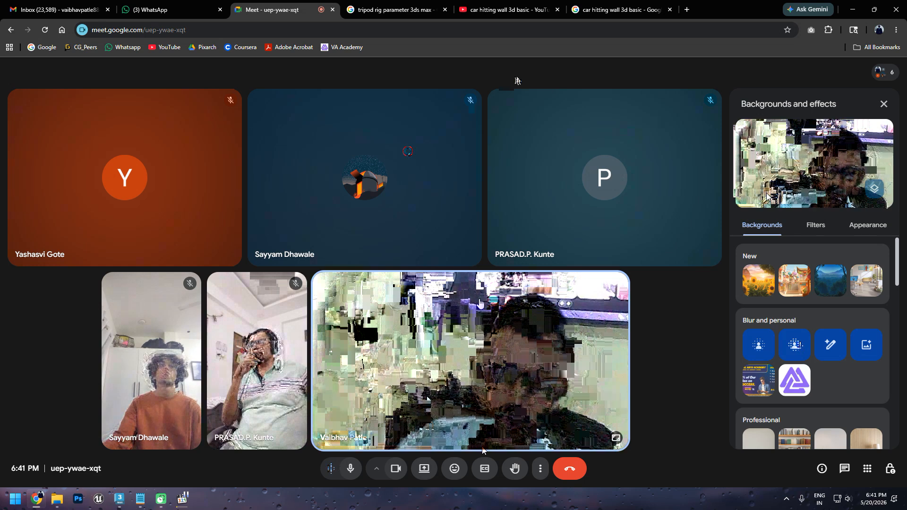
click(533, 295)
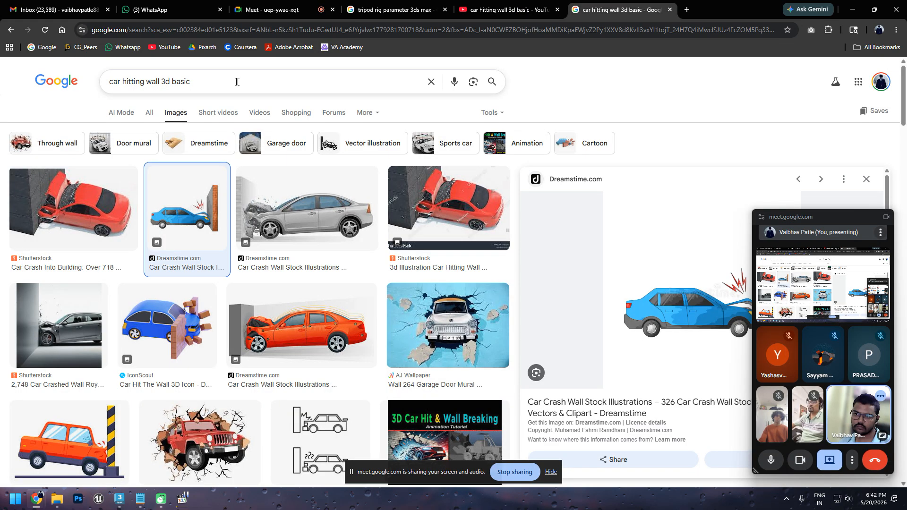
click(236, 83)
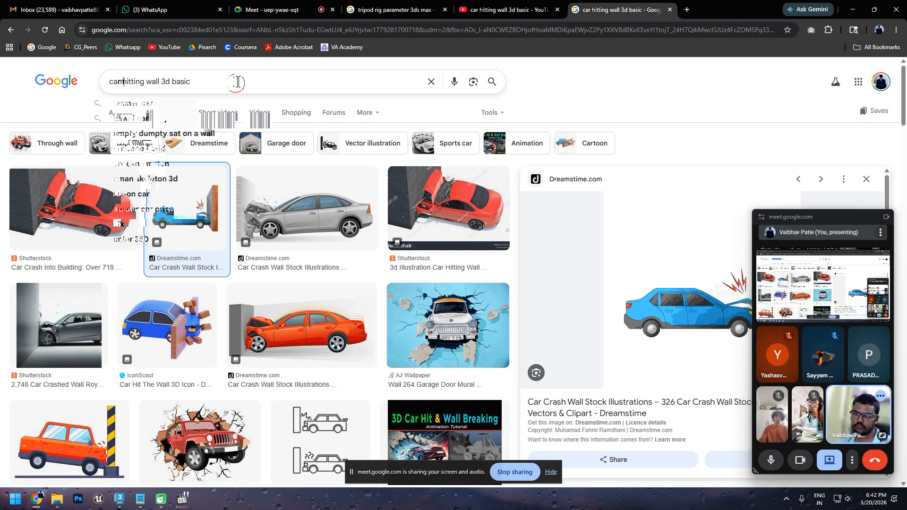
text(human rig)
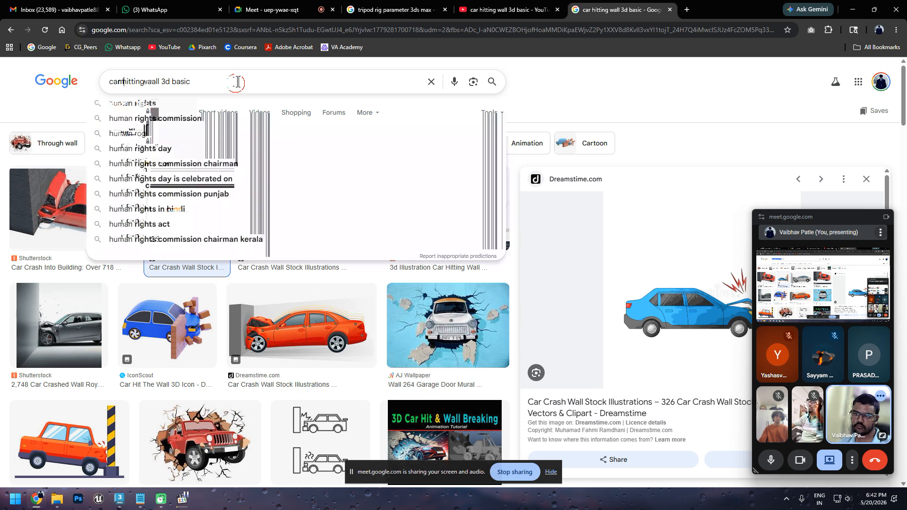
text(ging)
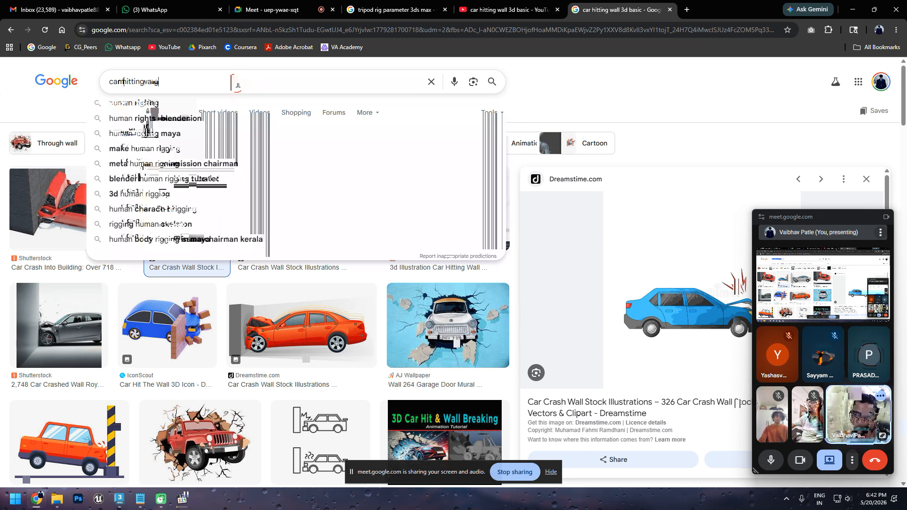
key(Return)
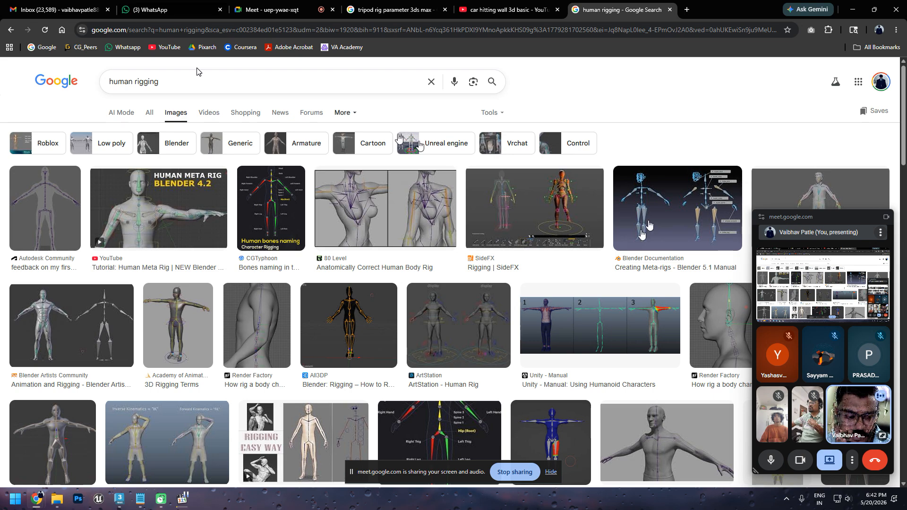
Step: Open the Blender Documentation meta-rig image at full size in its own tab to examine the bone layout
click(655, 213)
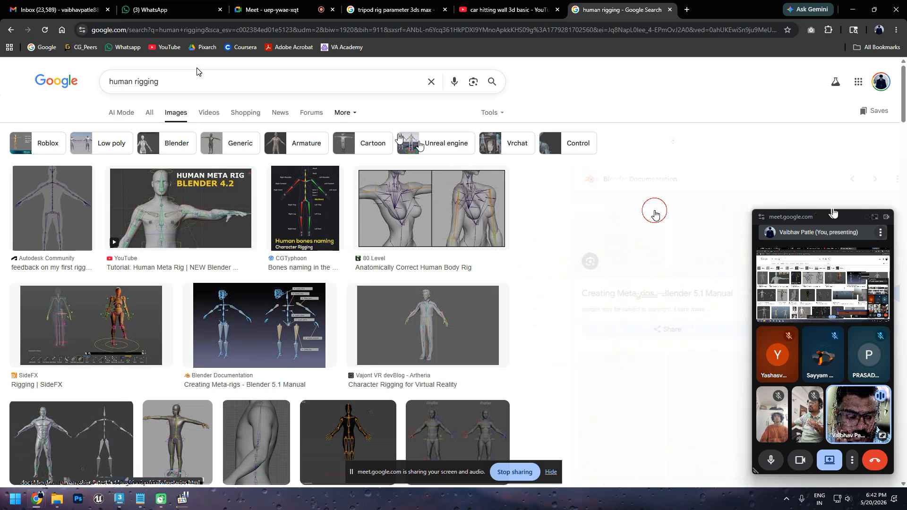
middle_click(676, 173)
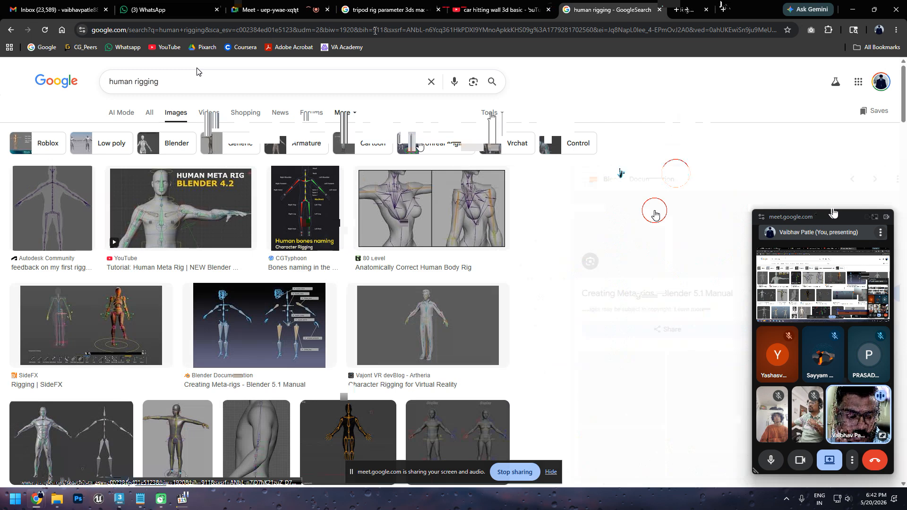
click(678, 6)
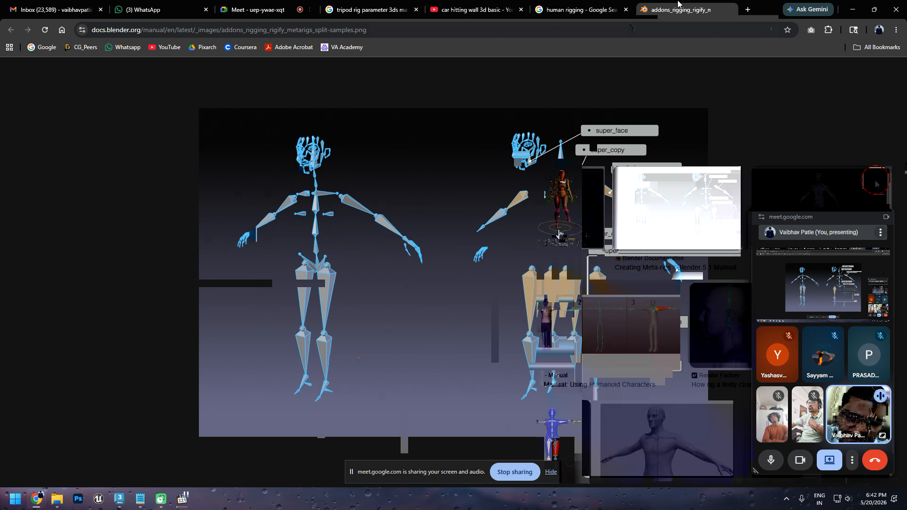
Step: Open CGTyphoon's human bones naming image at full size, copy it, and share it in the Dizviz 3ds max WhatsApp group
click(309, 220)
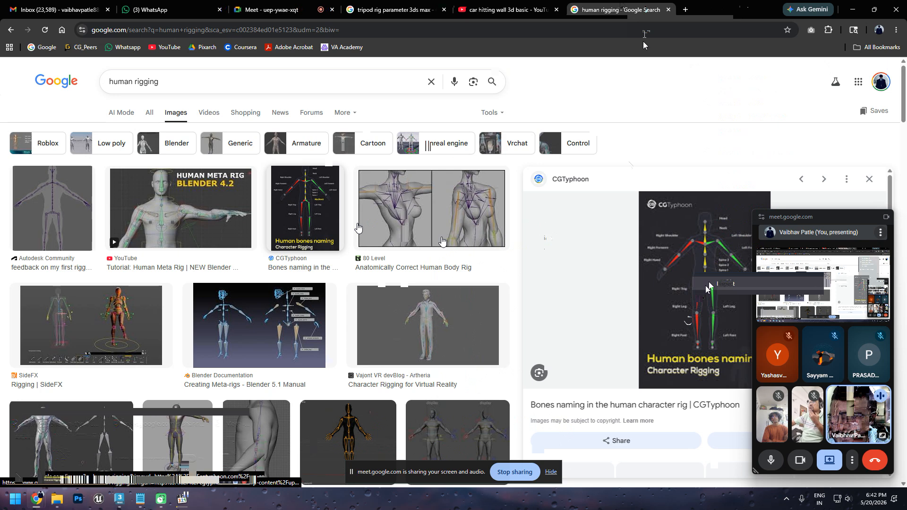
click(50, 465)
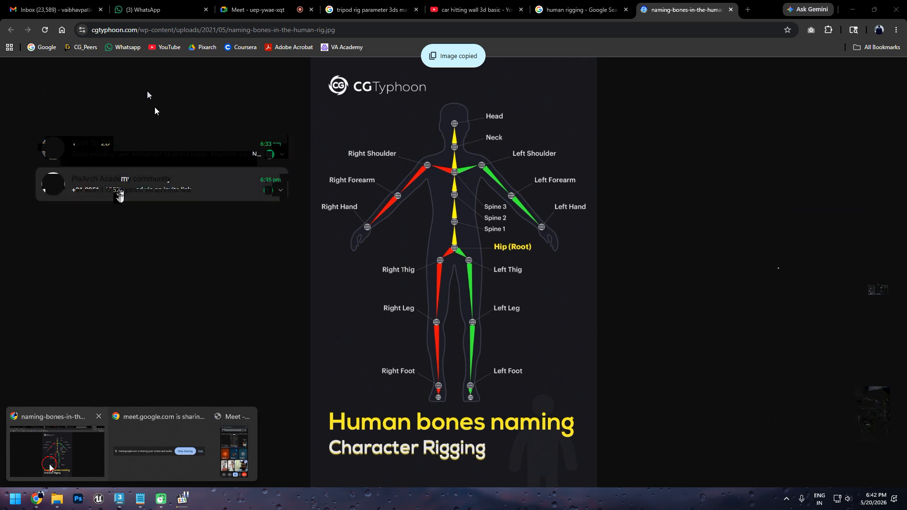
click(136, 218)
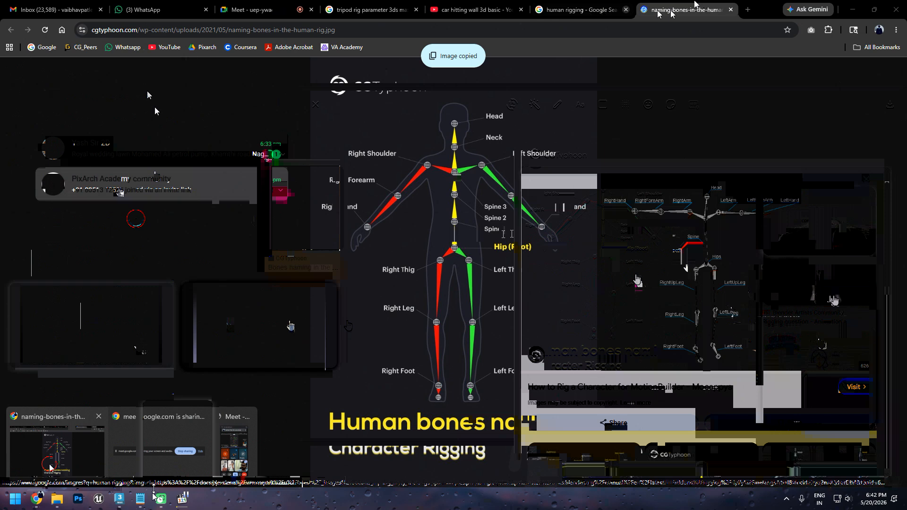
Step: In Notepad, add an R & D list below the divider with Bipad, Quadropad, Manual Rig, muscle system and Python integration
click(141, 497)
text(M)
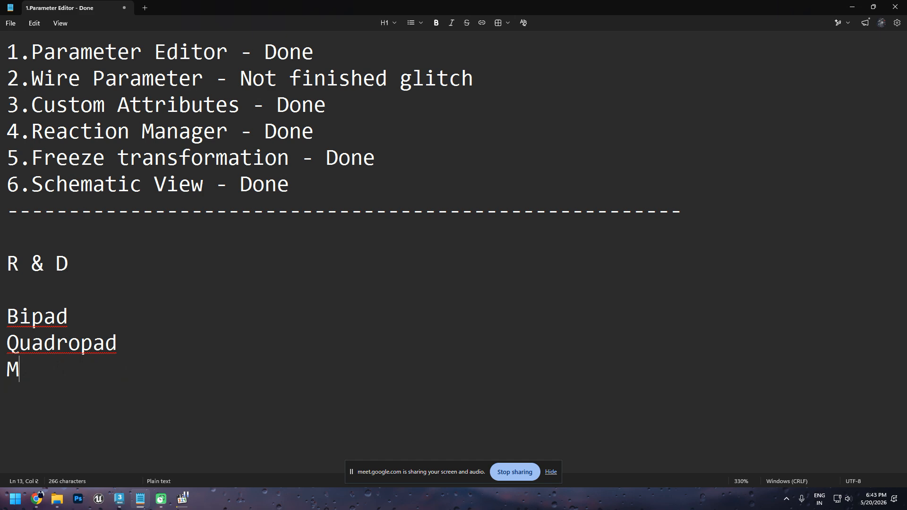
key(Return)
Step: Switch back to Chrome and send the R & D topic list to the Dizviz 3ds max WhatsApp group
click(49, 491)
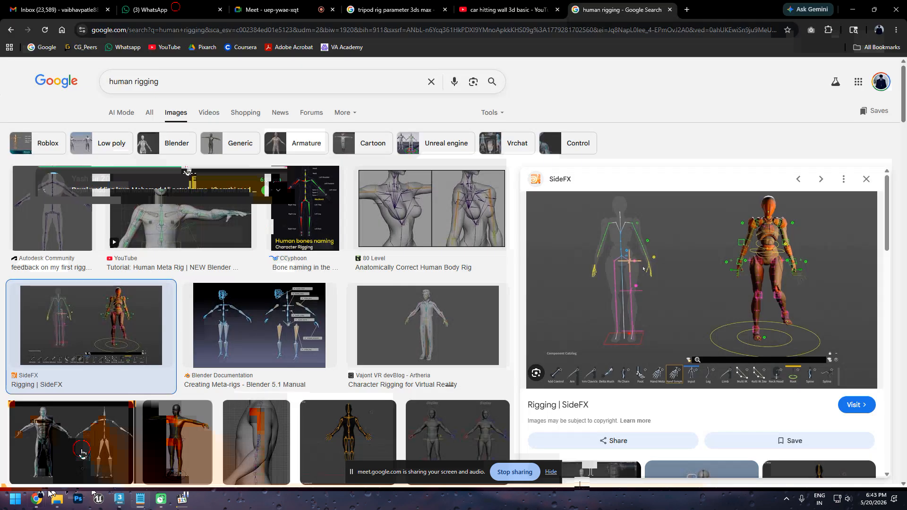
key(ctrl+2)
click(547, 477)
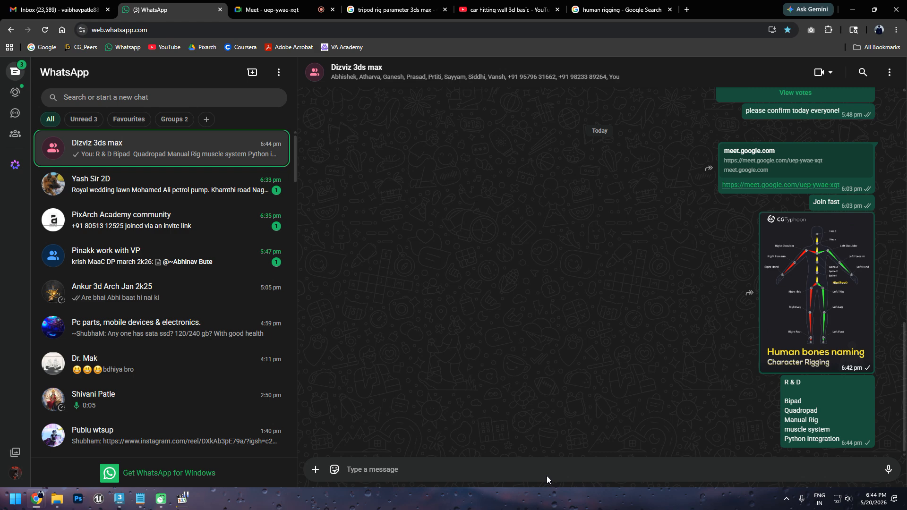